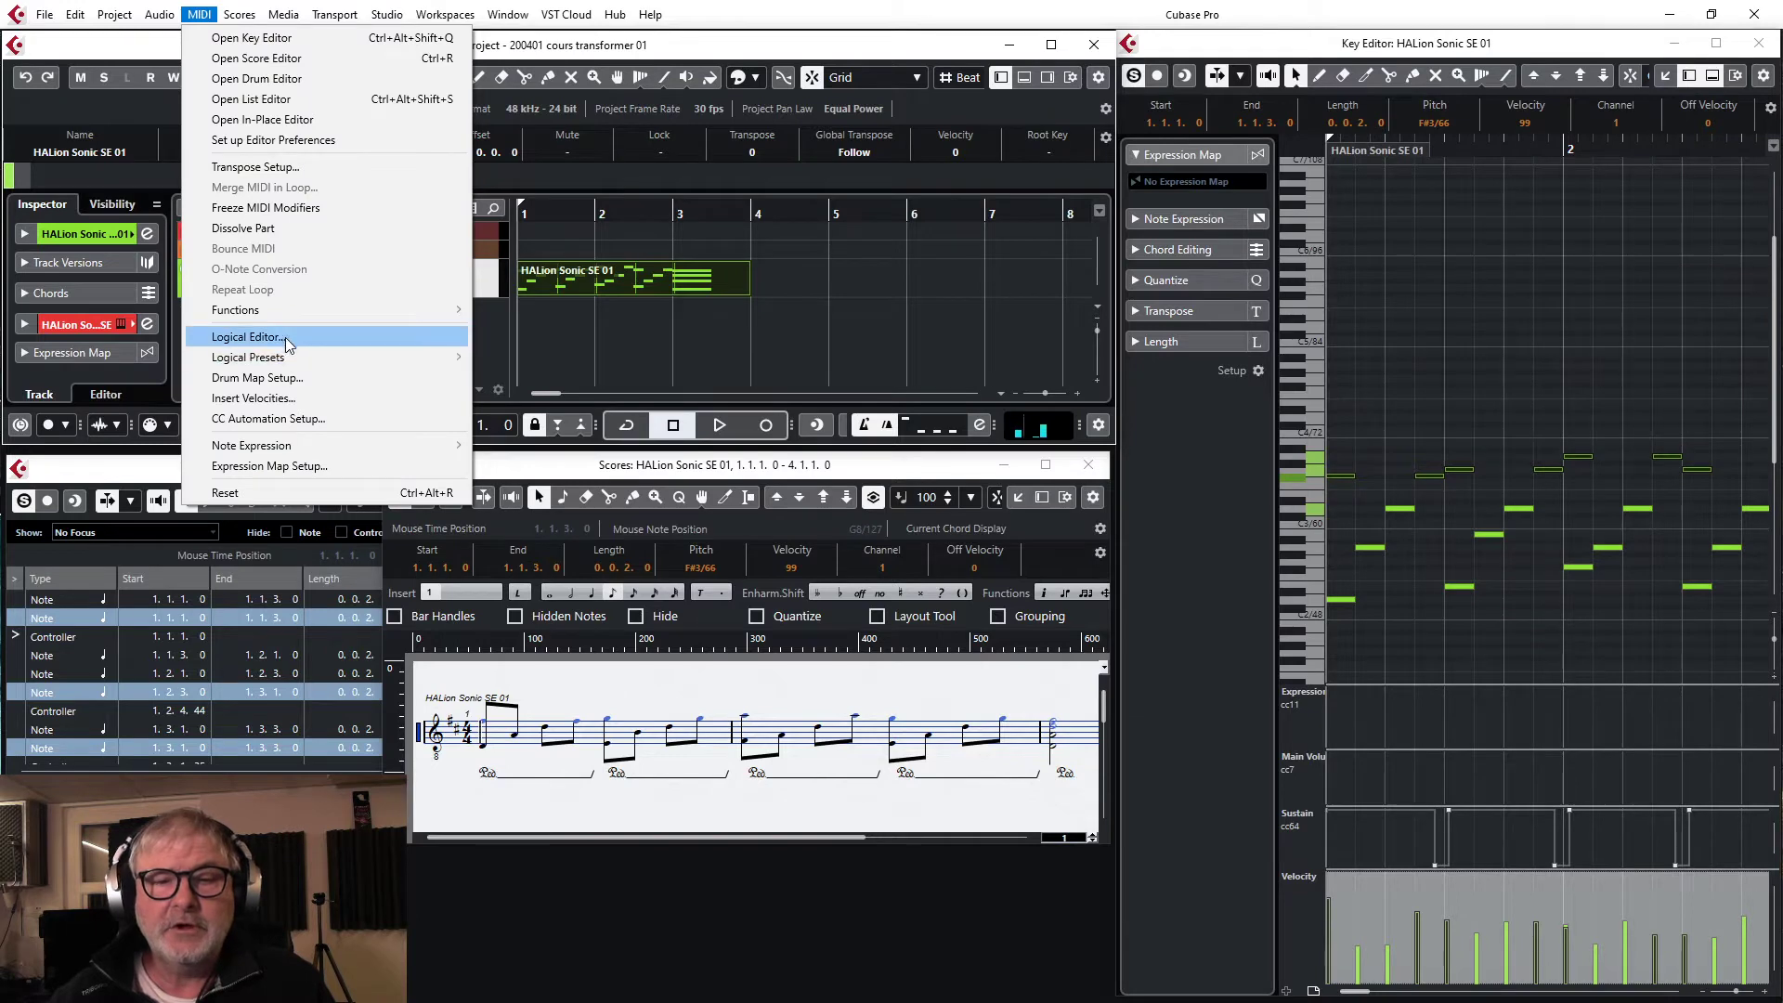
Open the Logical Editor for the HALion Sonic SE 01 part and move its window over the arrangement
click(278, 334)
drag(458, 270, 650, 258)
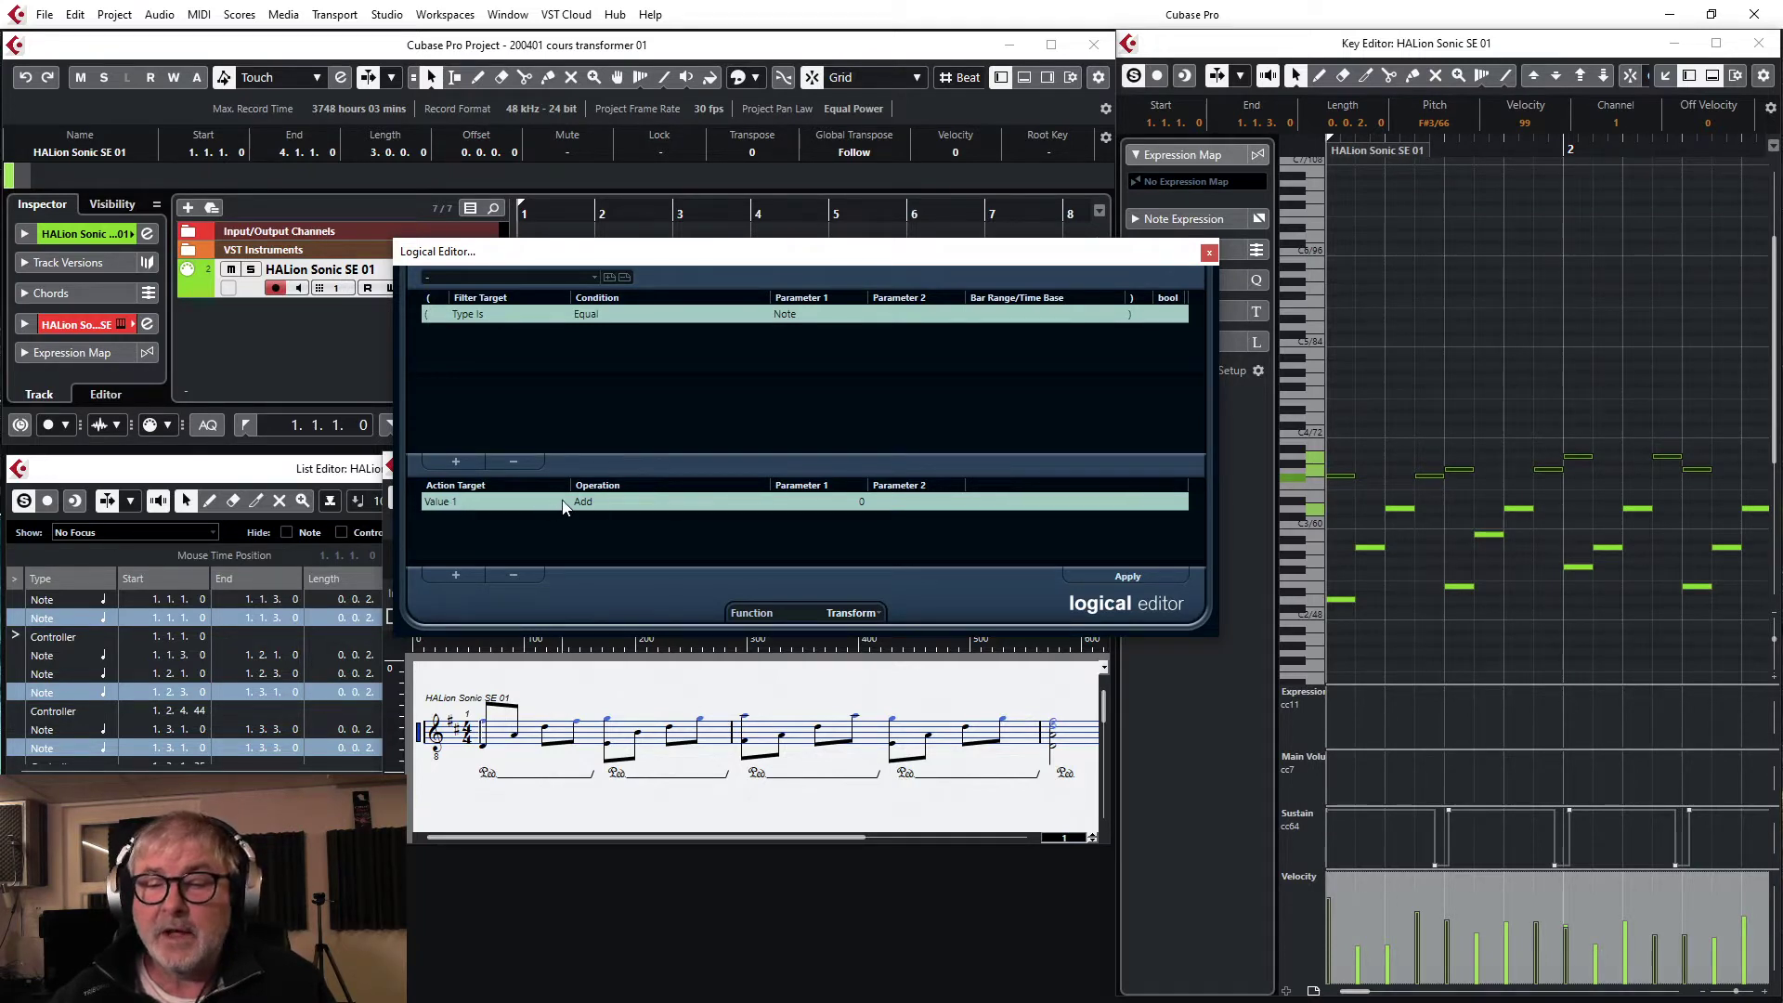
Try to set Parameter 1 of the Value 1 Add action to 12
click(861, 500)
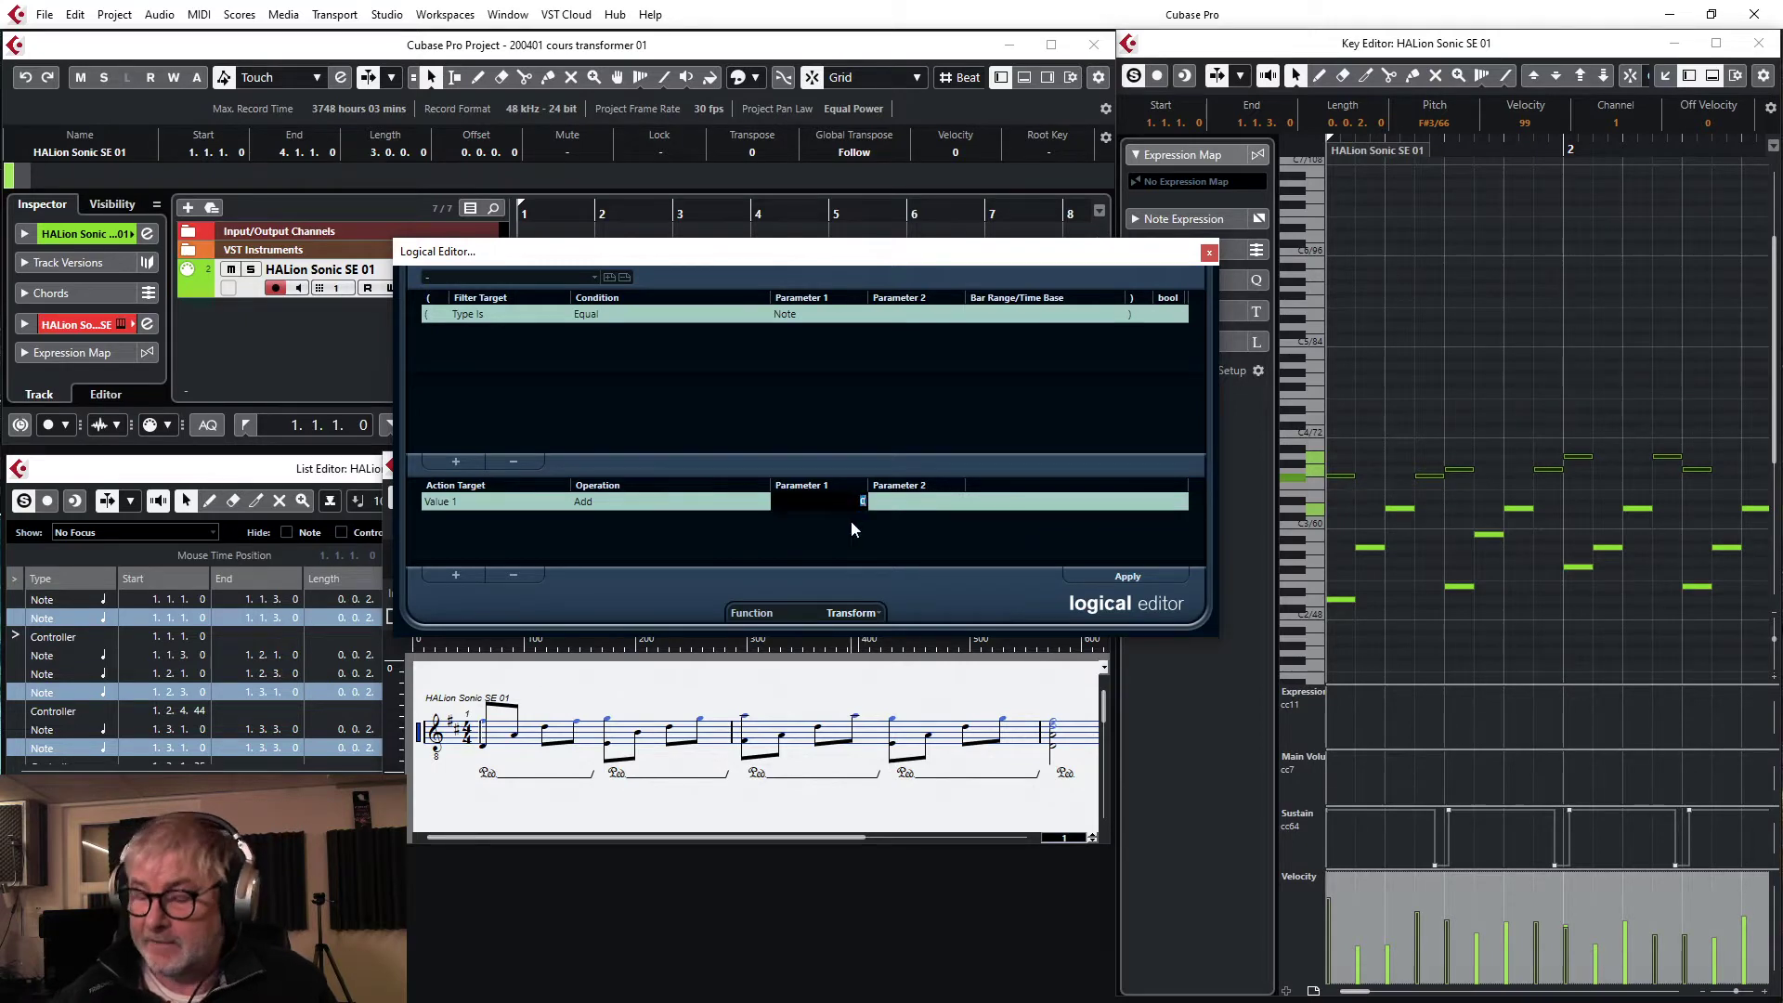
text(12)
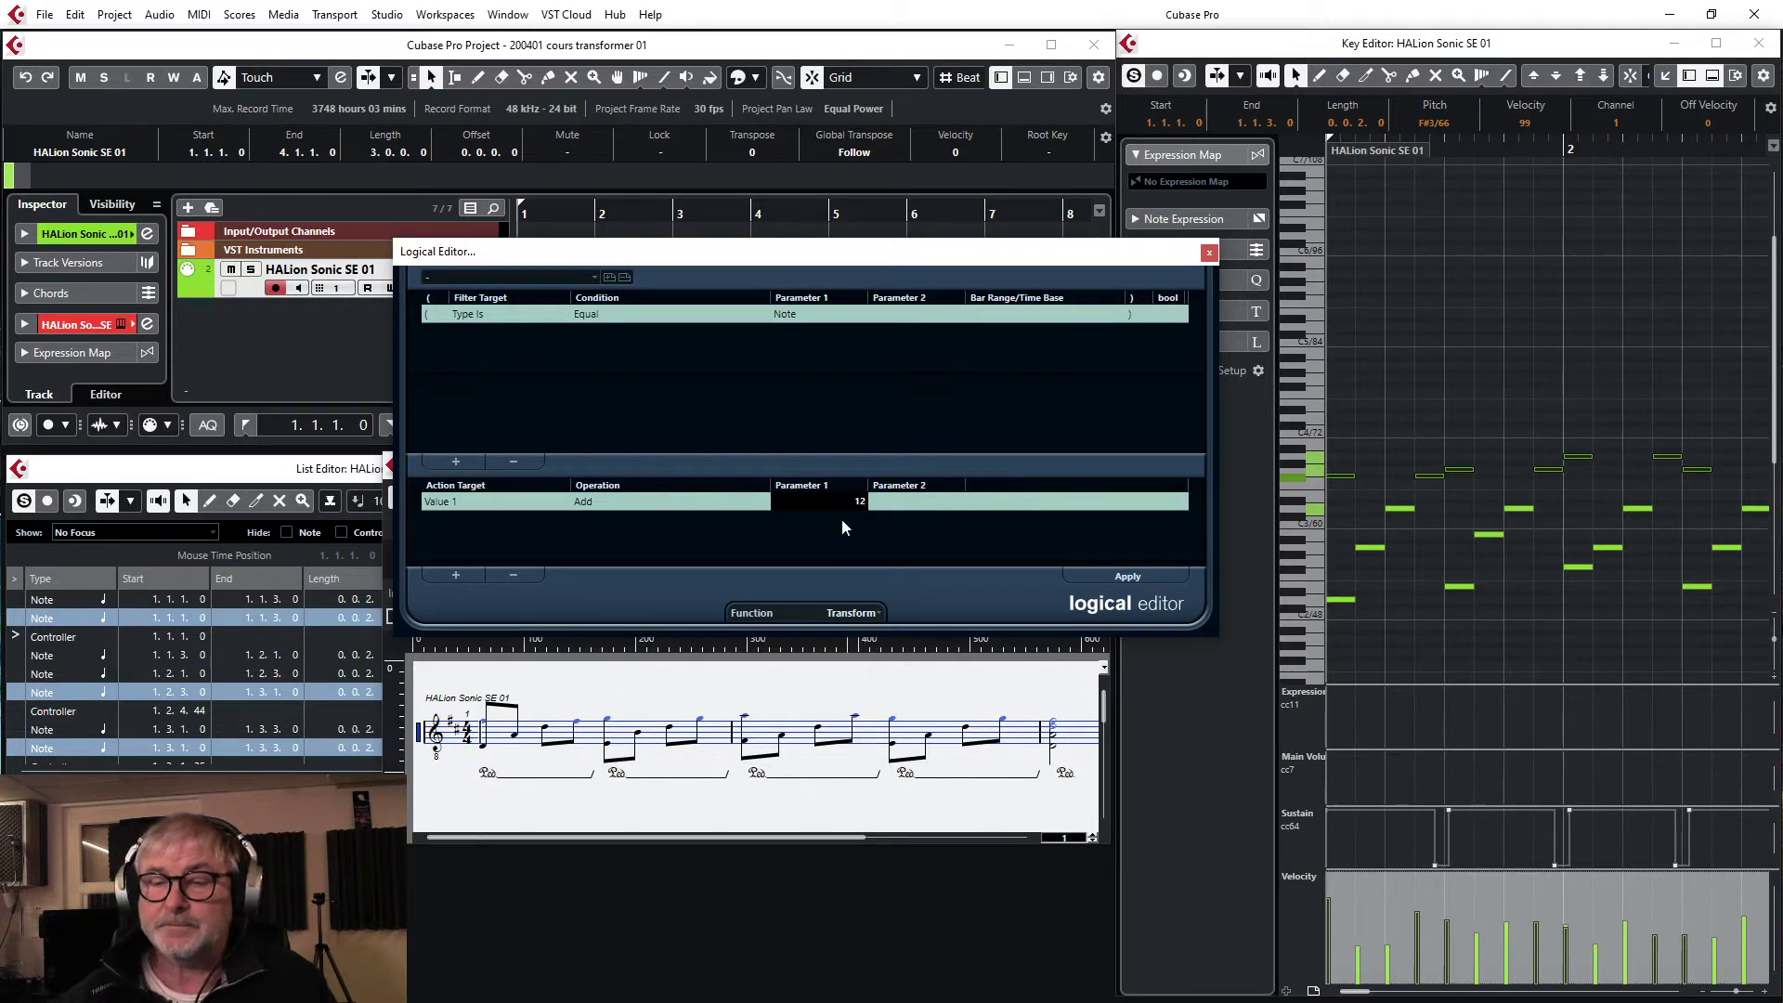
click(837, 524)
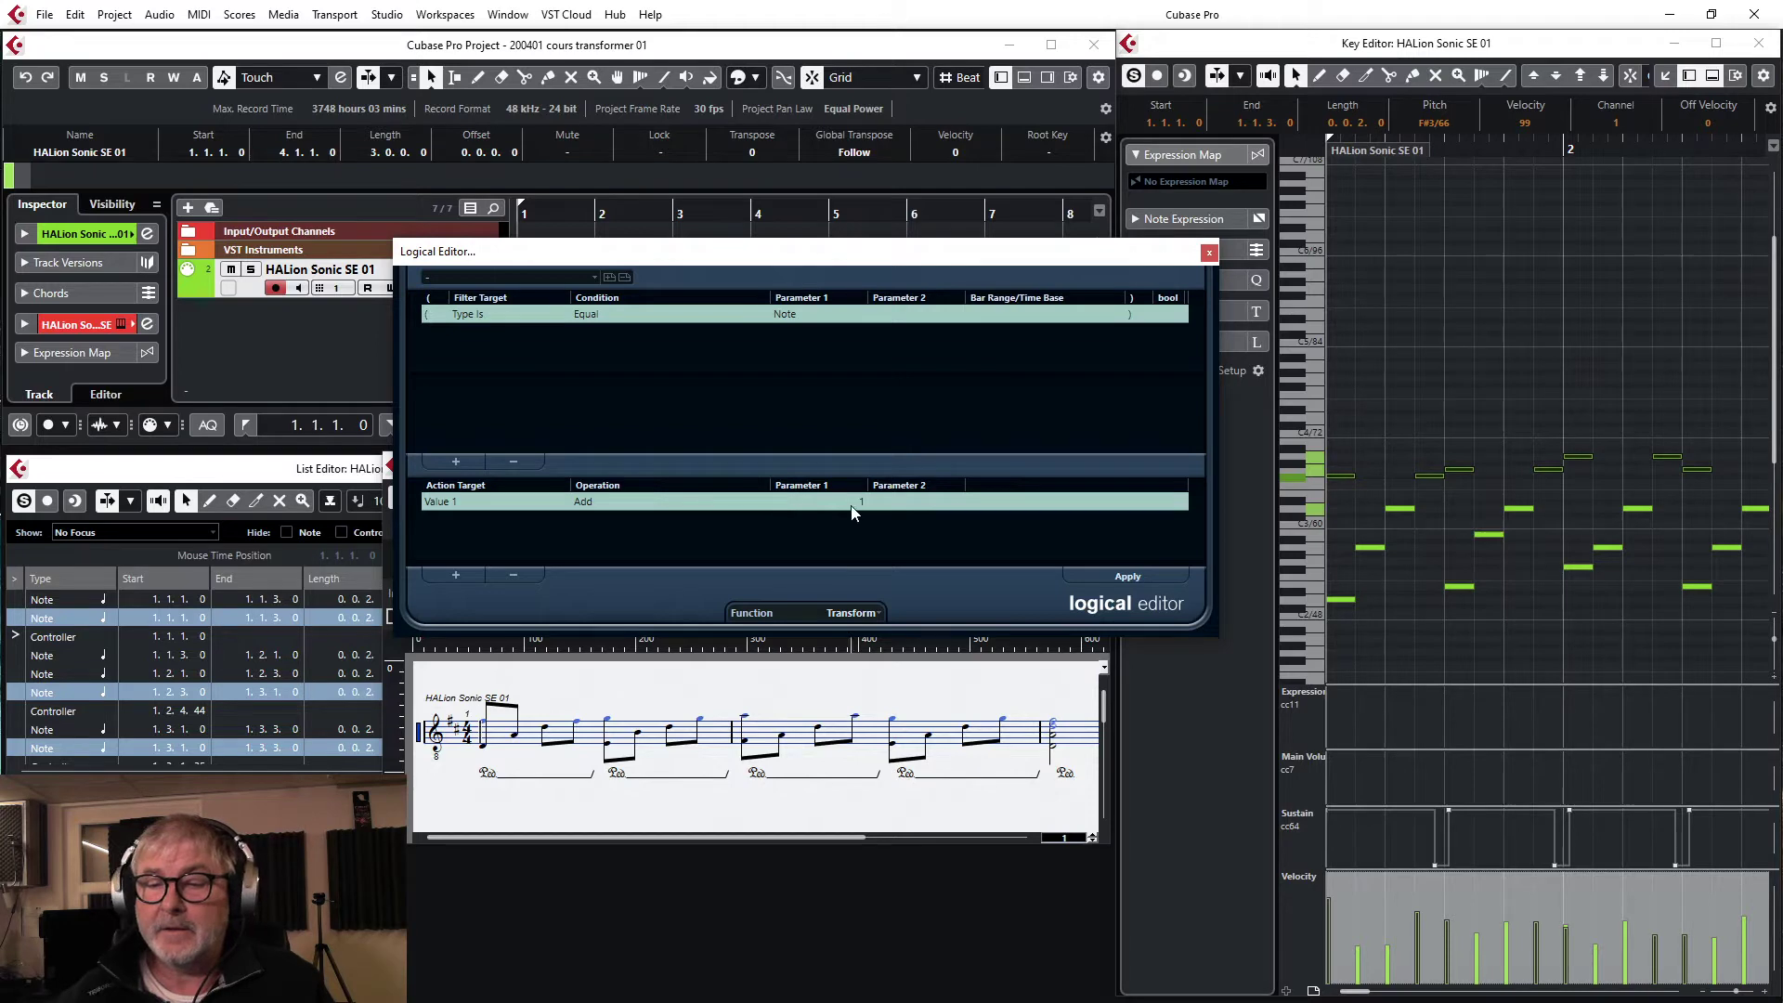
click(861, 500)
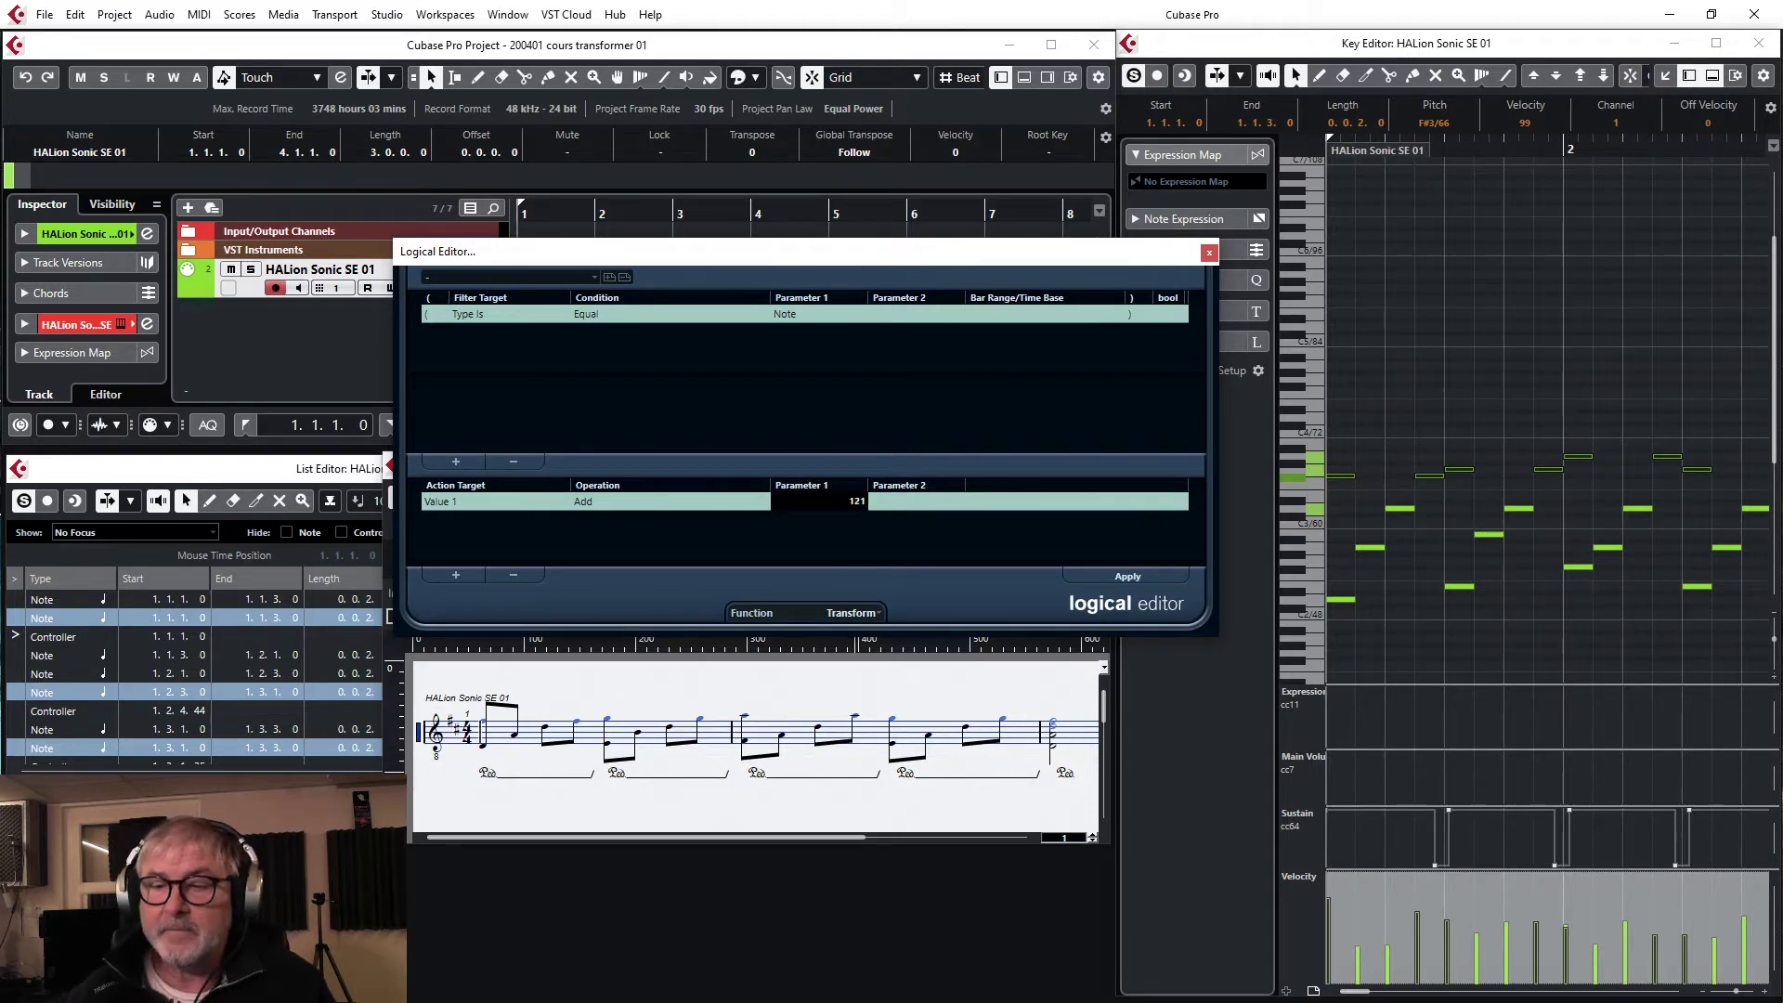
key(BackSpace)
key(BackSpace)
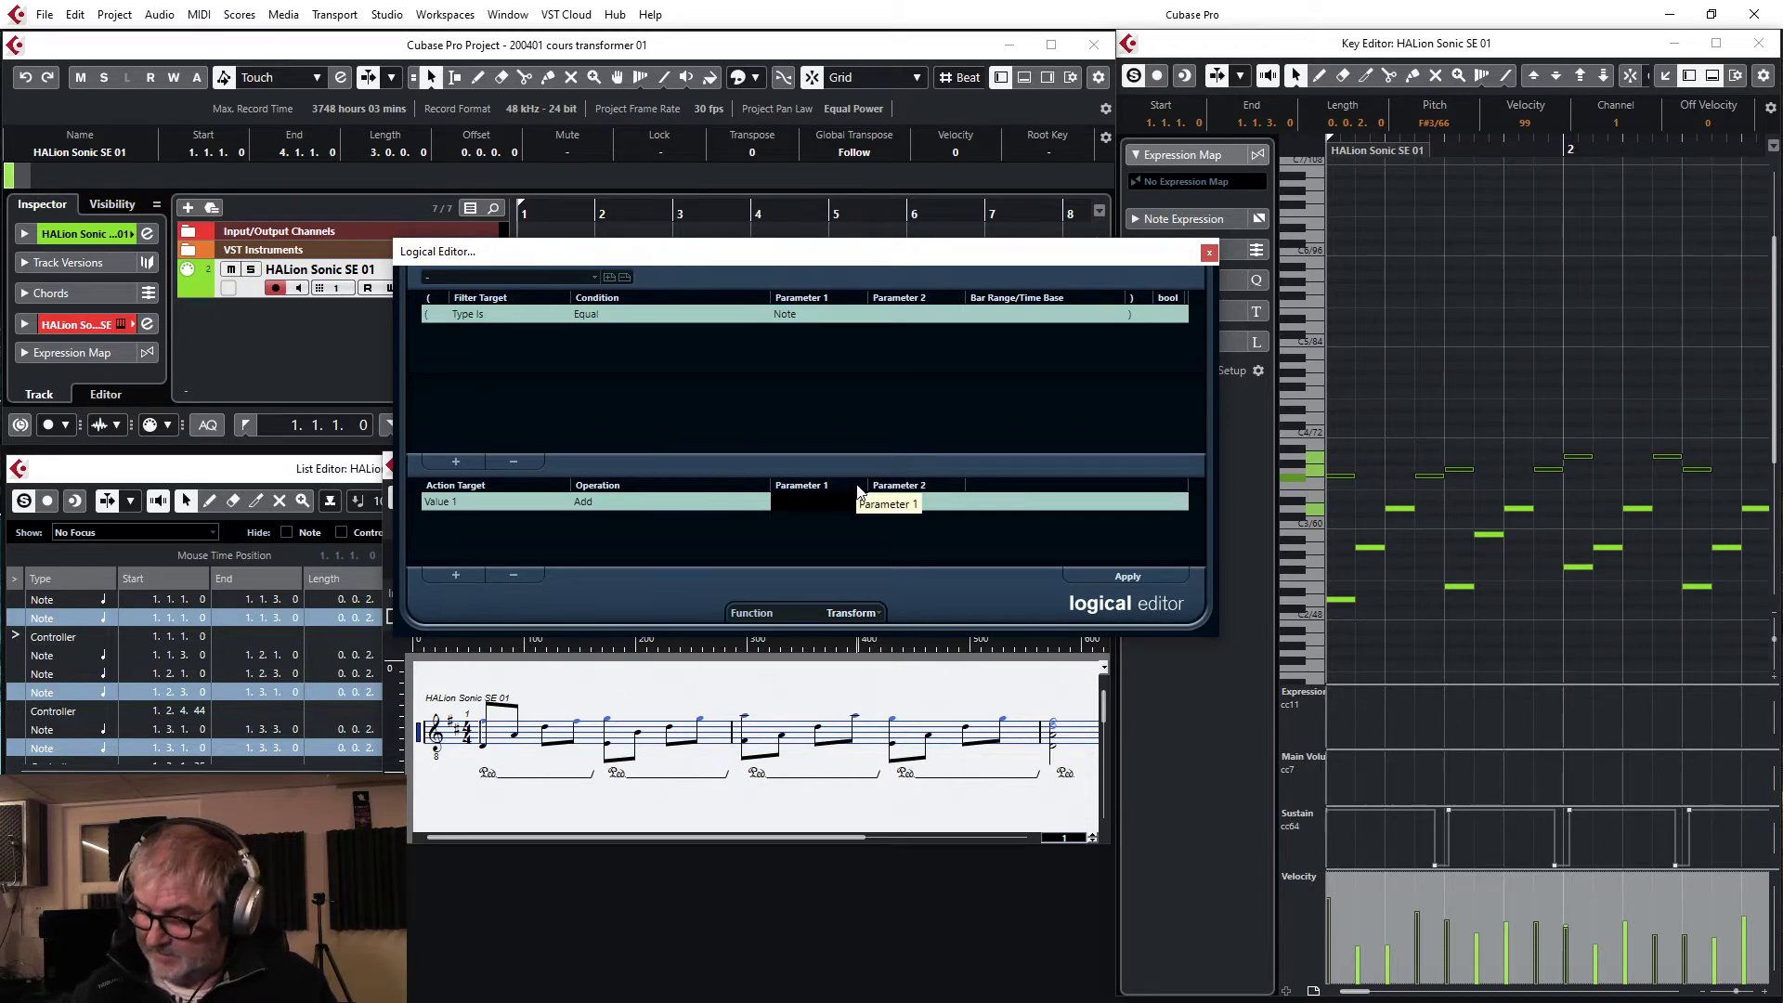
text(2)
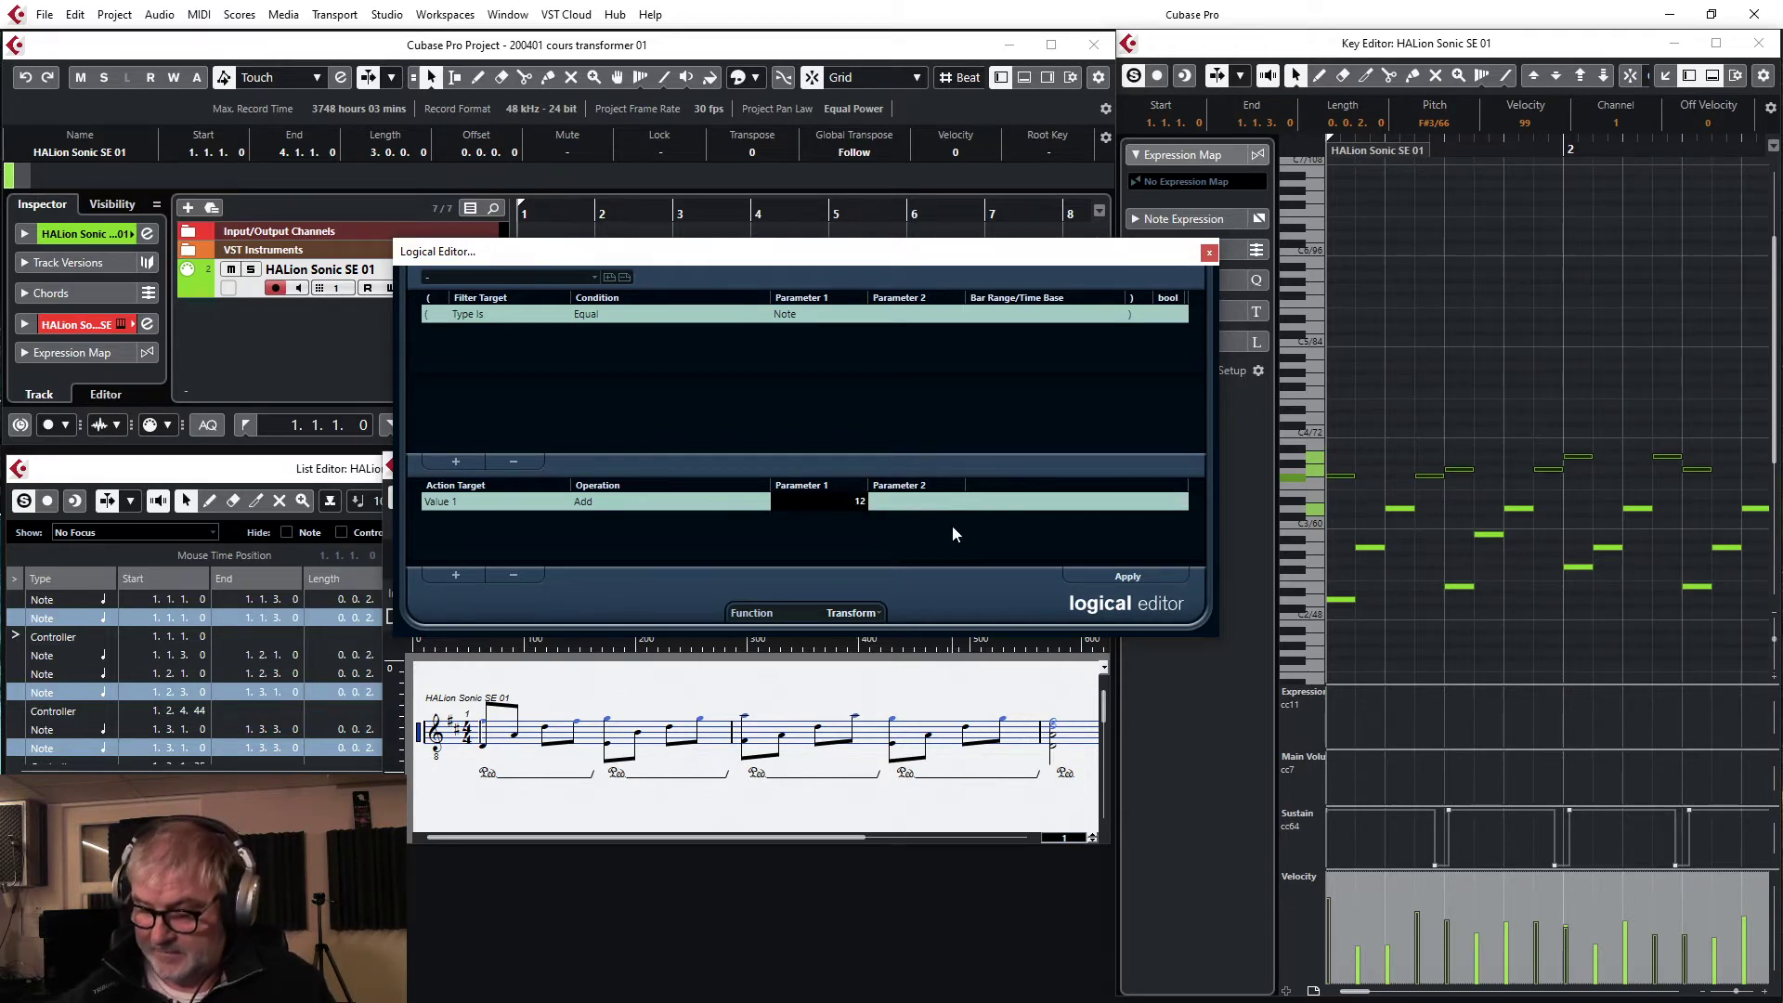
key(Escape)
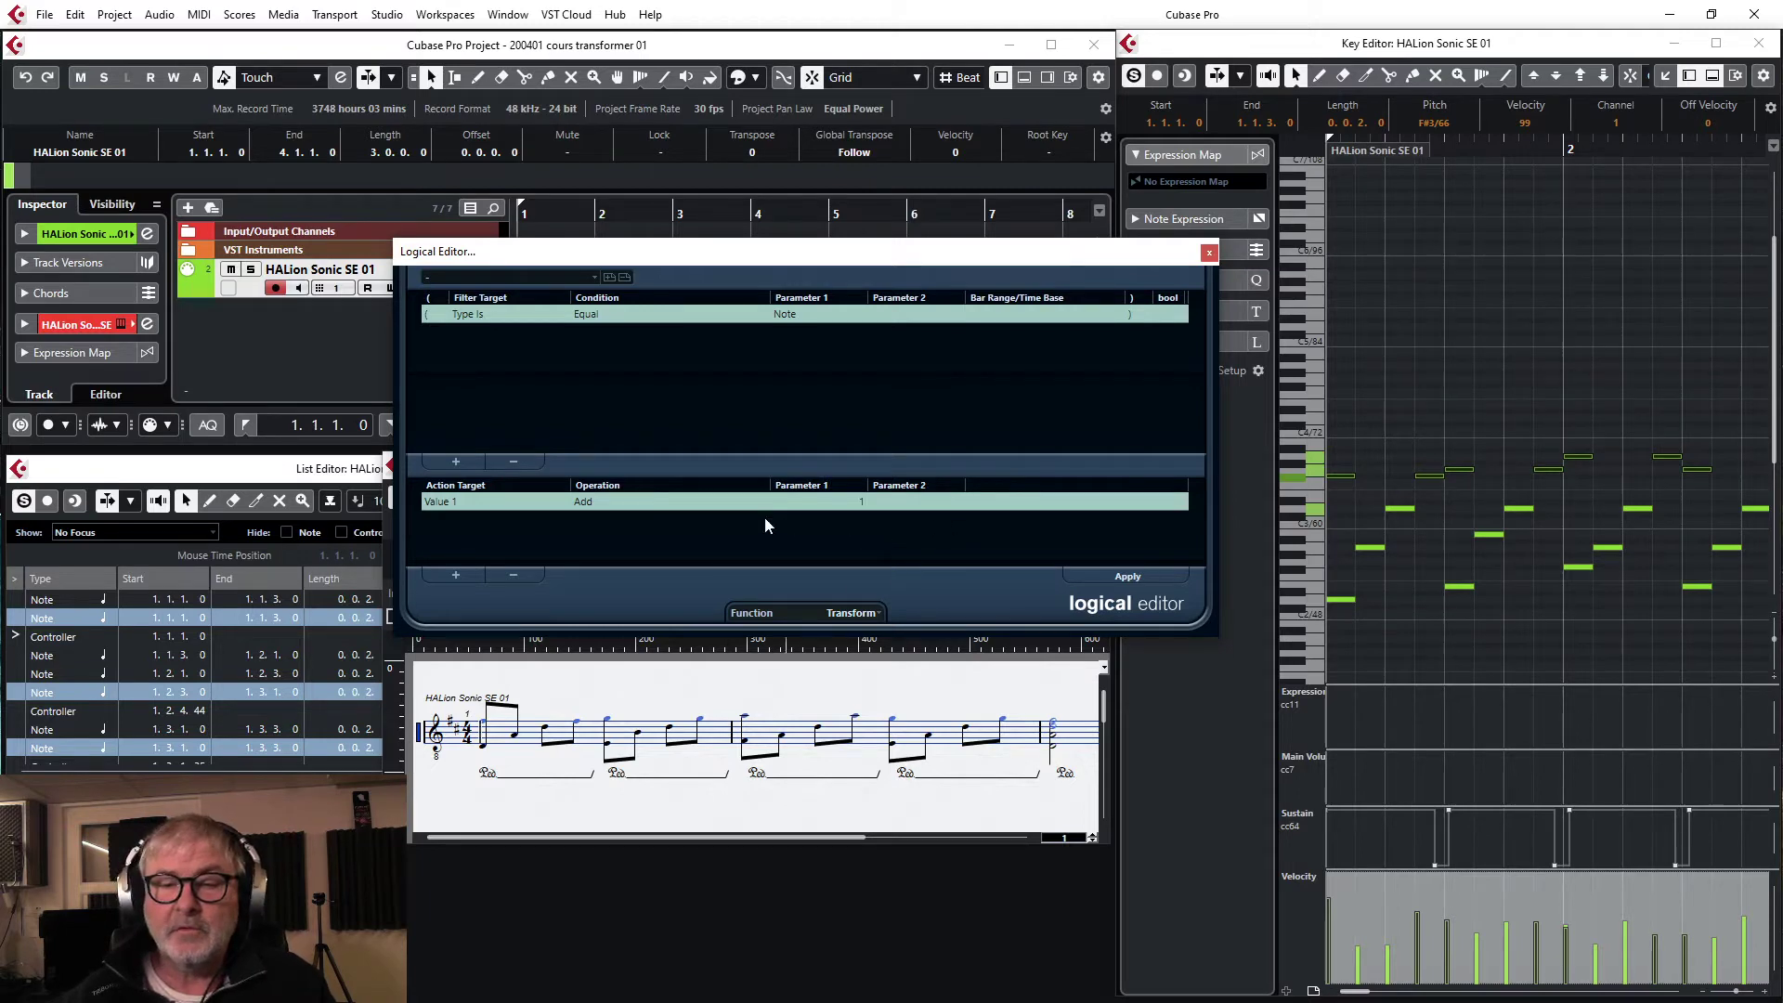
click(847, 503)
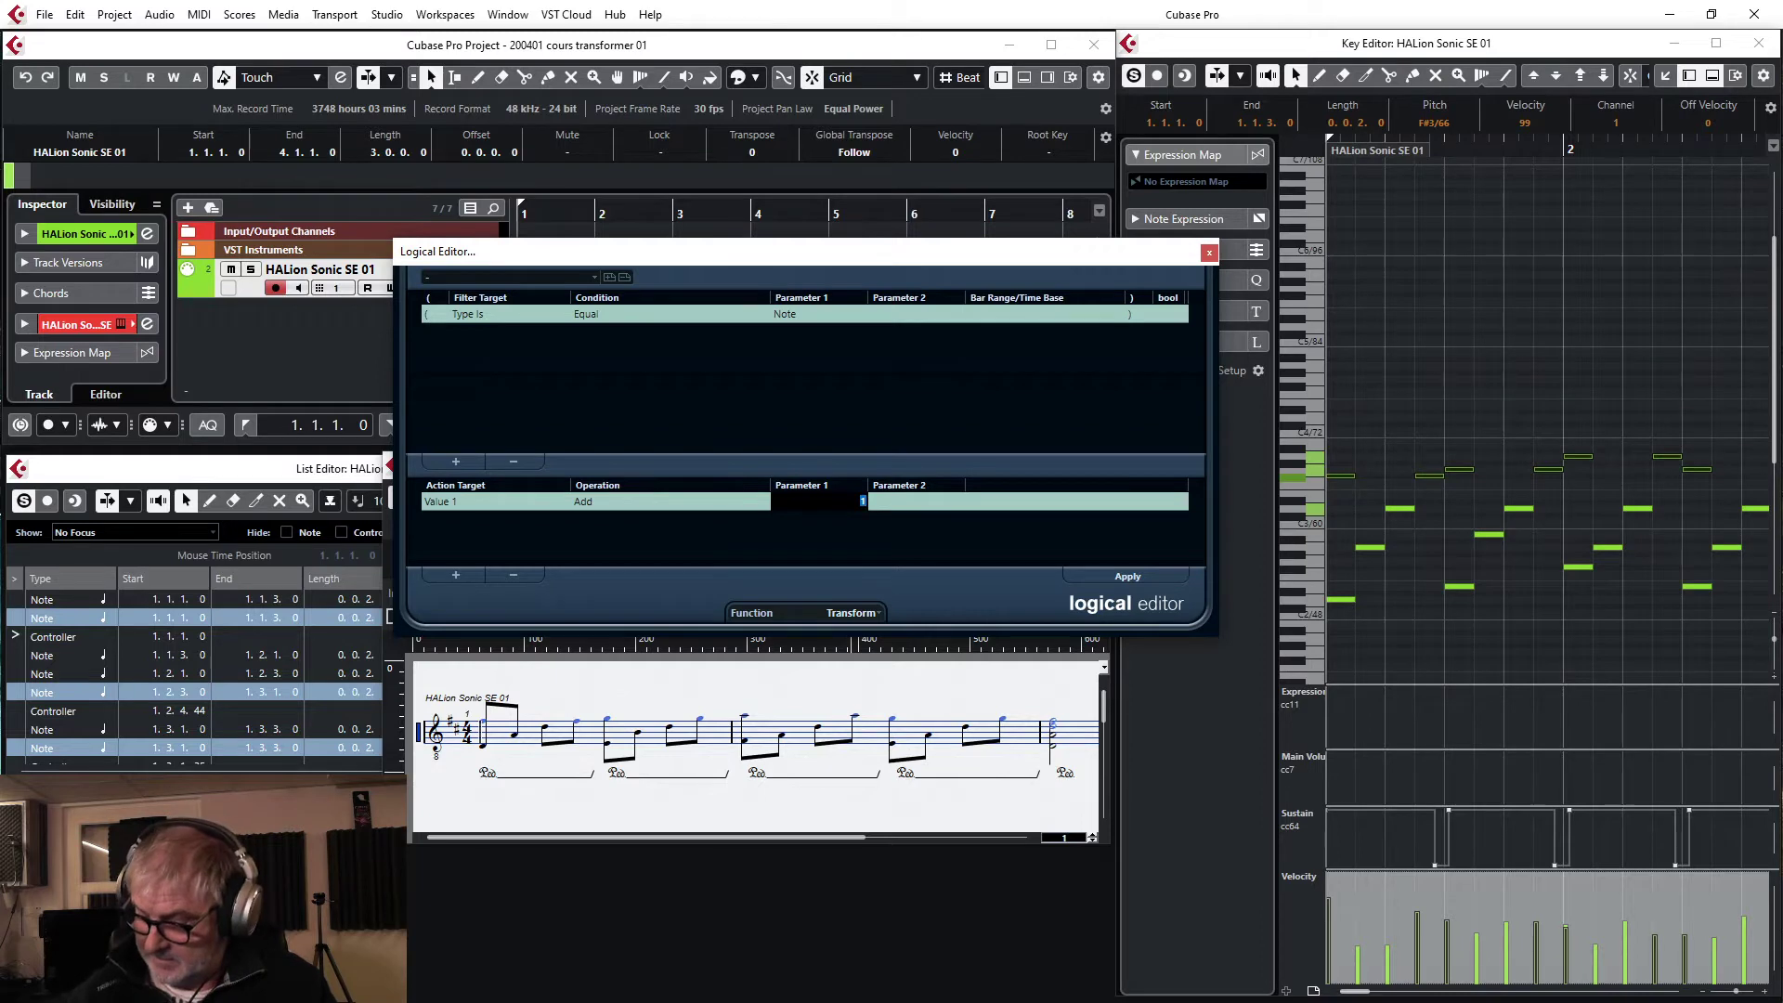
text(12)
click(878, 533)
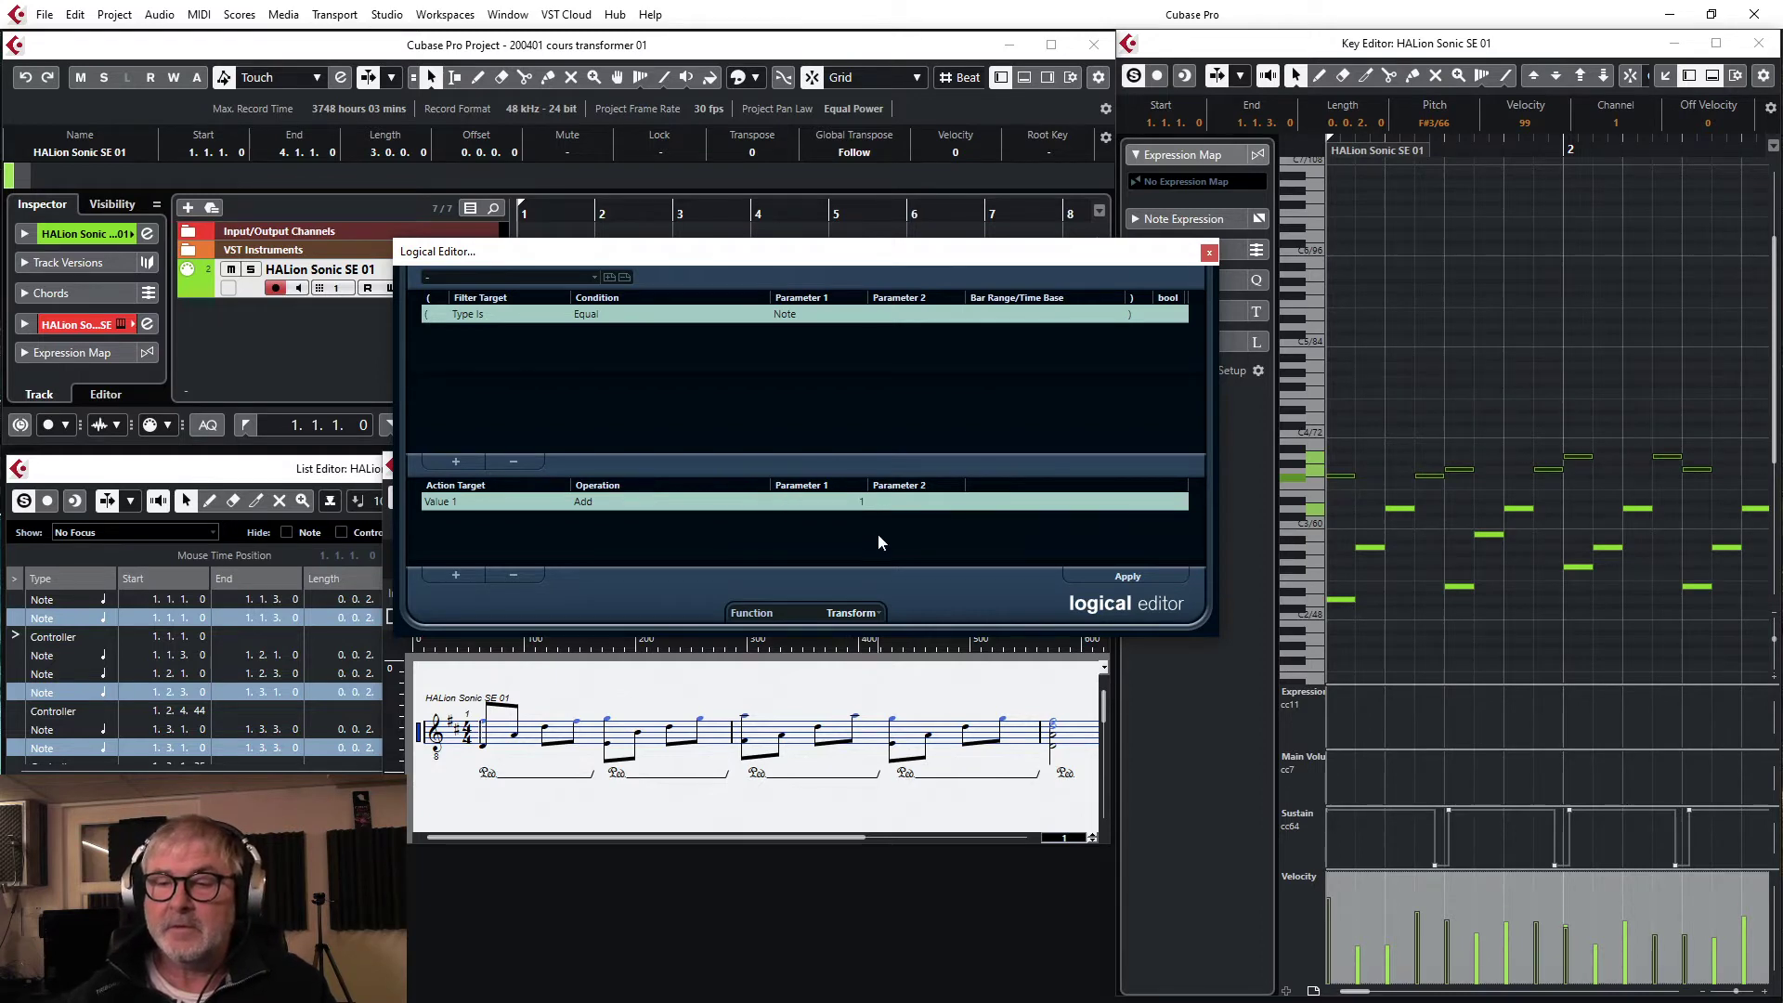
click(856, 506)
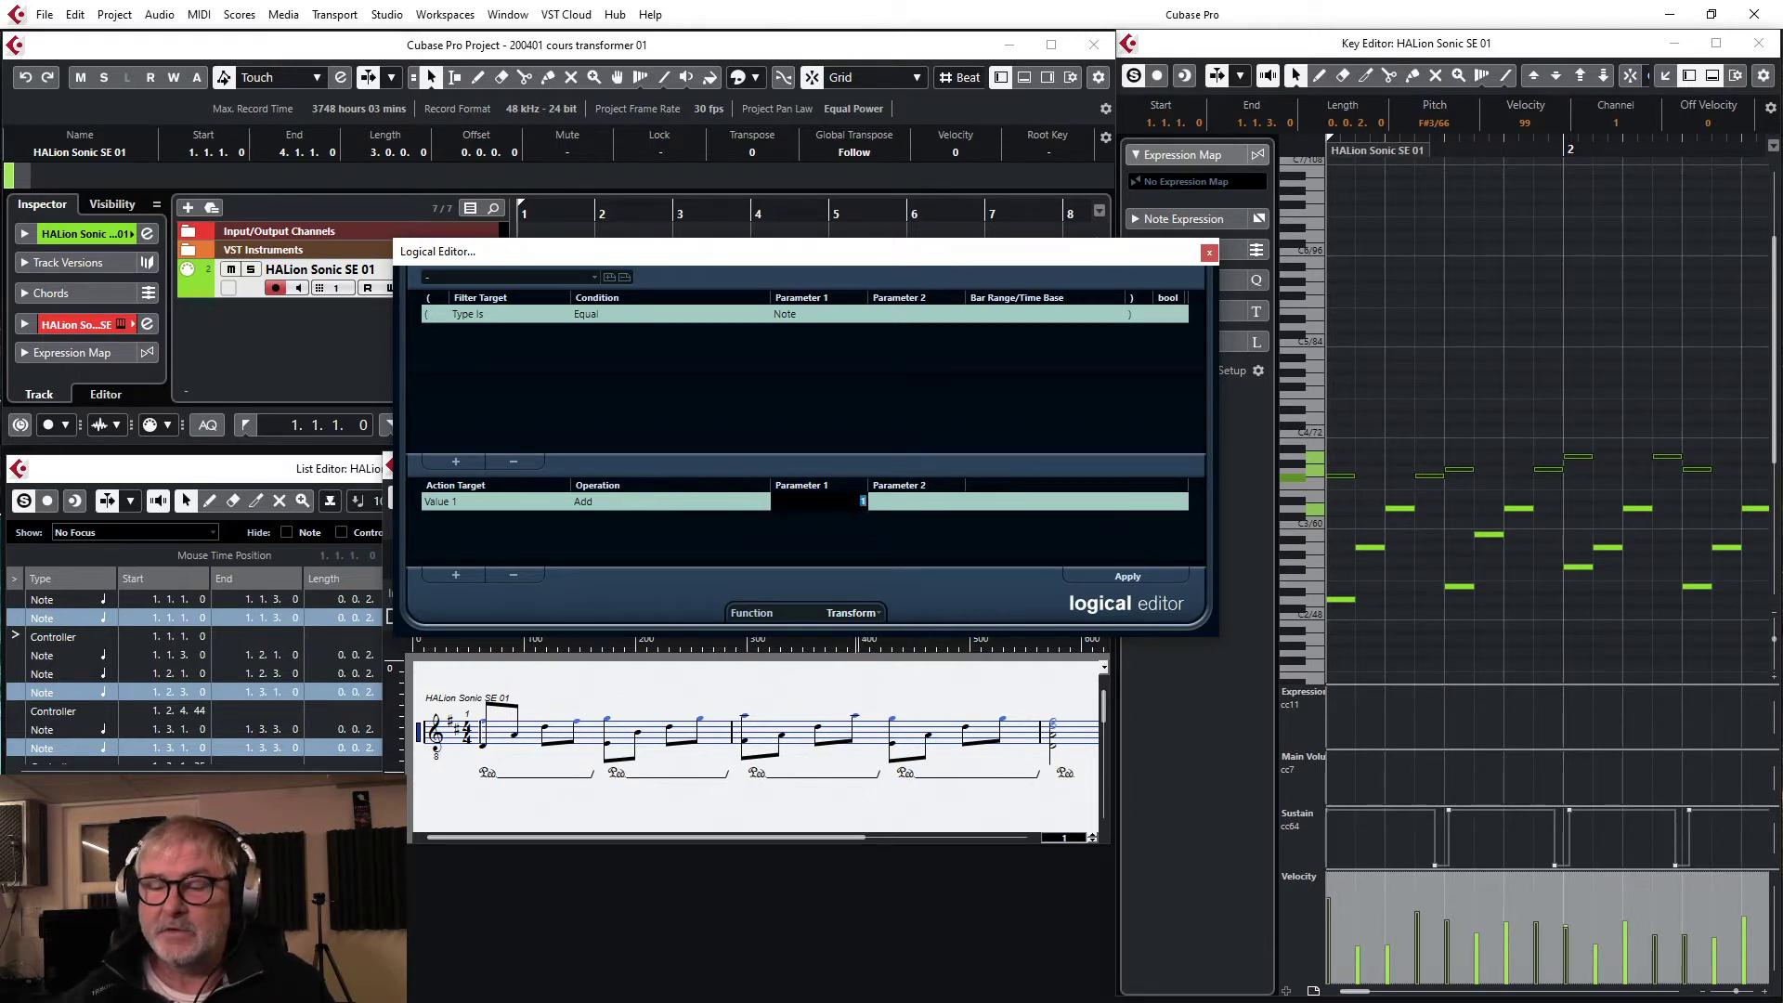
click(893, 561)
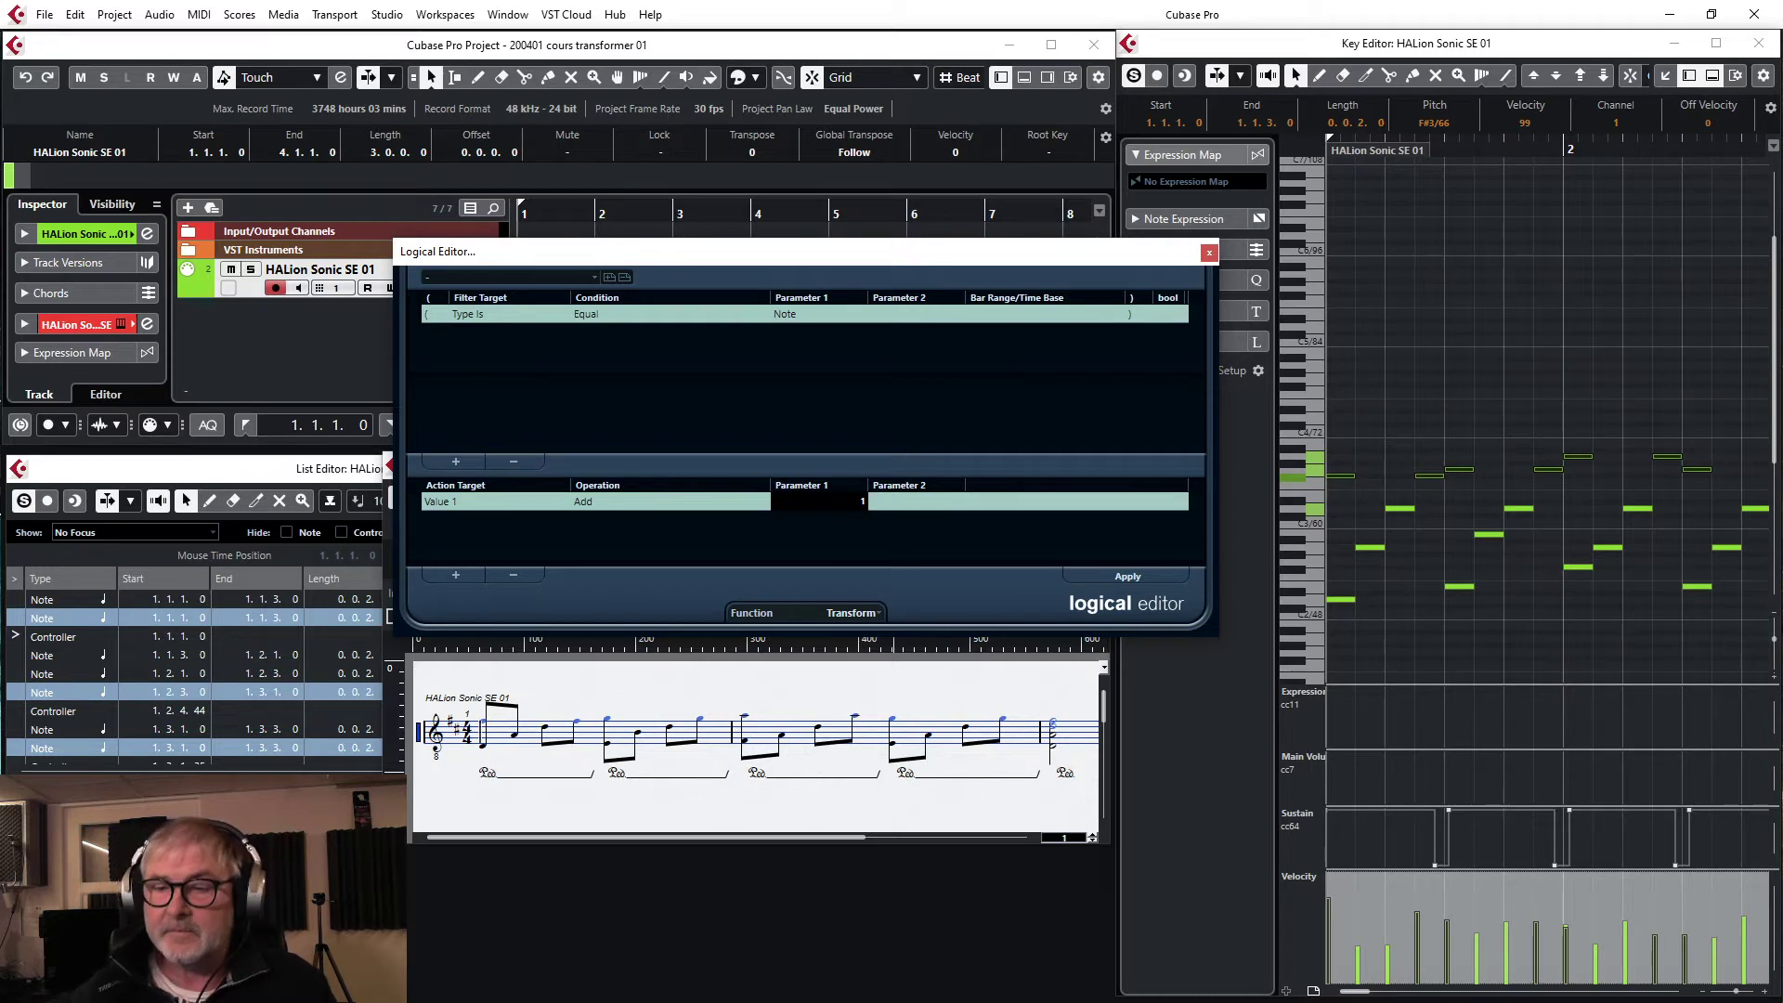
click(893, 561)
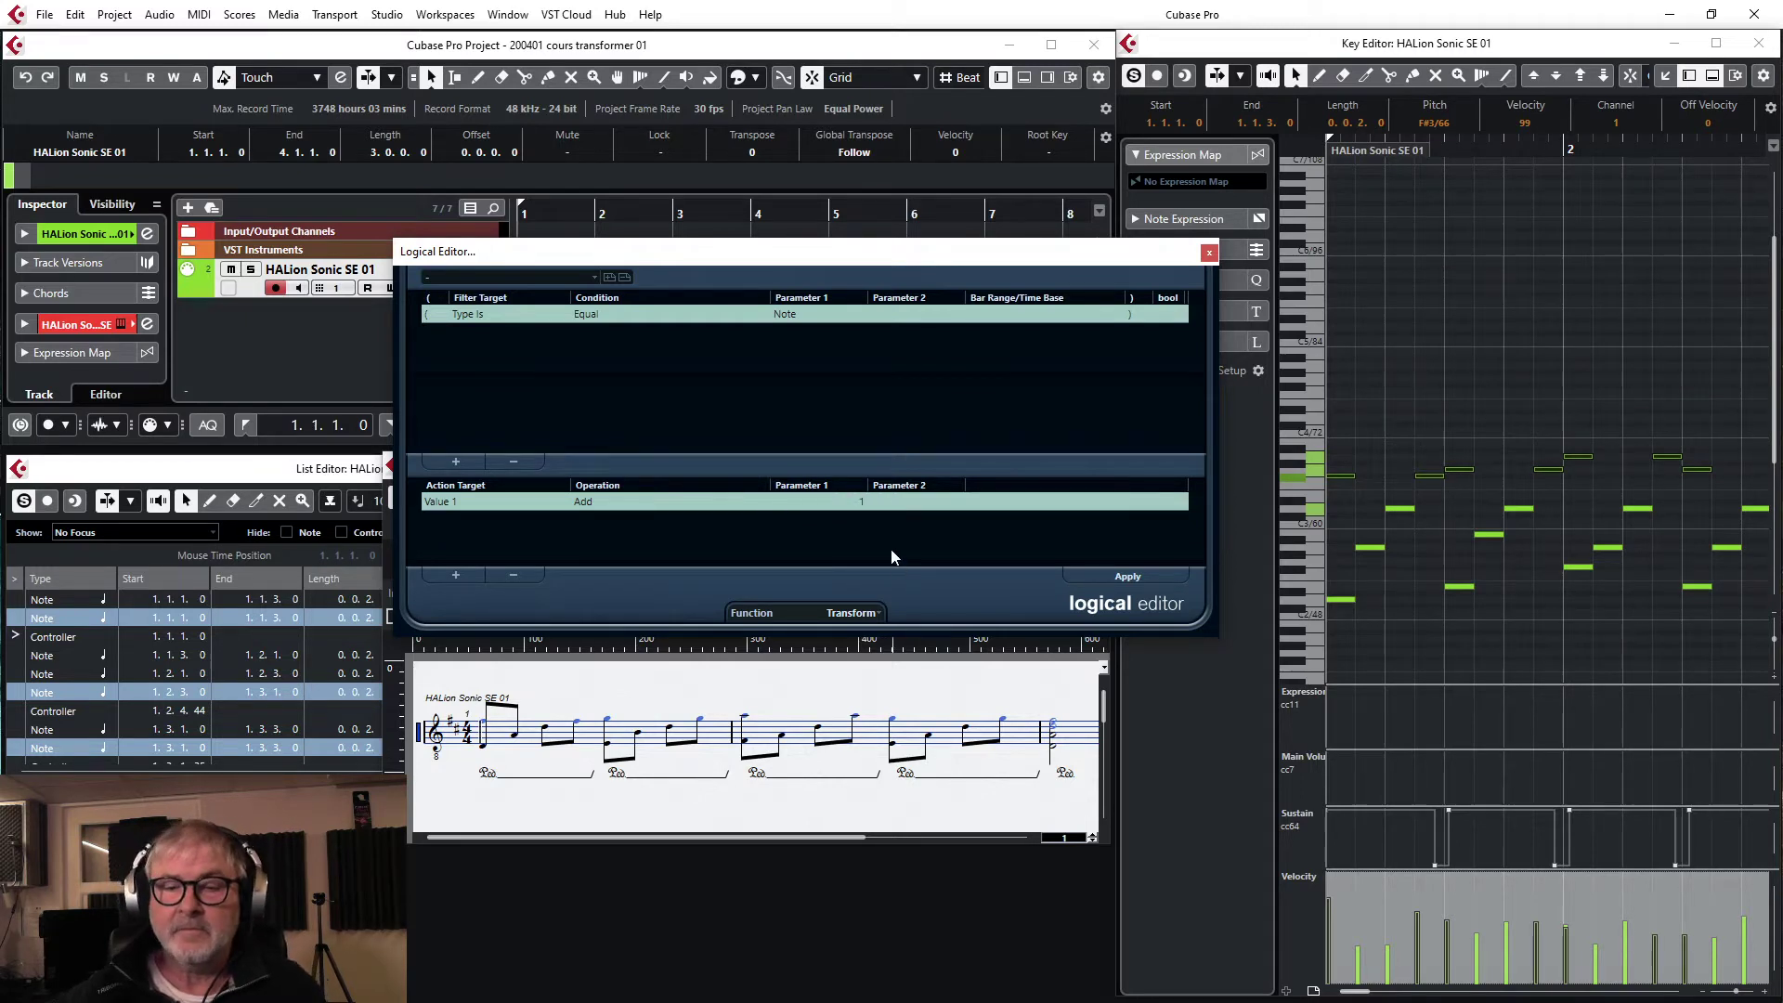
Reselect Add as the operation for the Value 1 action and set its Parameter 1 to 12
click(587, 501)
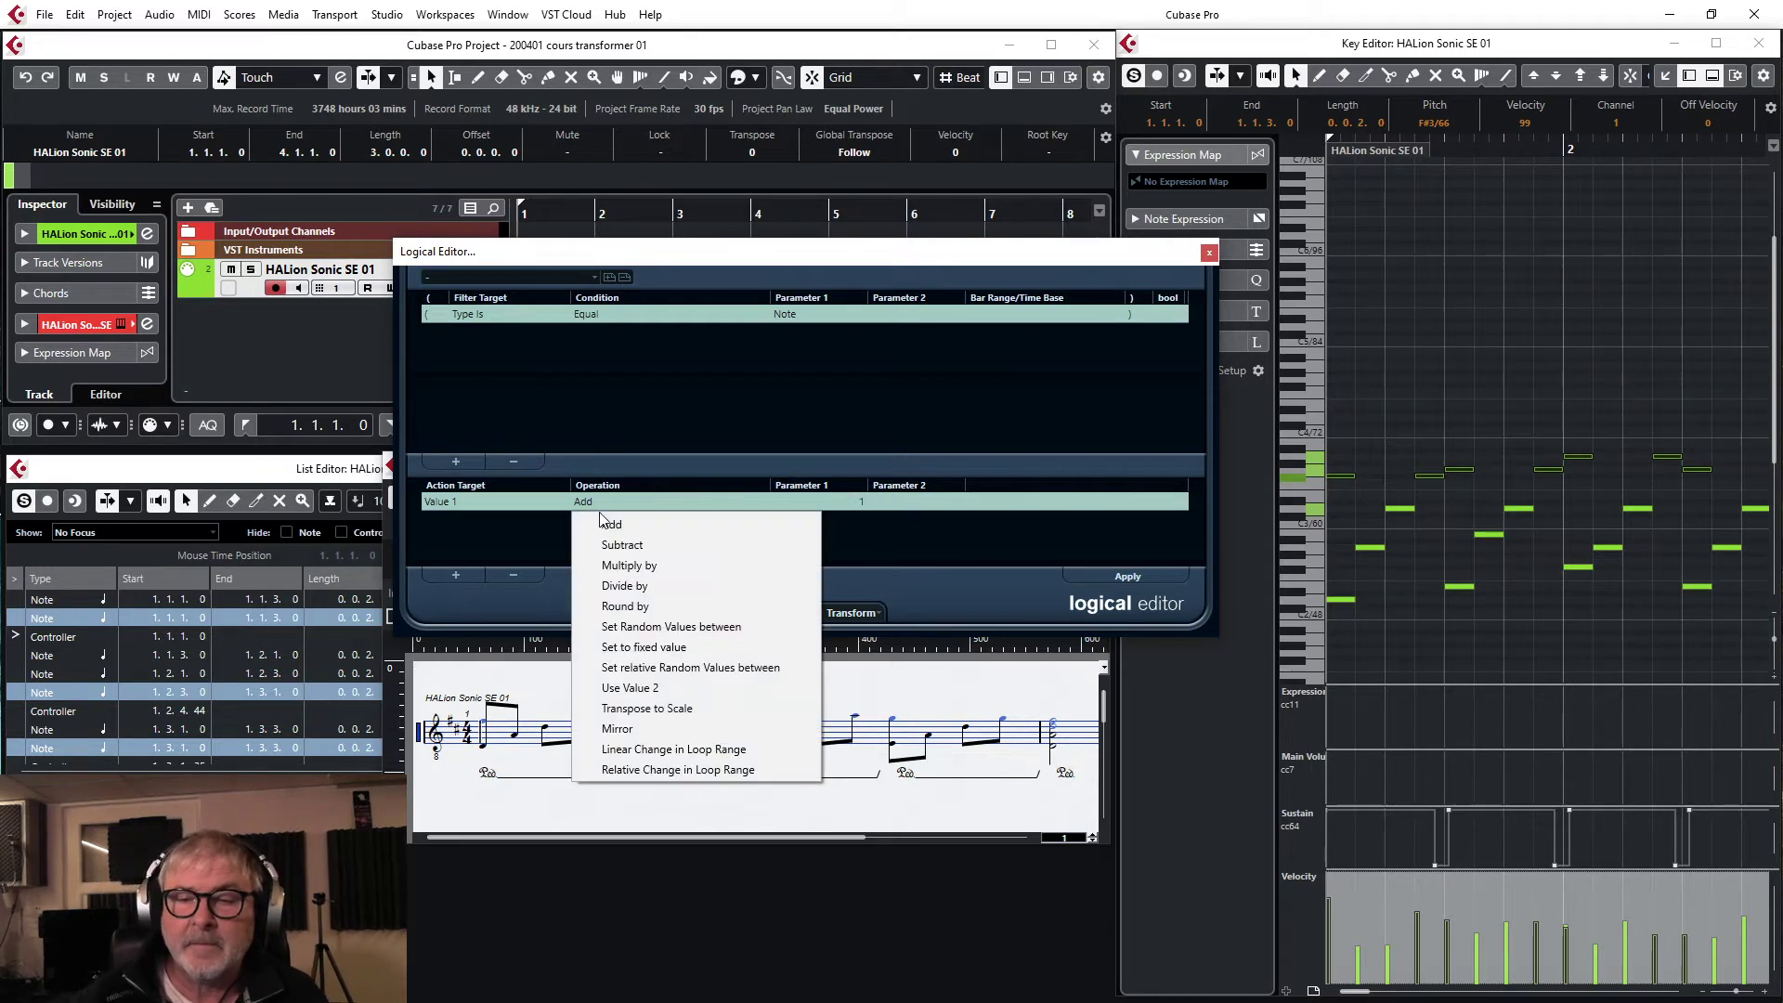
click(698, 520)
click(850, 502)
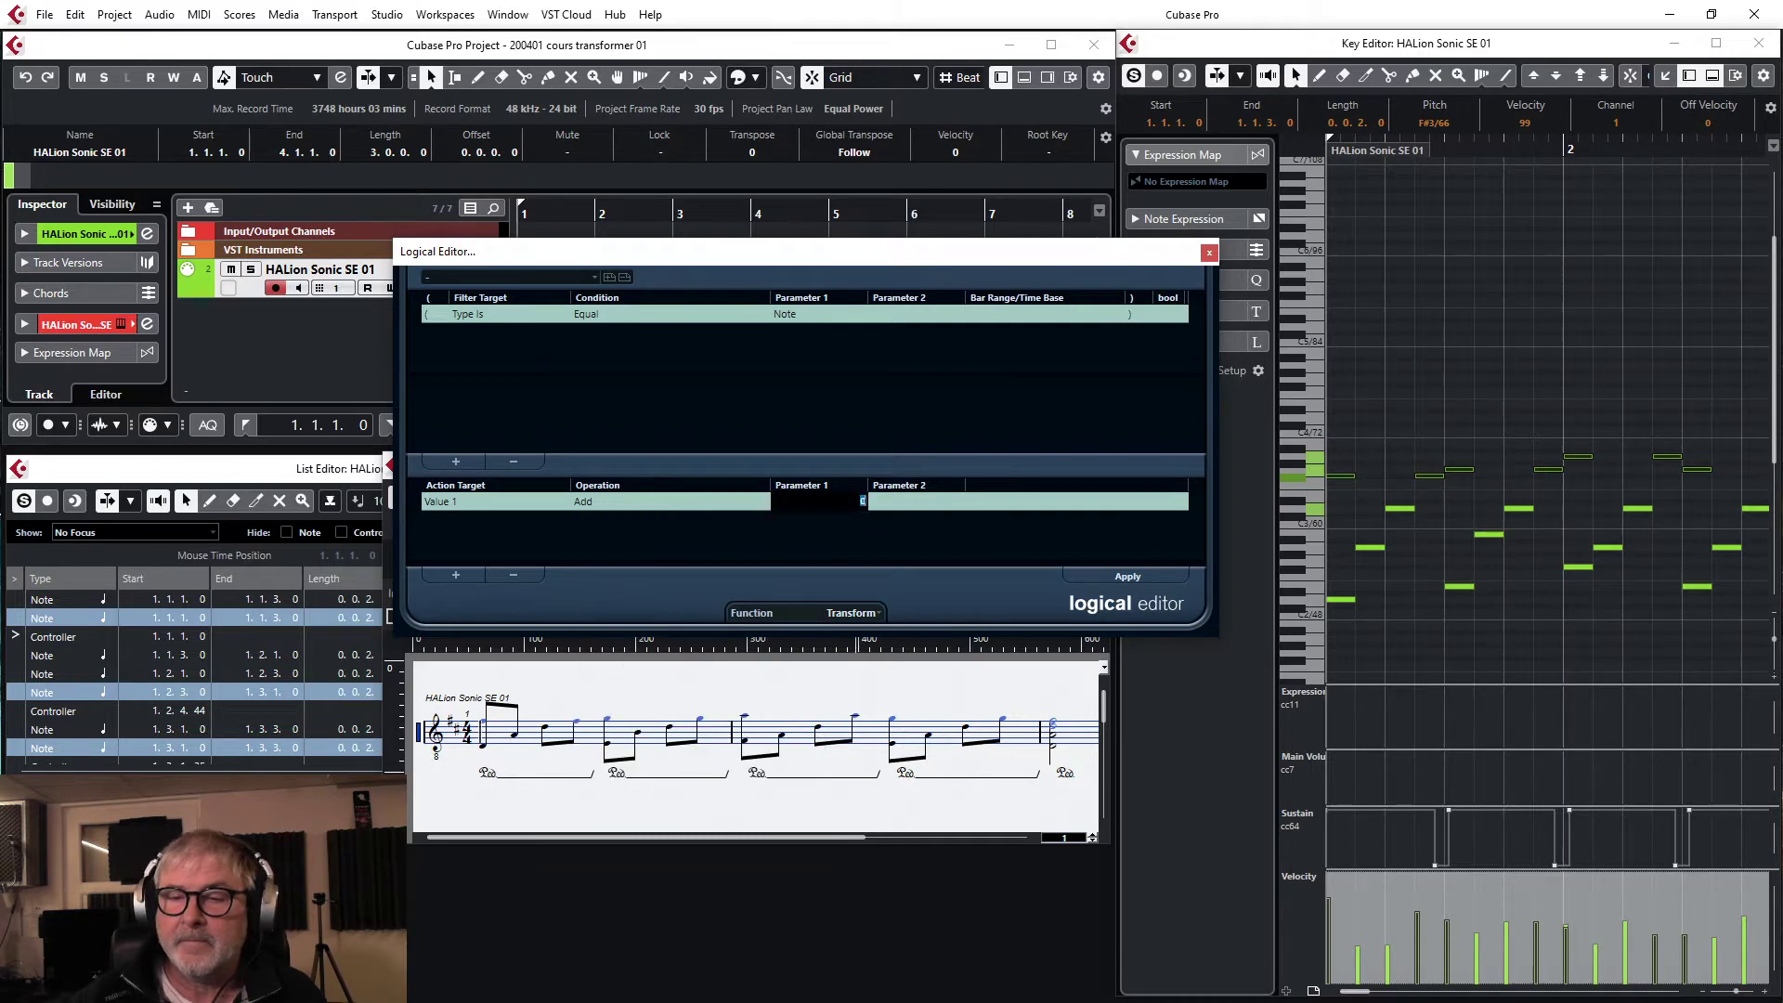
text(1)
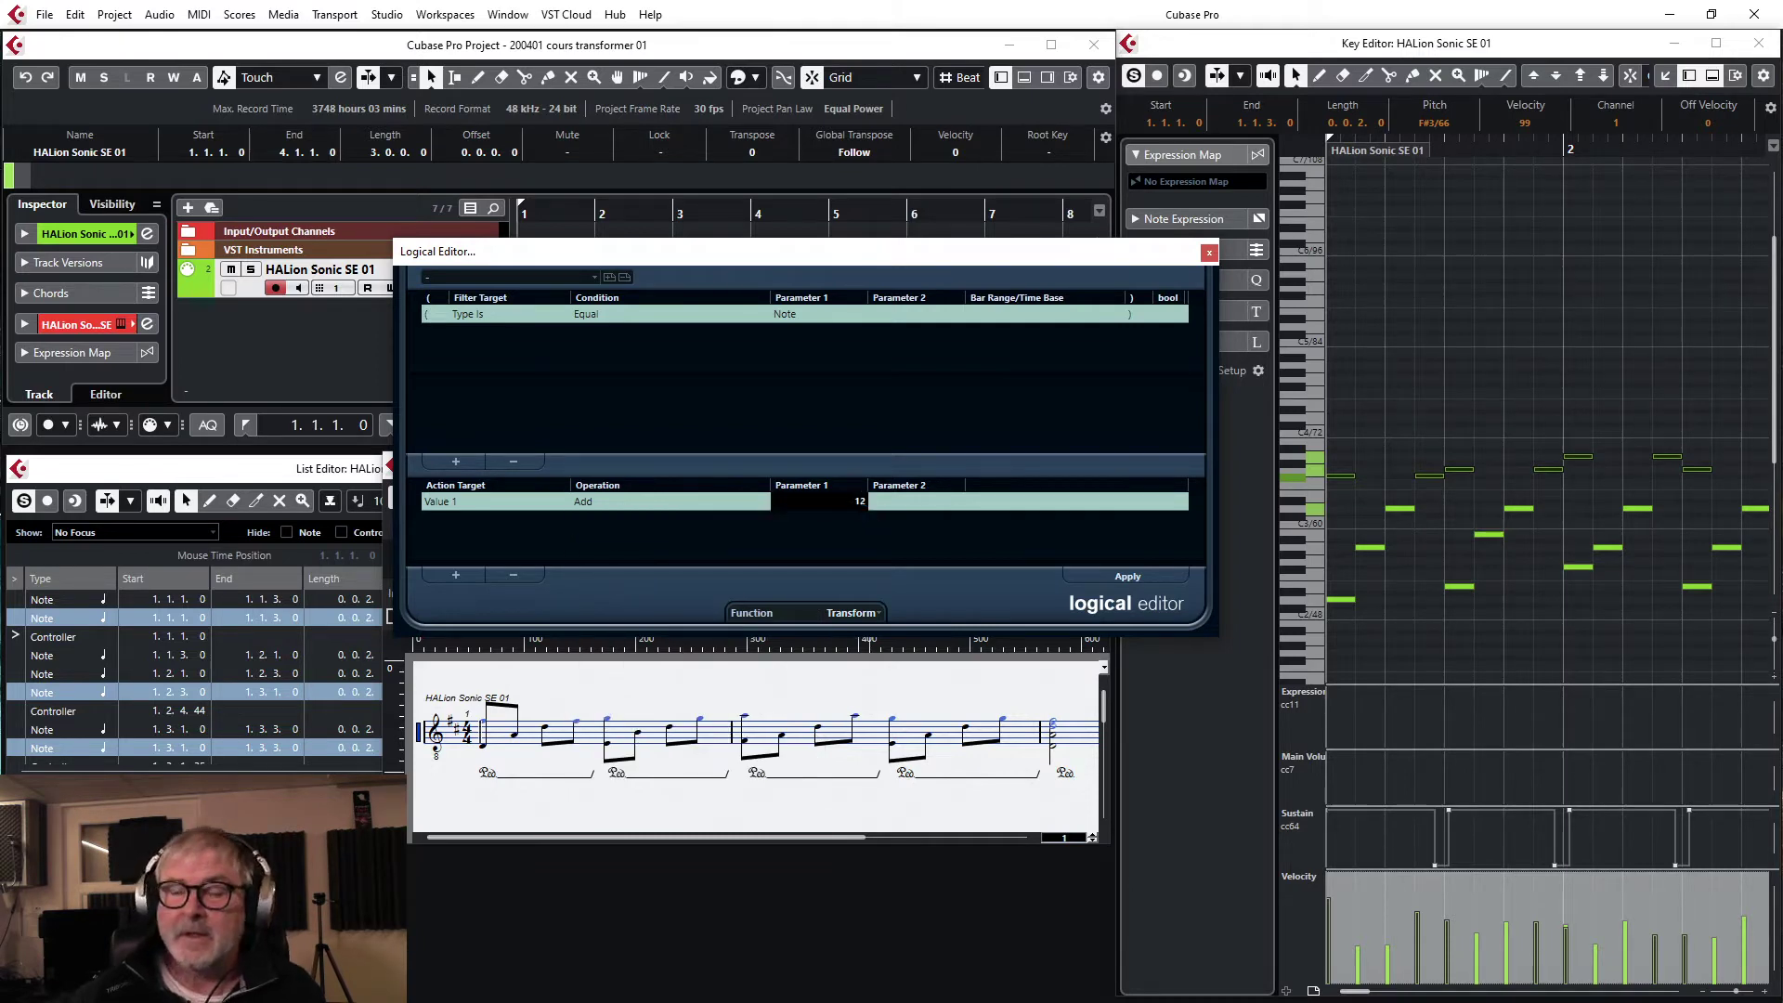
text(2)
key(Return)
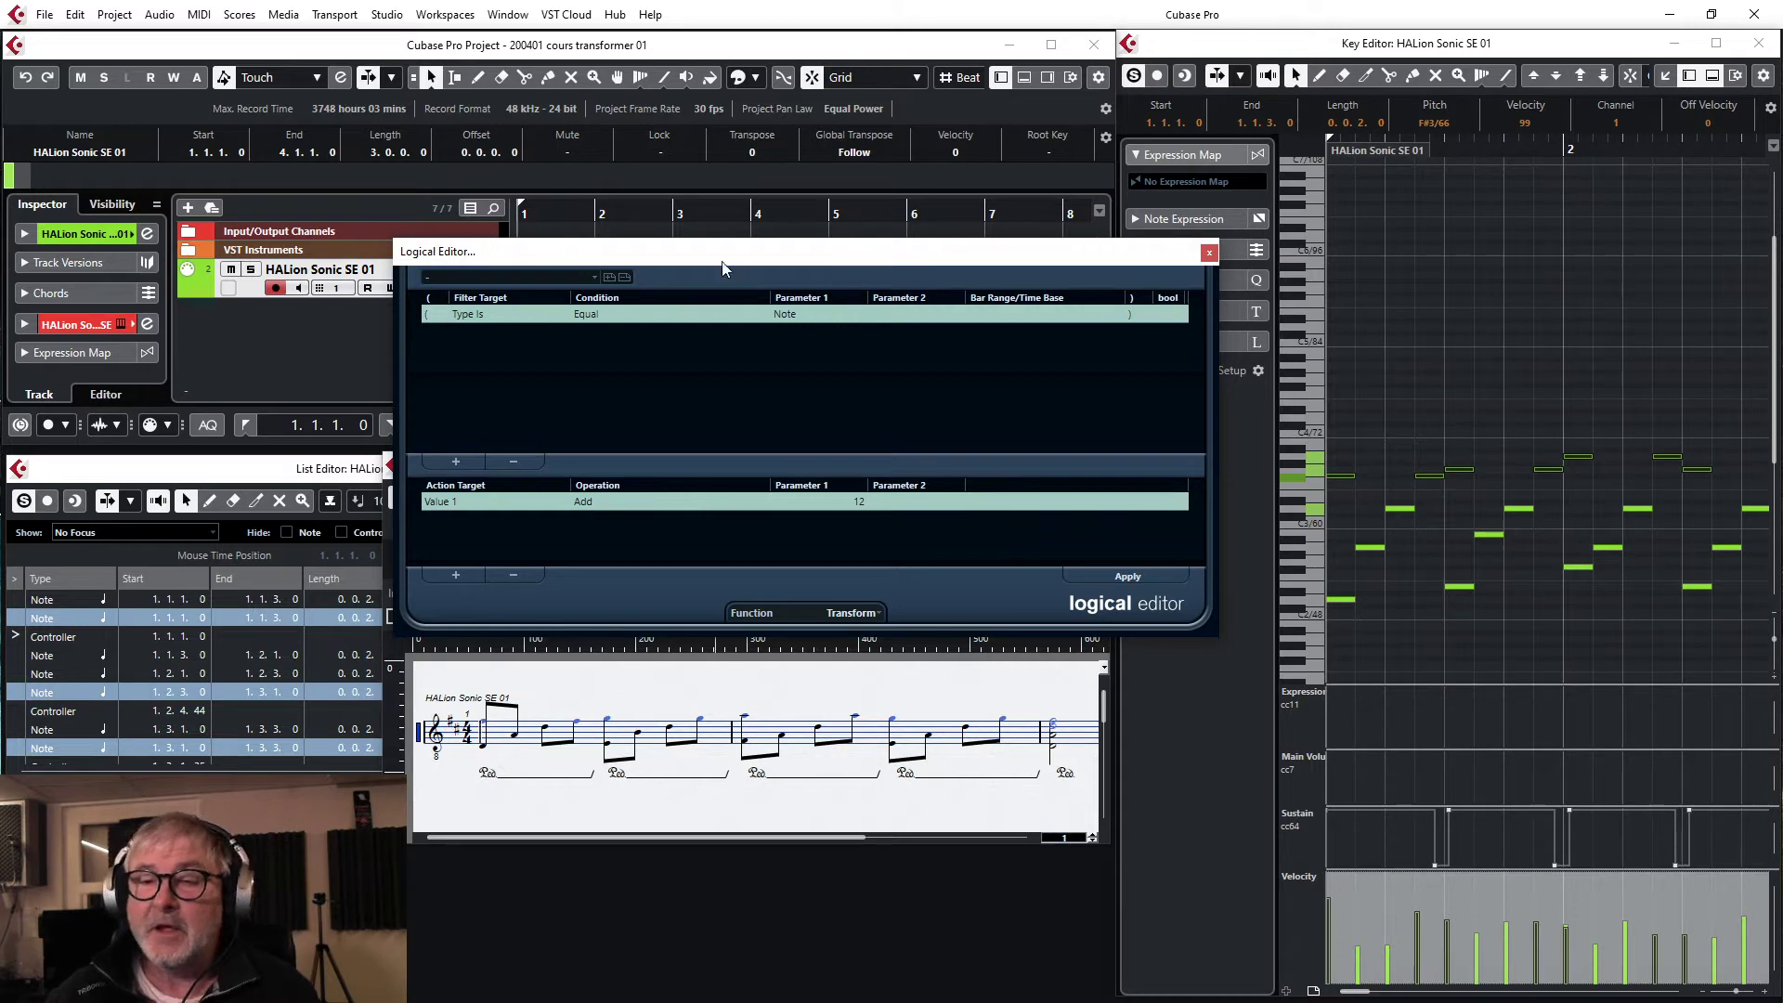
Apply the Add 12 transformation to the part's notes with the score in view, and undo it
drag(725, 257, 720, 199)
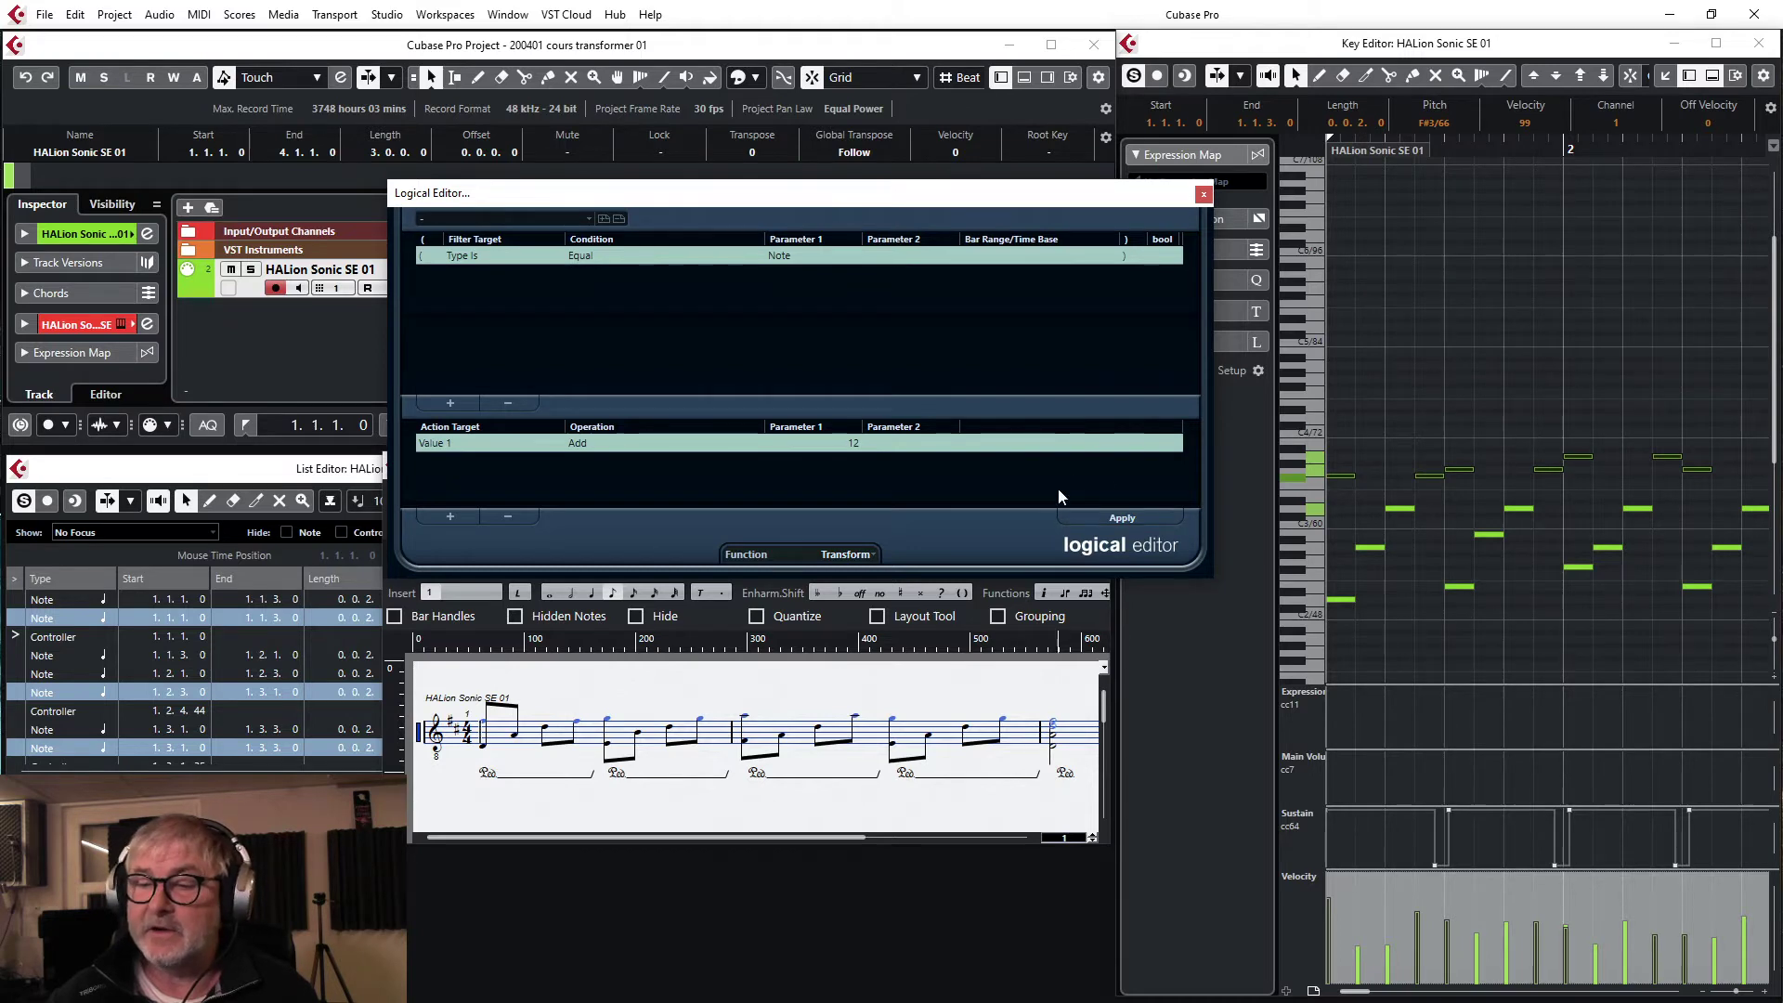
key(space)
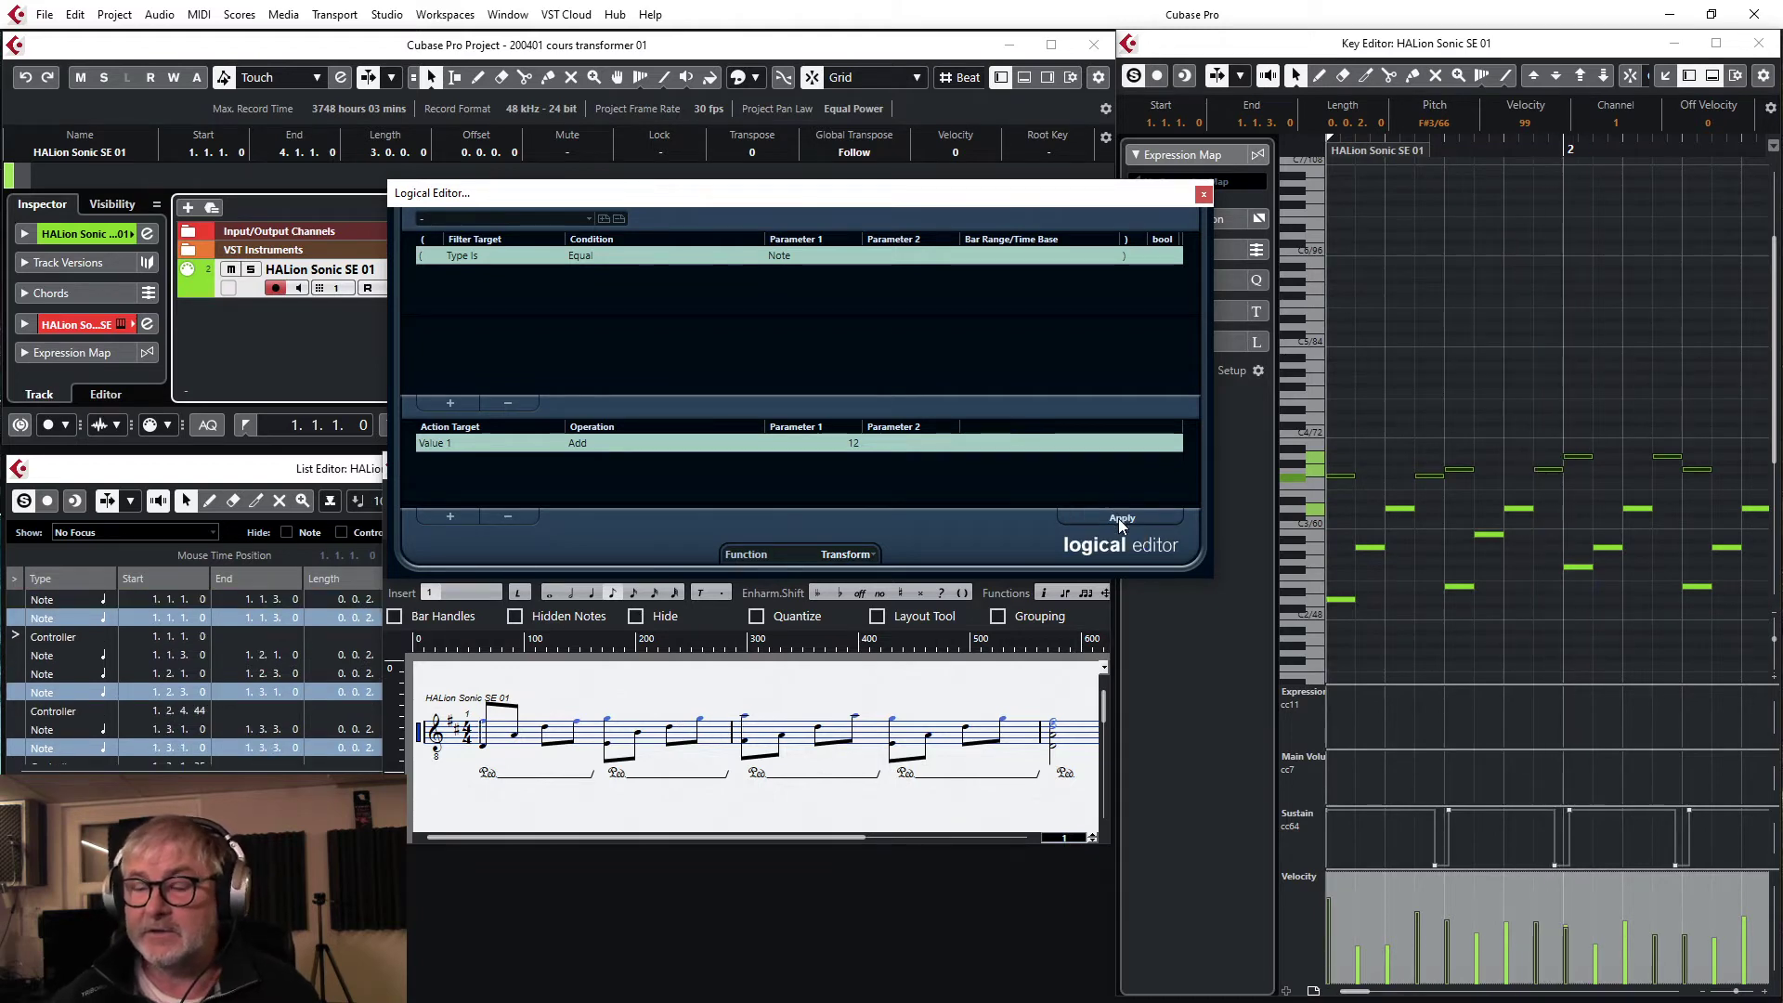
click(1118, 520)
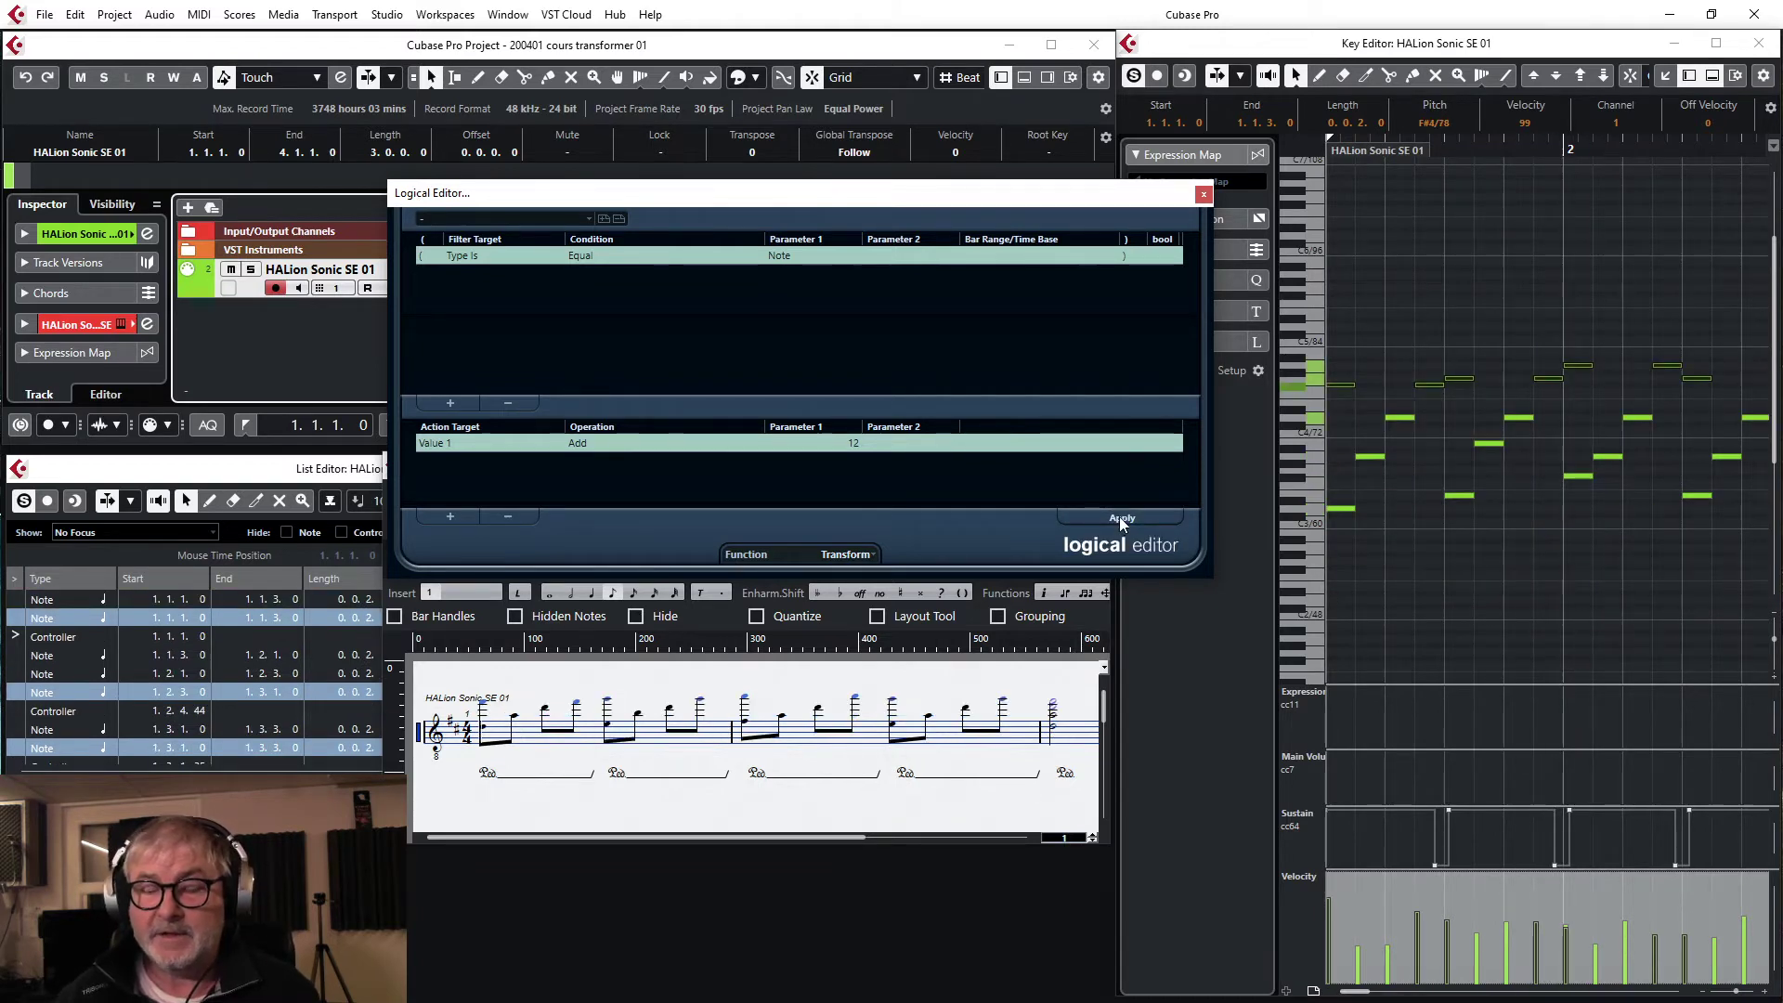
key(space)
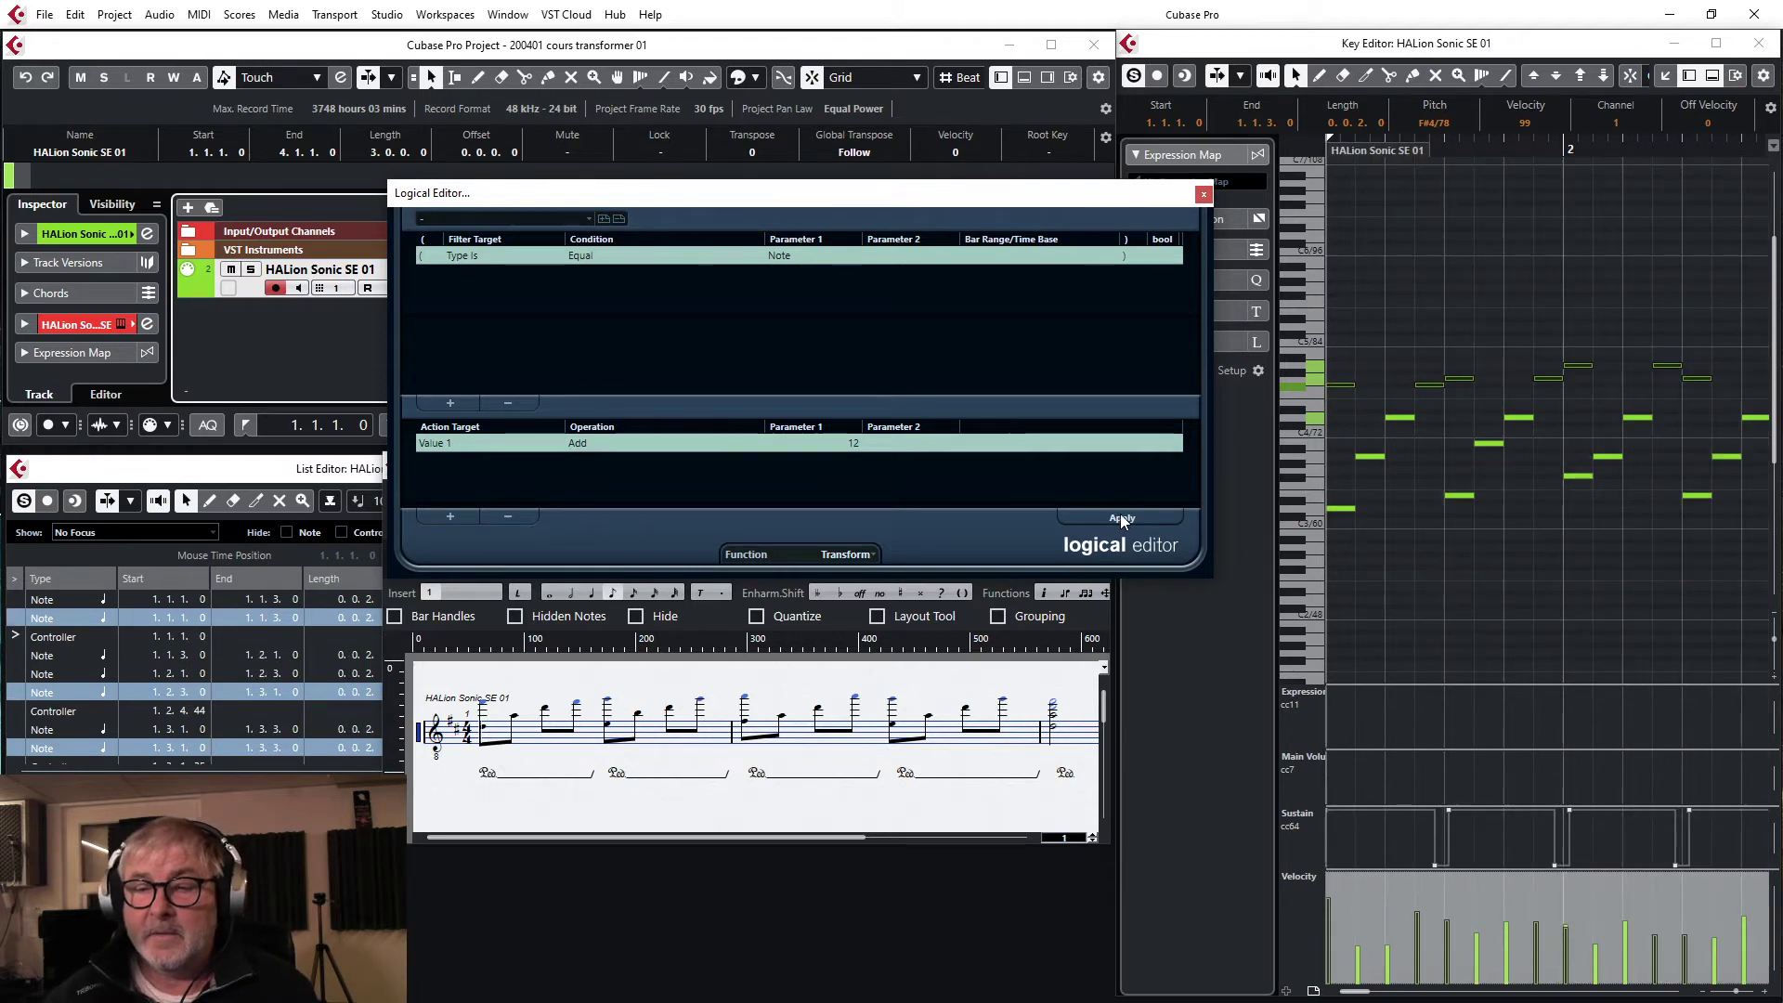
click(1120, 516)
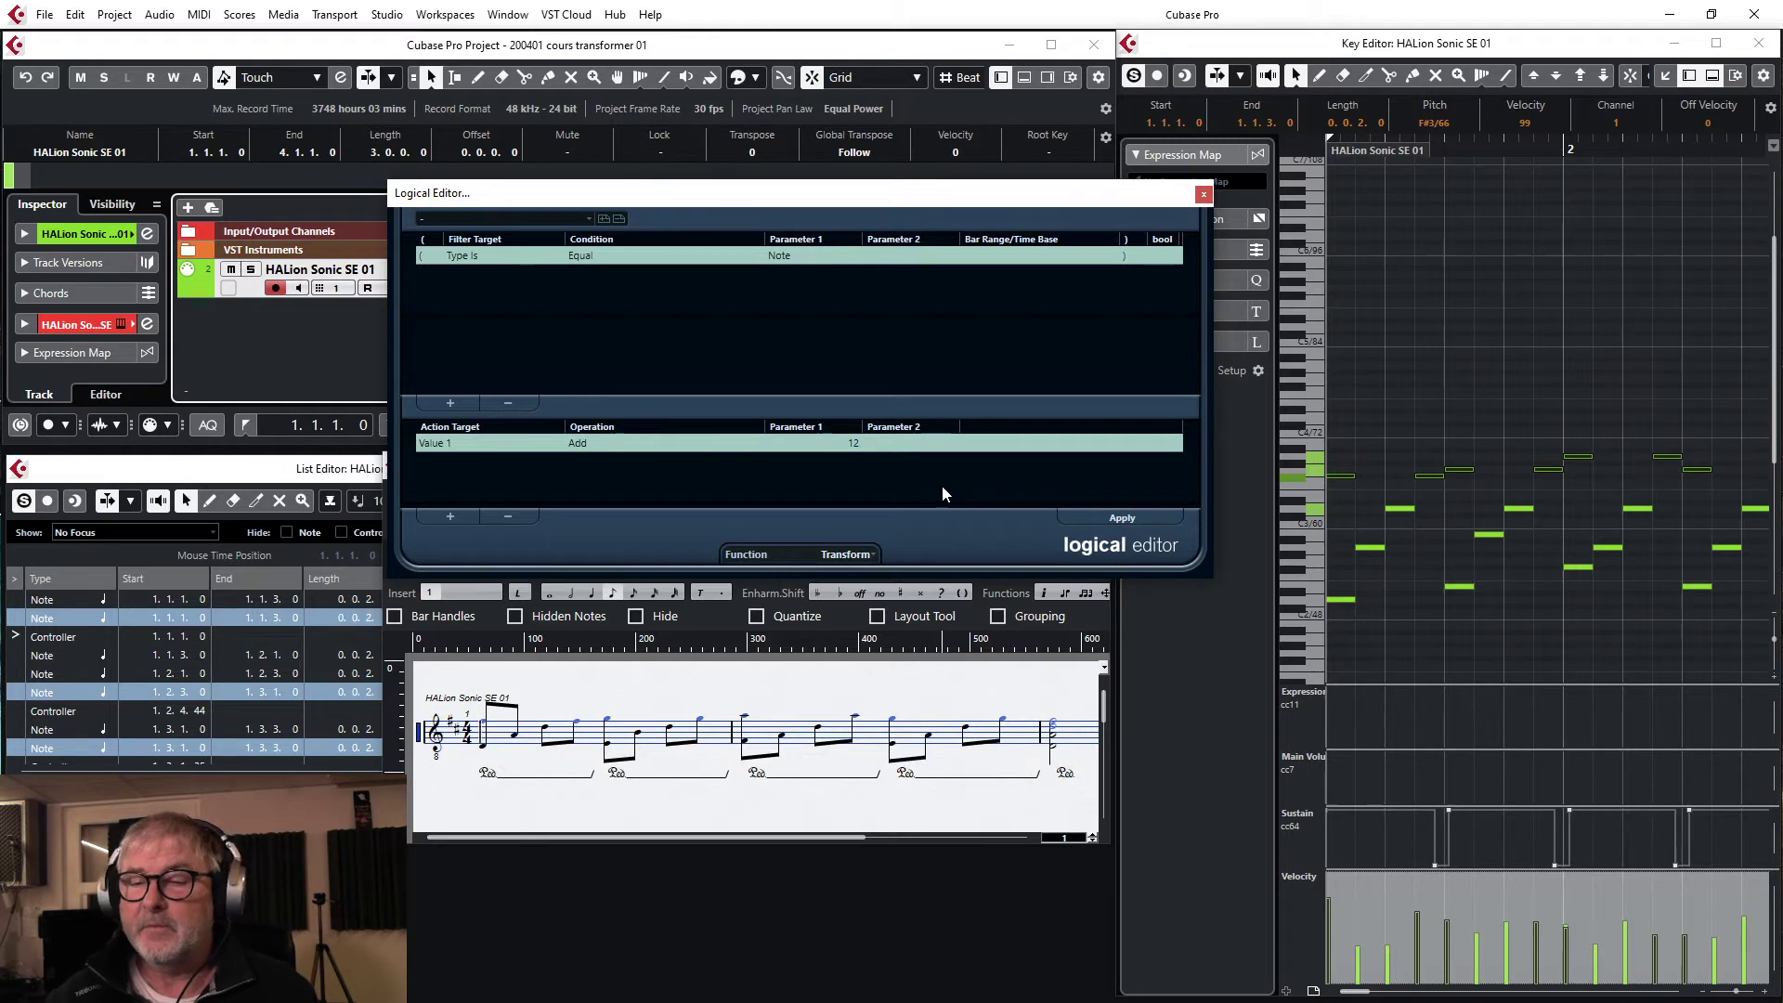
Save the Logical Editor settings as the preset "01 transp +12" and check for it among the MIDI logical presets
click(604, 223)
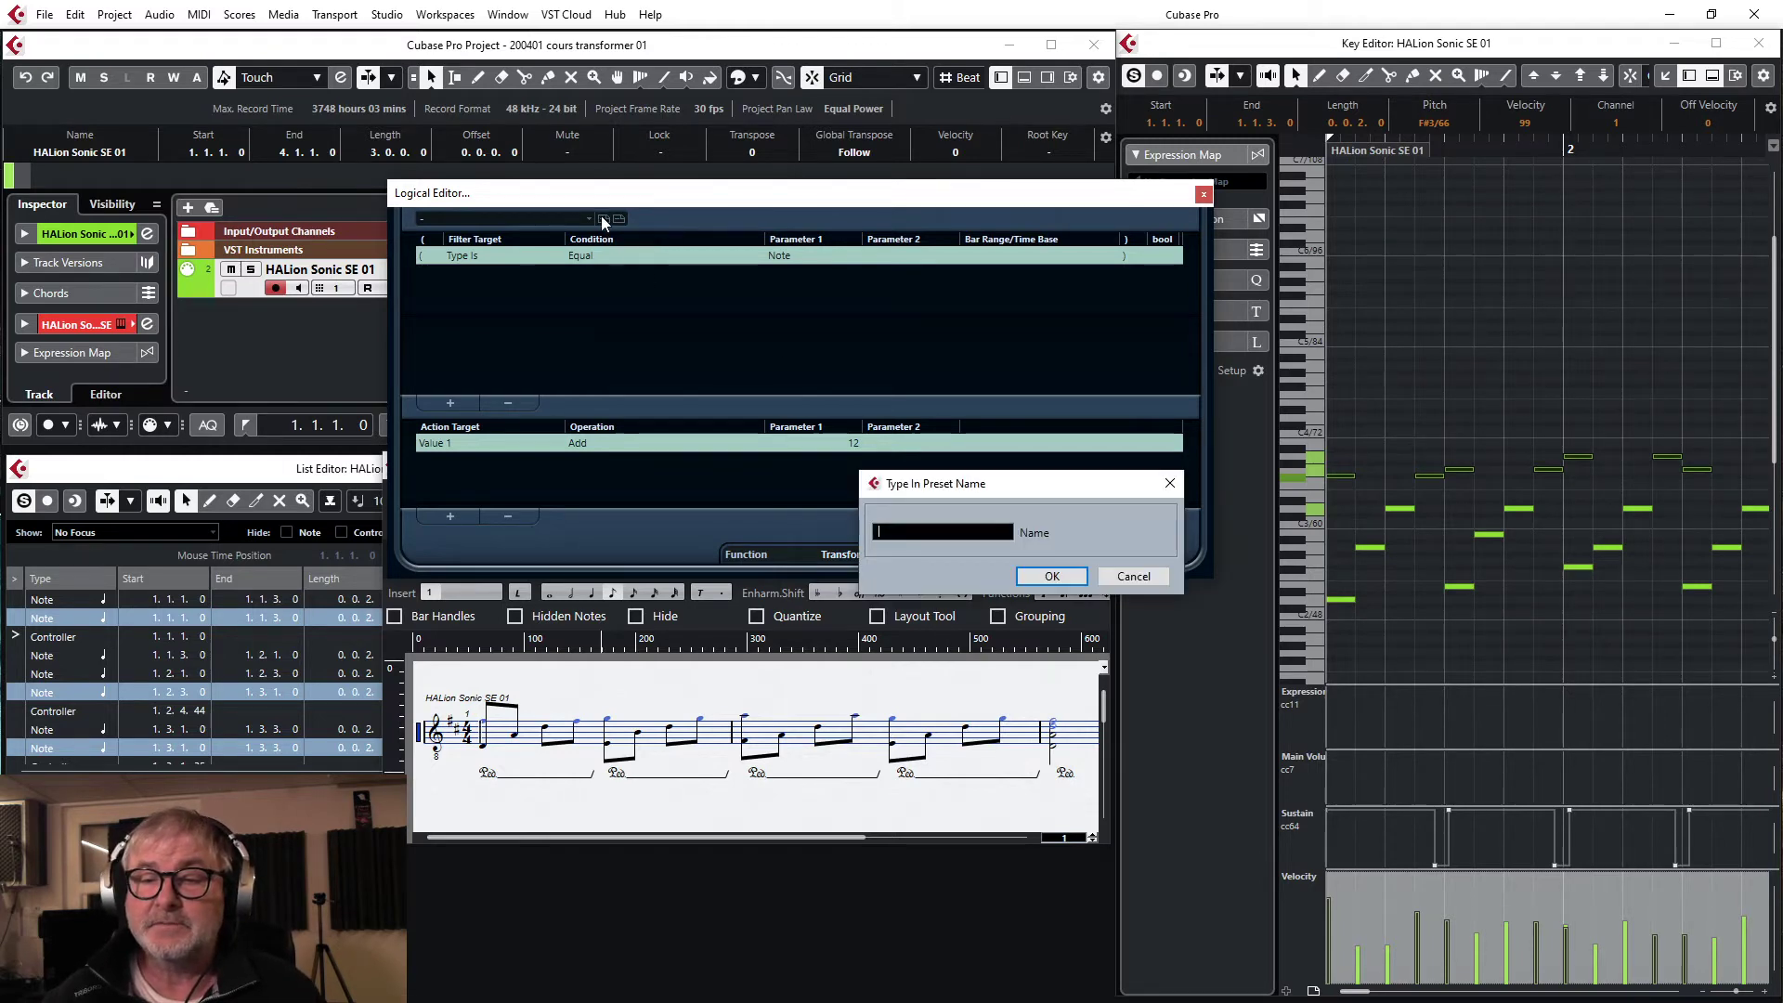
text(01)
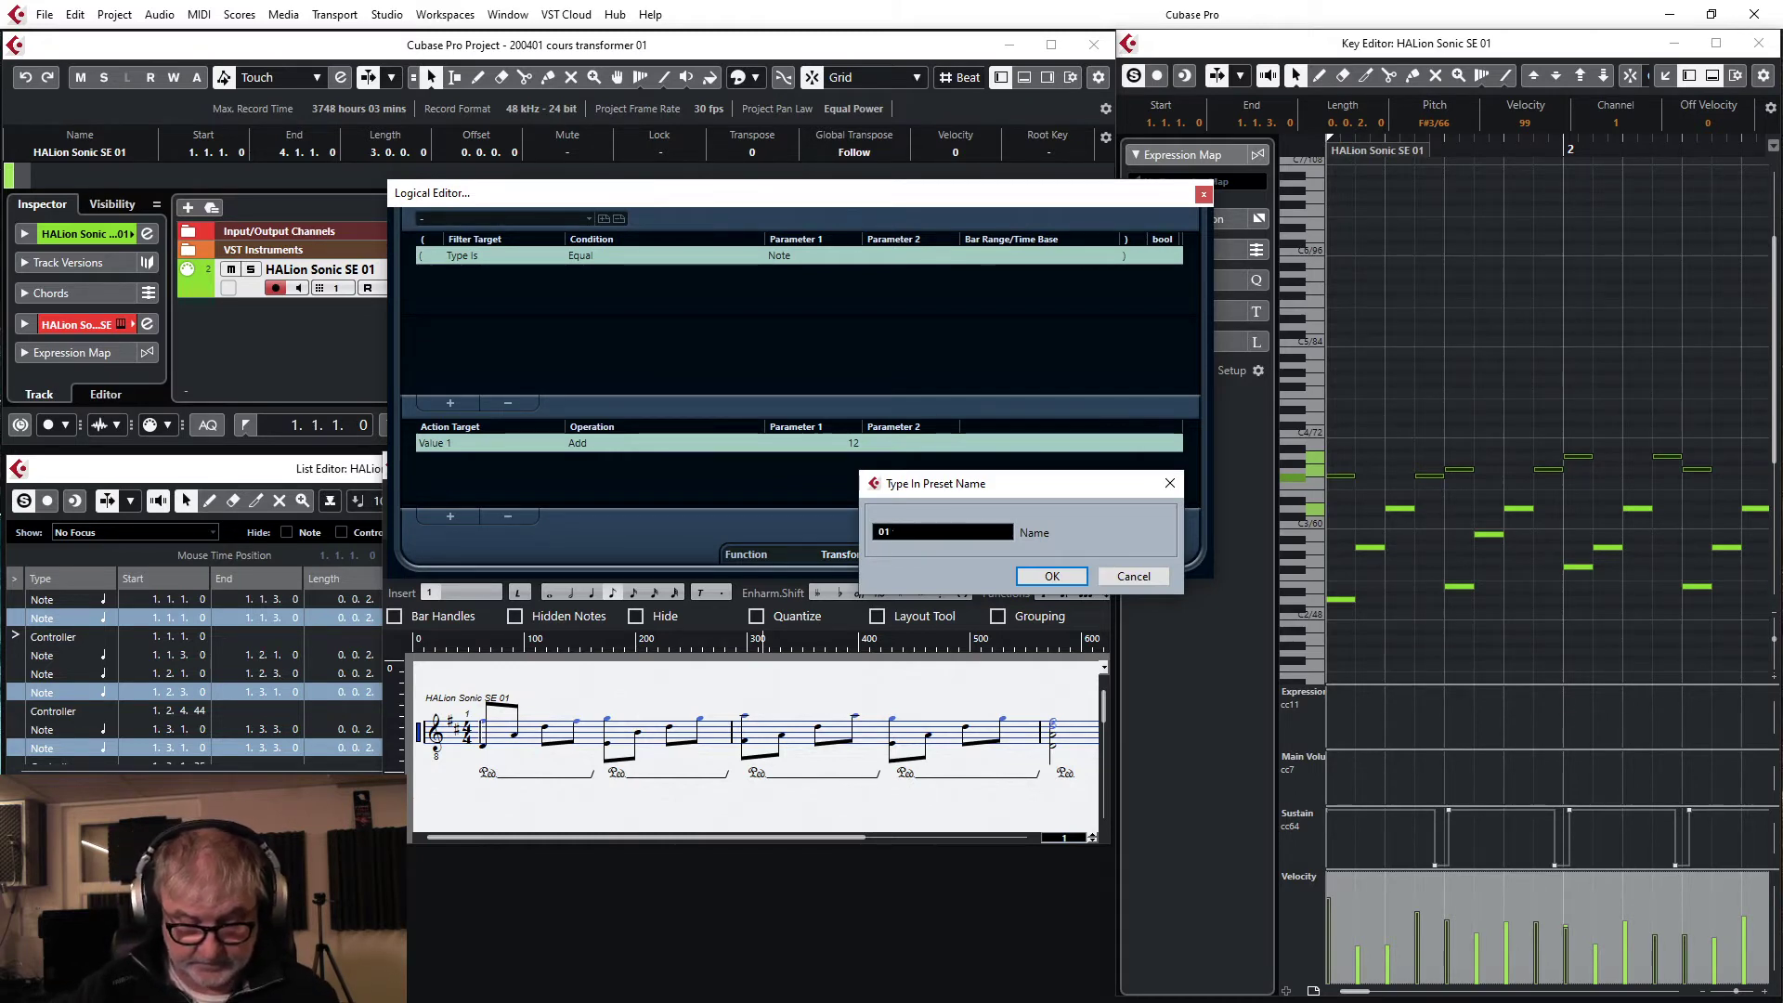
text( tra)
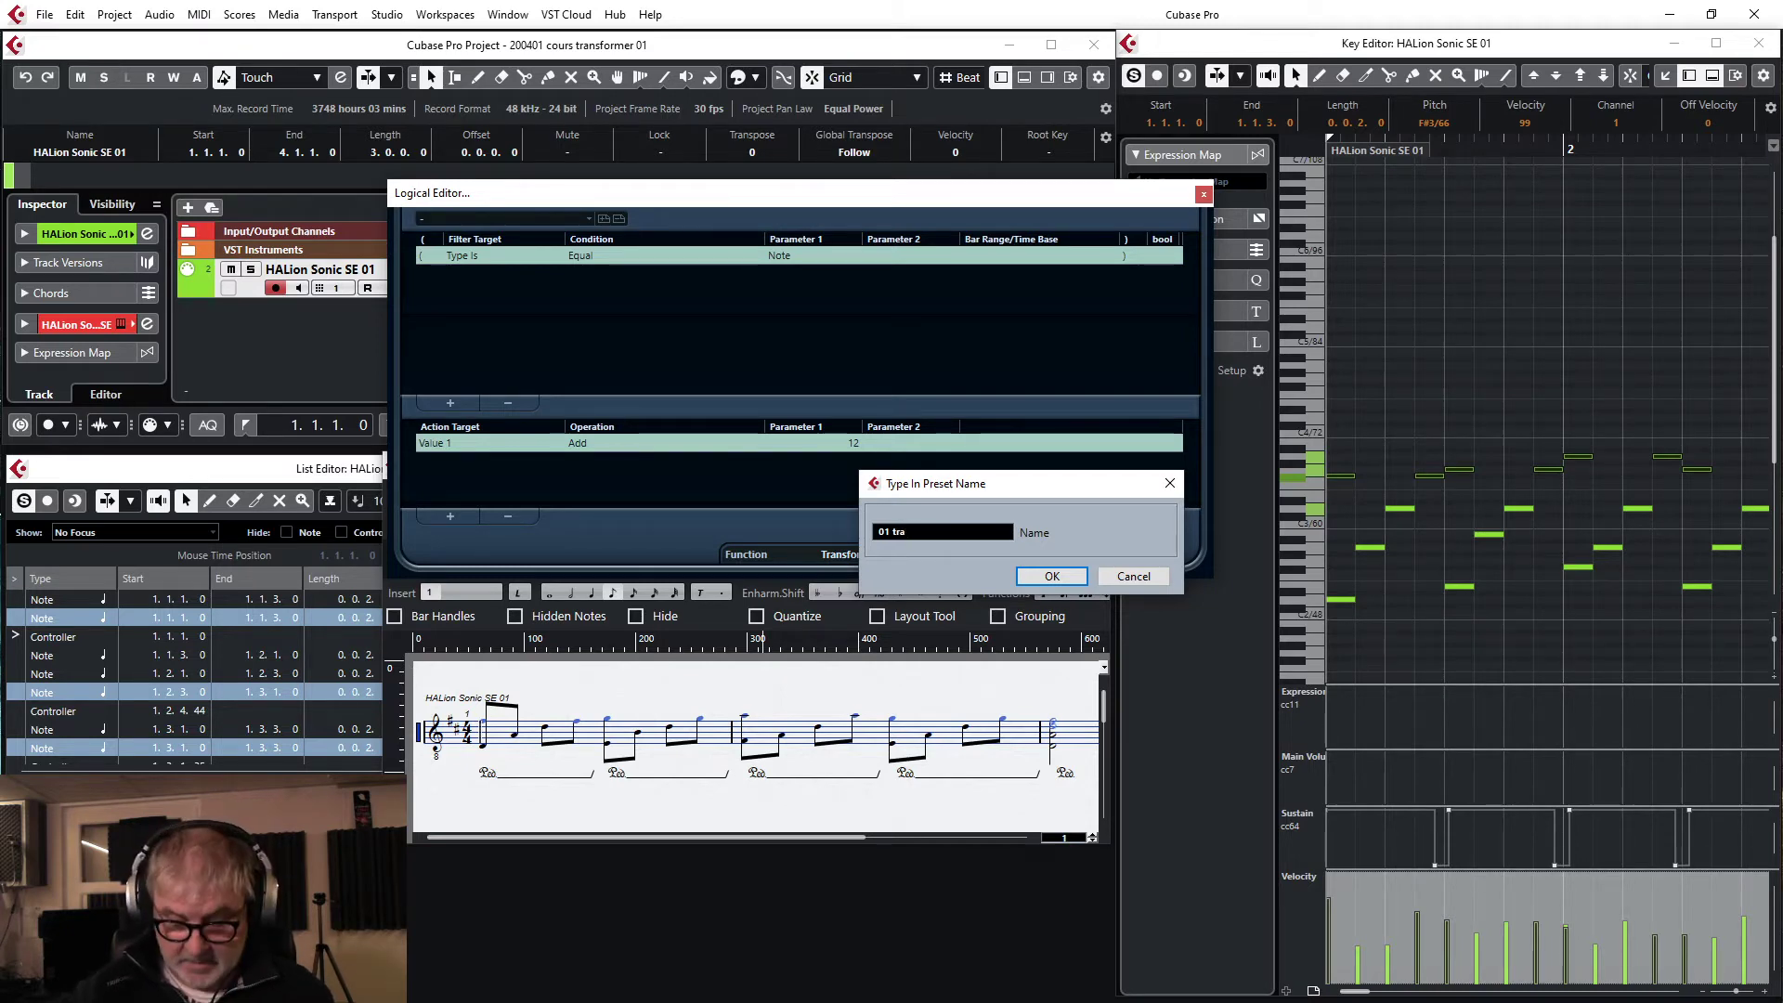
text(nsp)
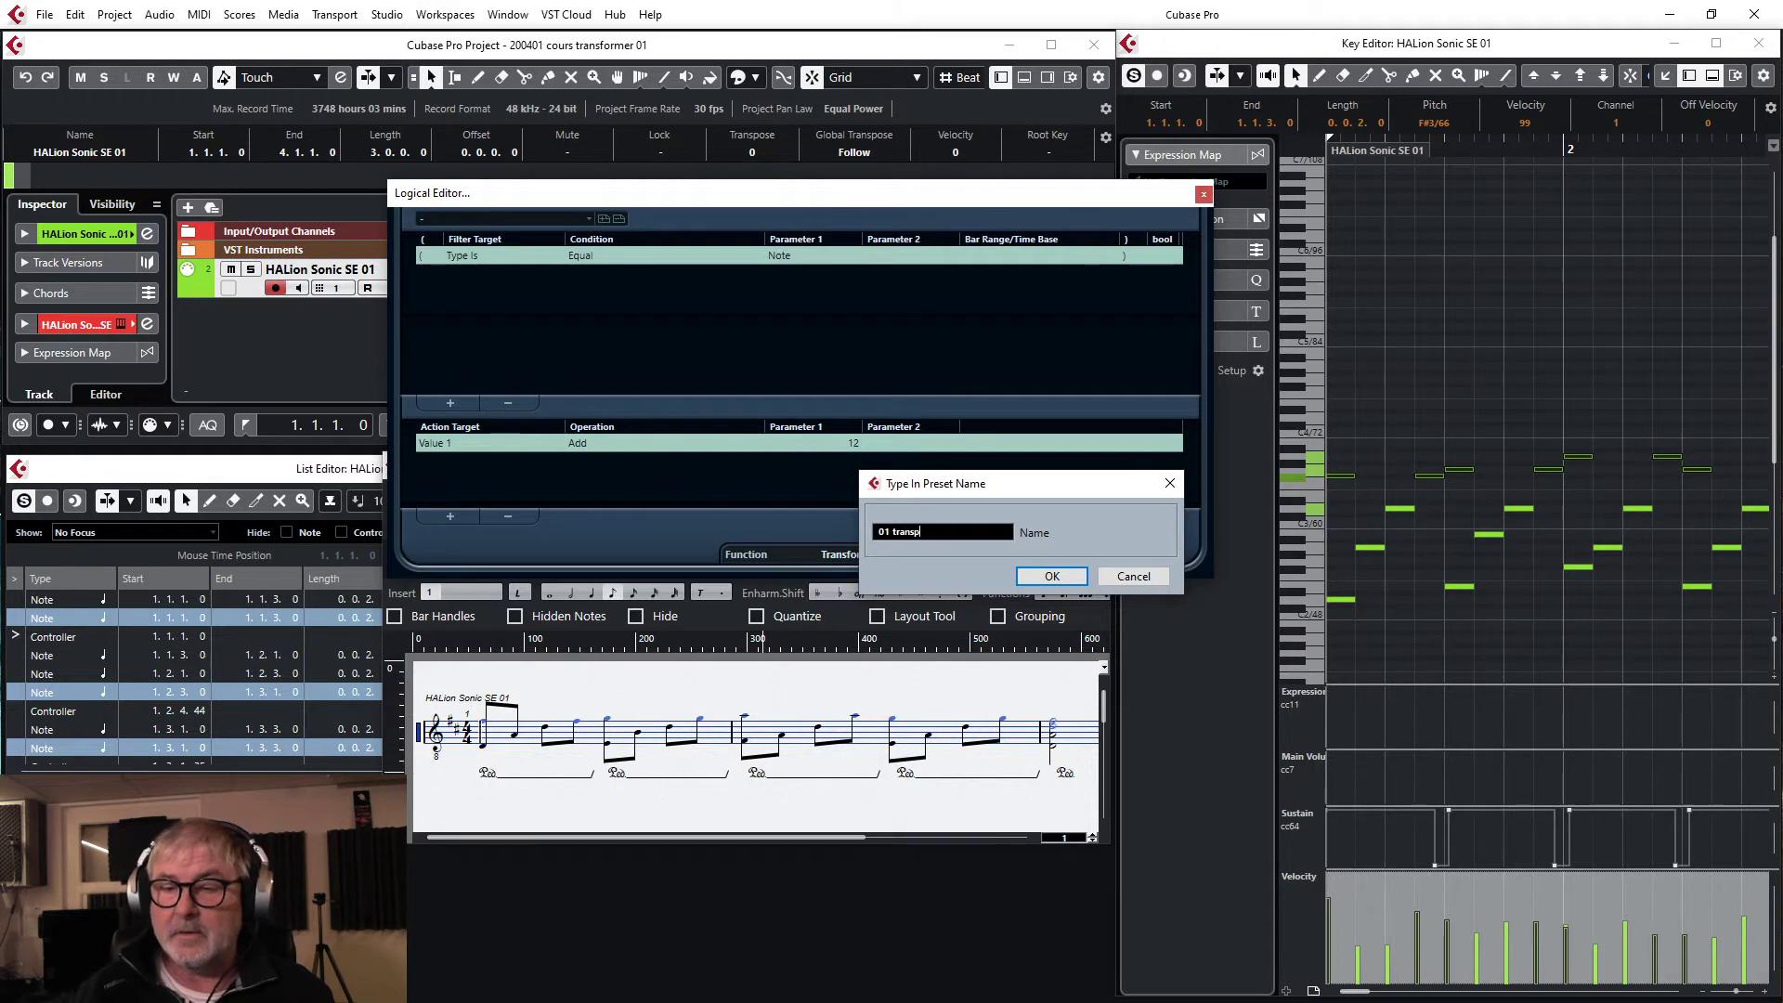
text(nsp +12)
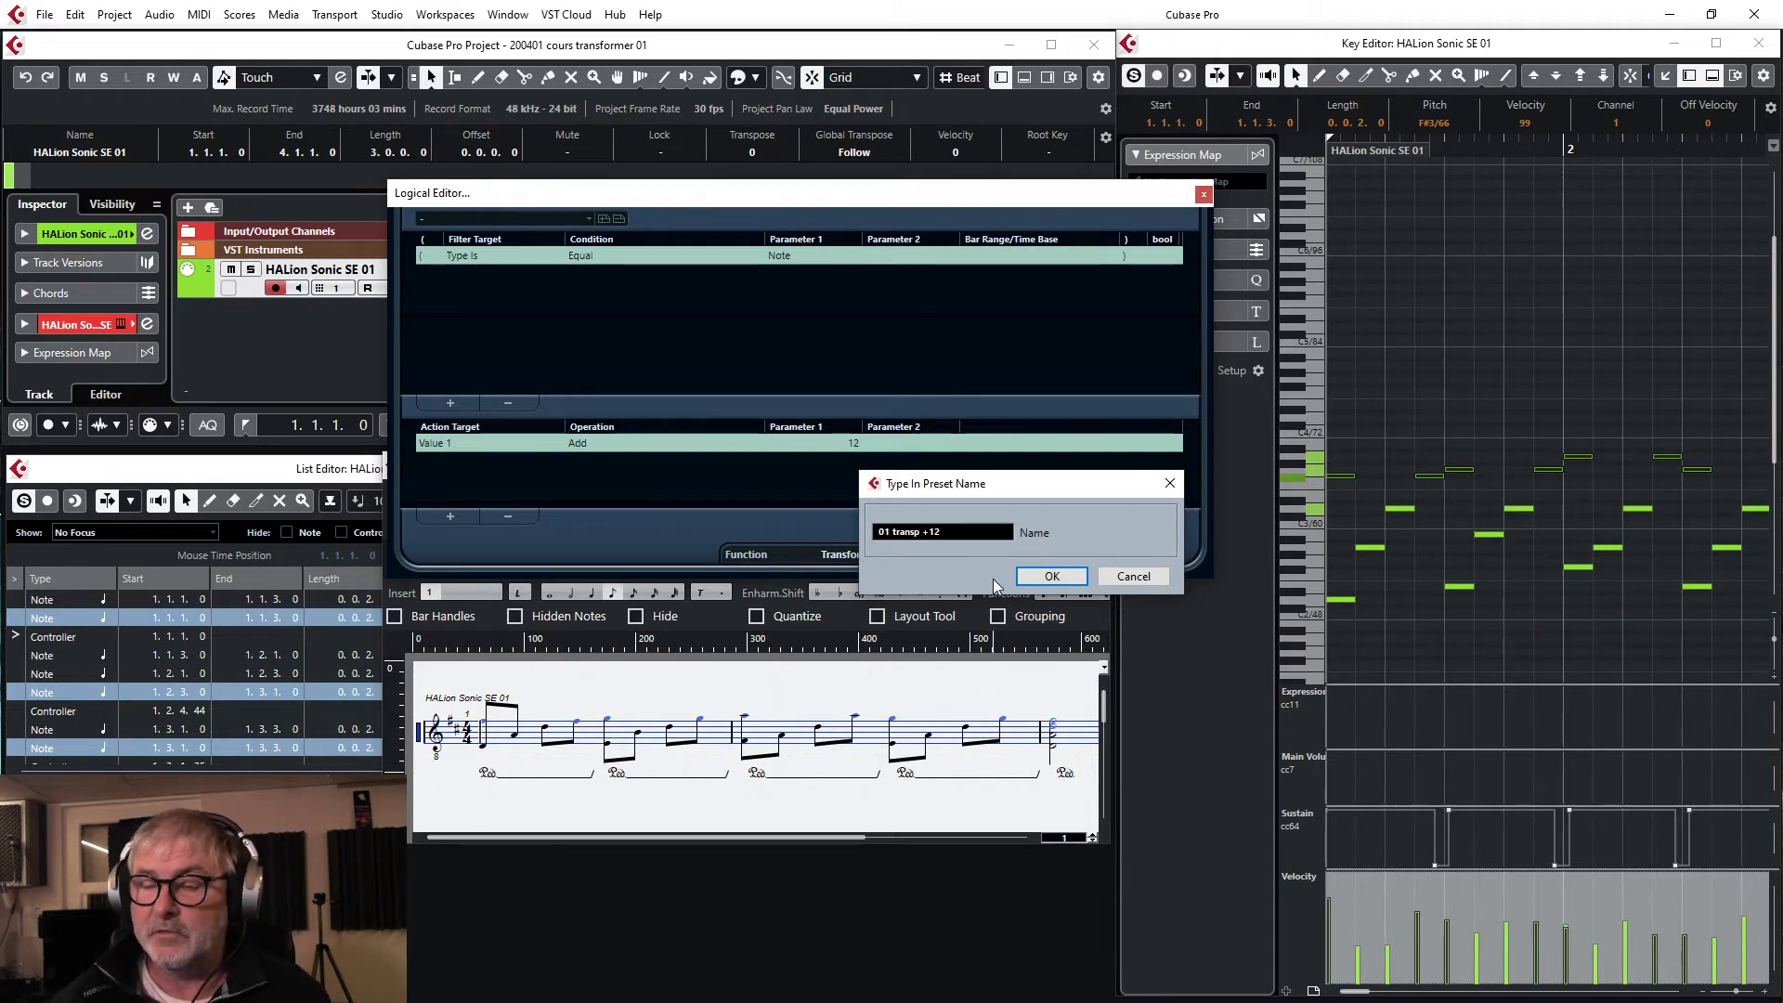
click(1024, 574)
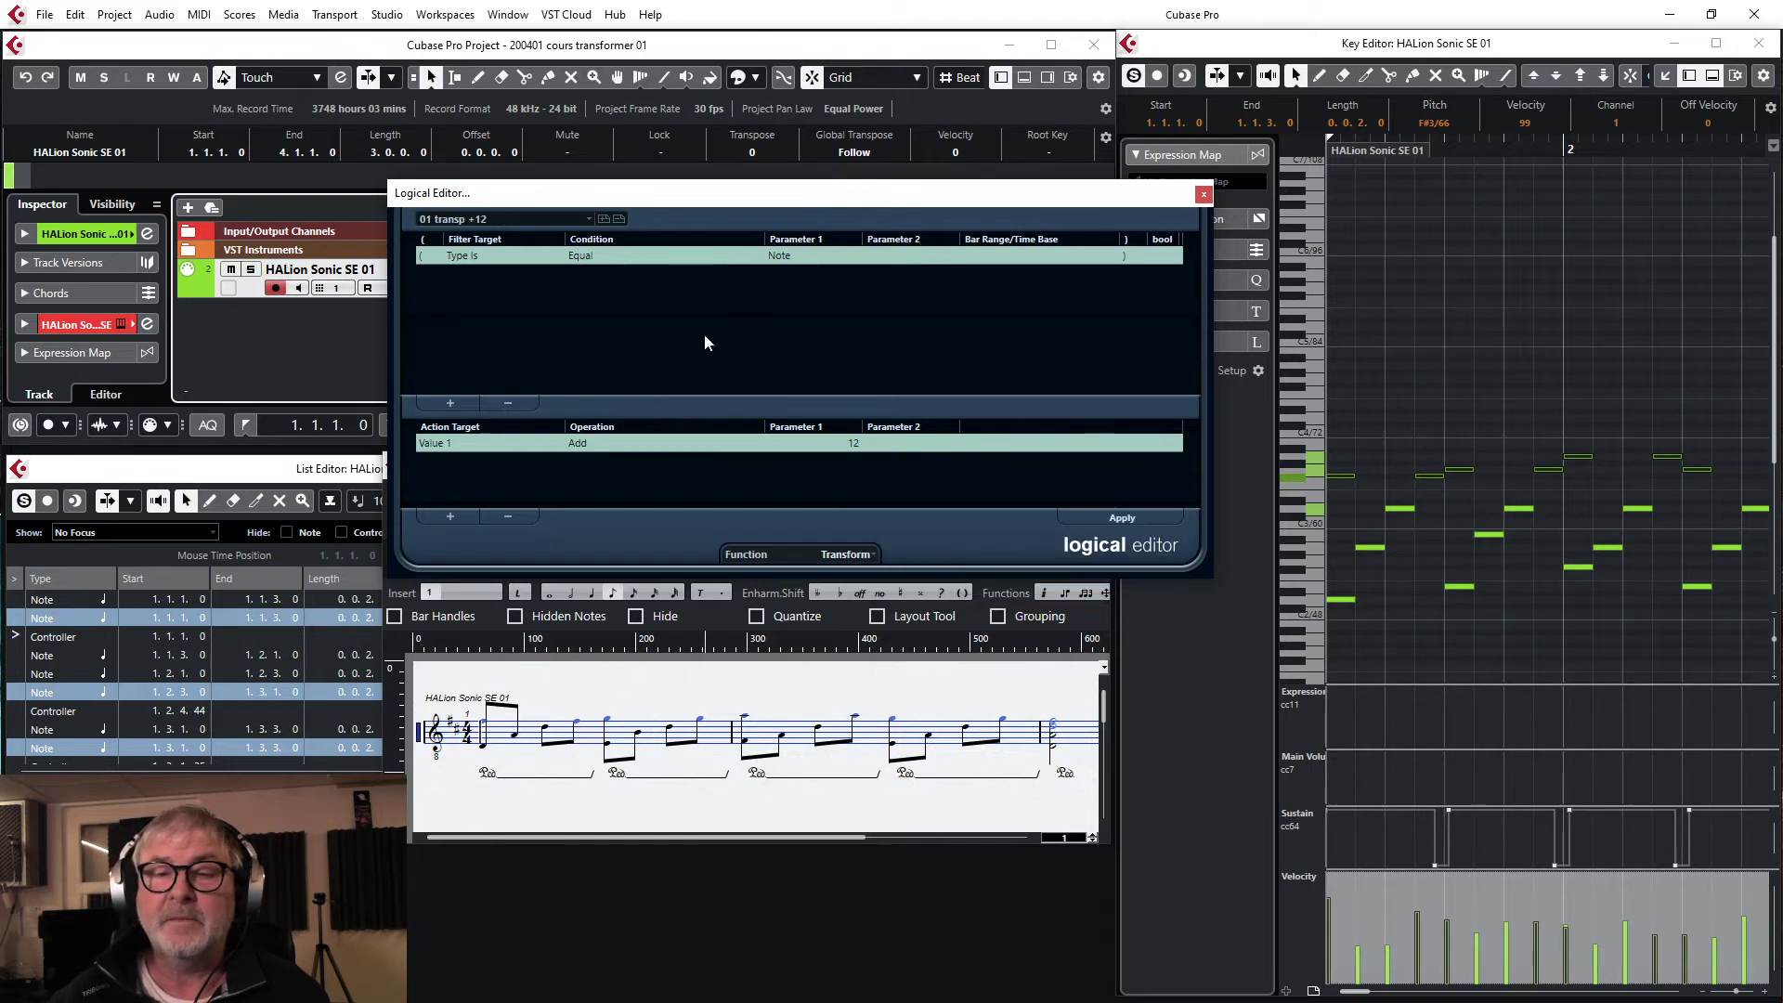
click(201, 15)
mouse_move(278, 357)
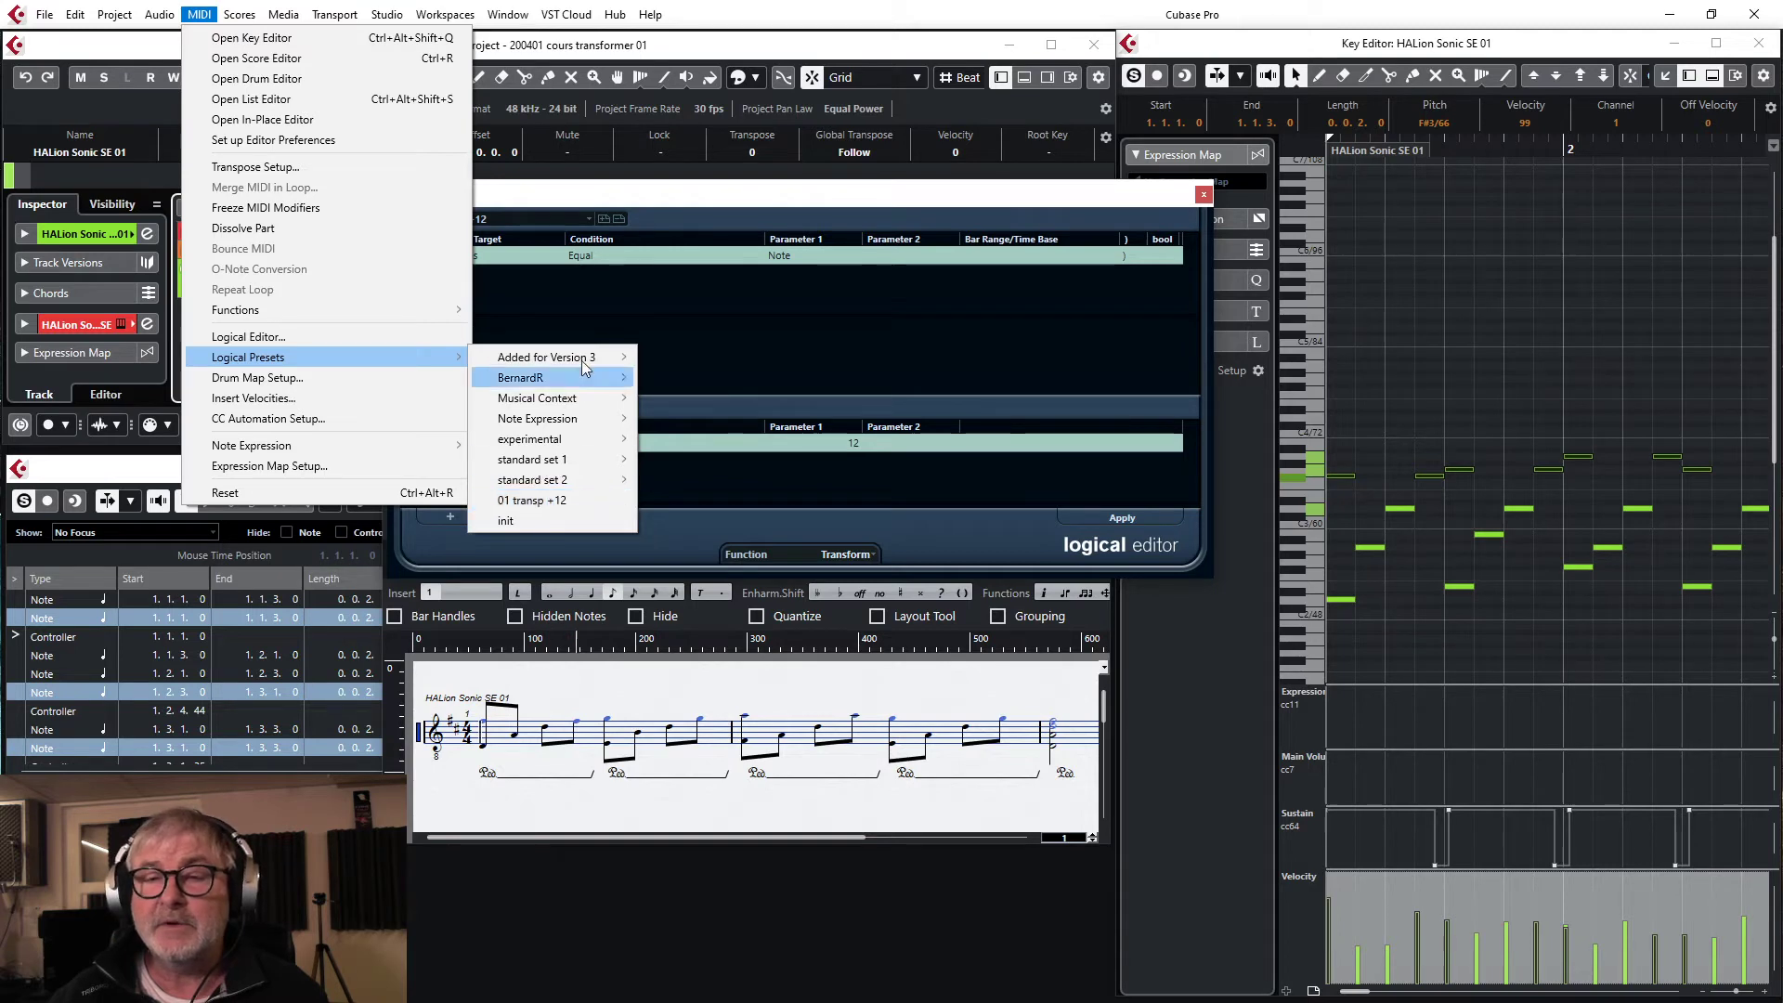
click(612, 198)
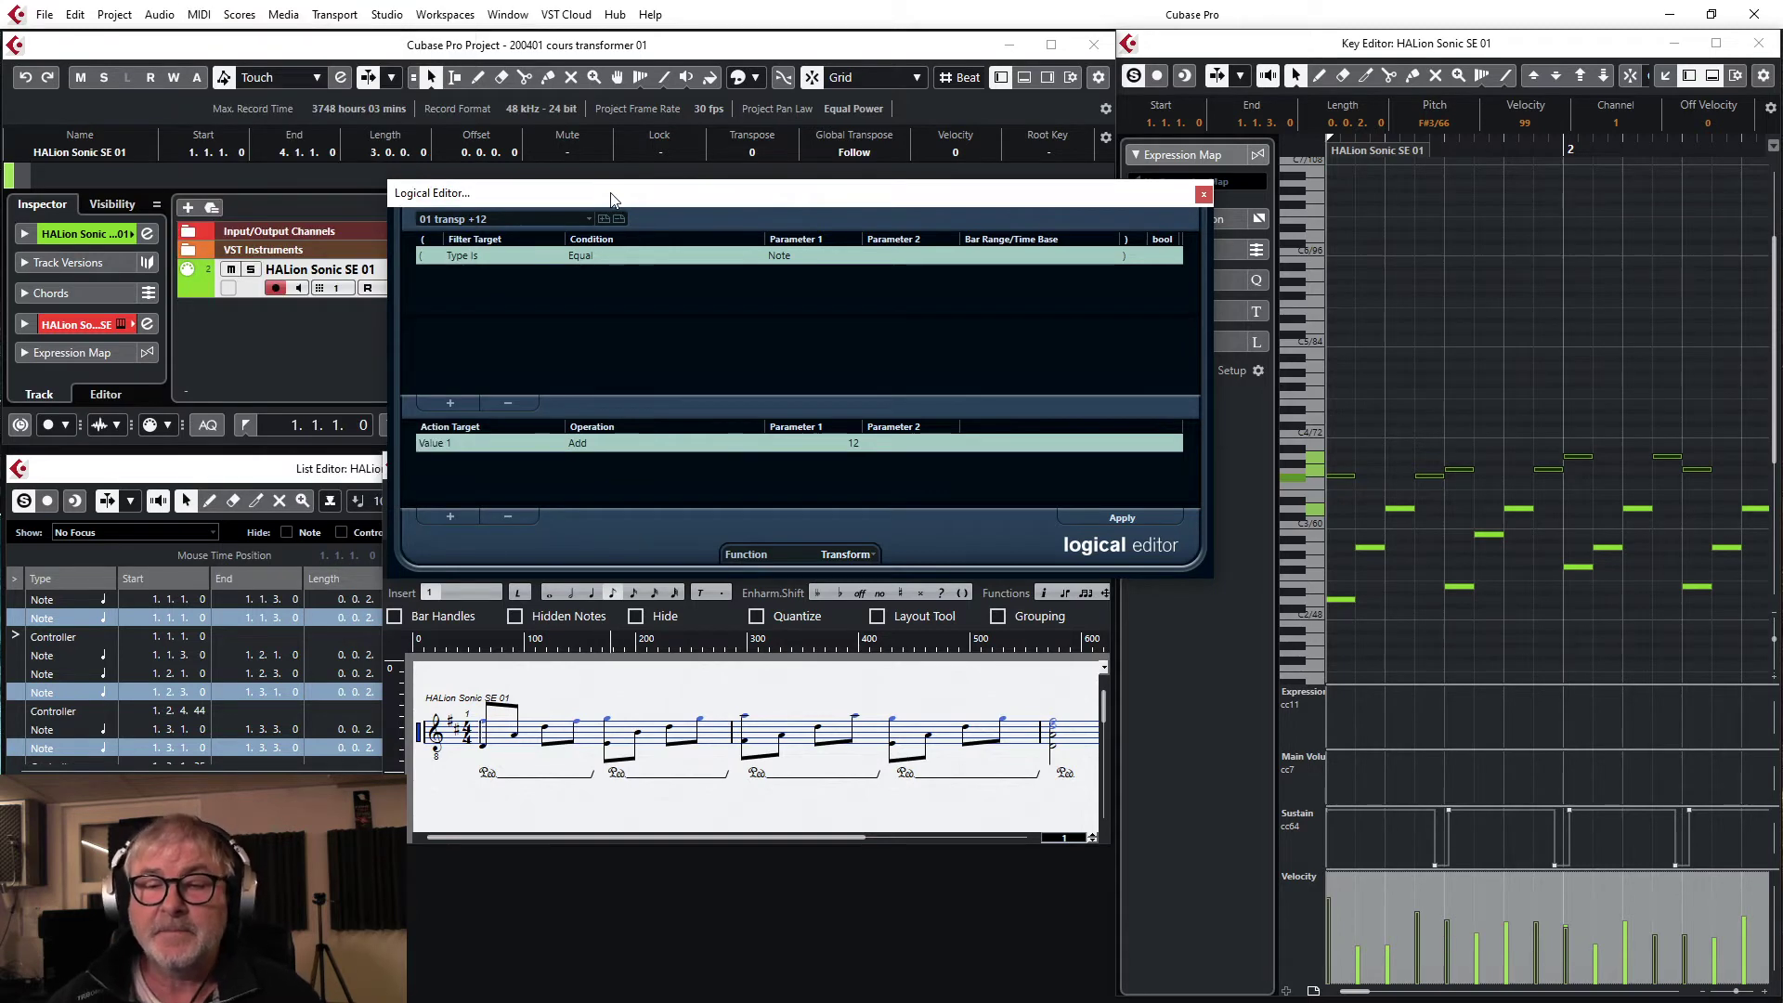
Change the Value 1 action to Subtract with Parameter 1 at 12, and apply it to the part's notes
click(578, 442)
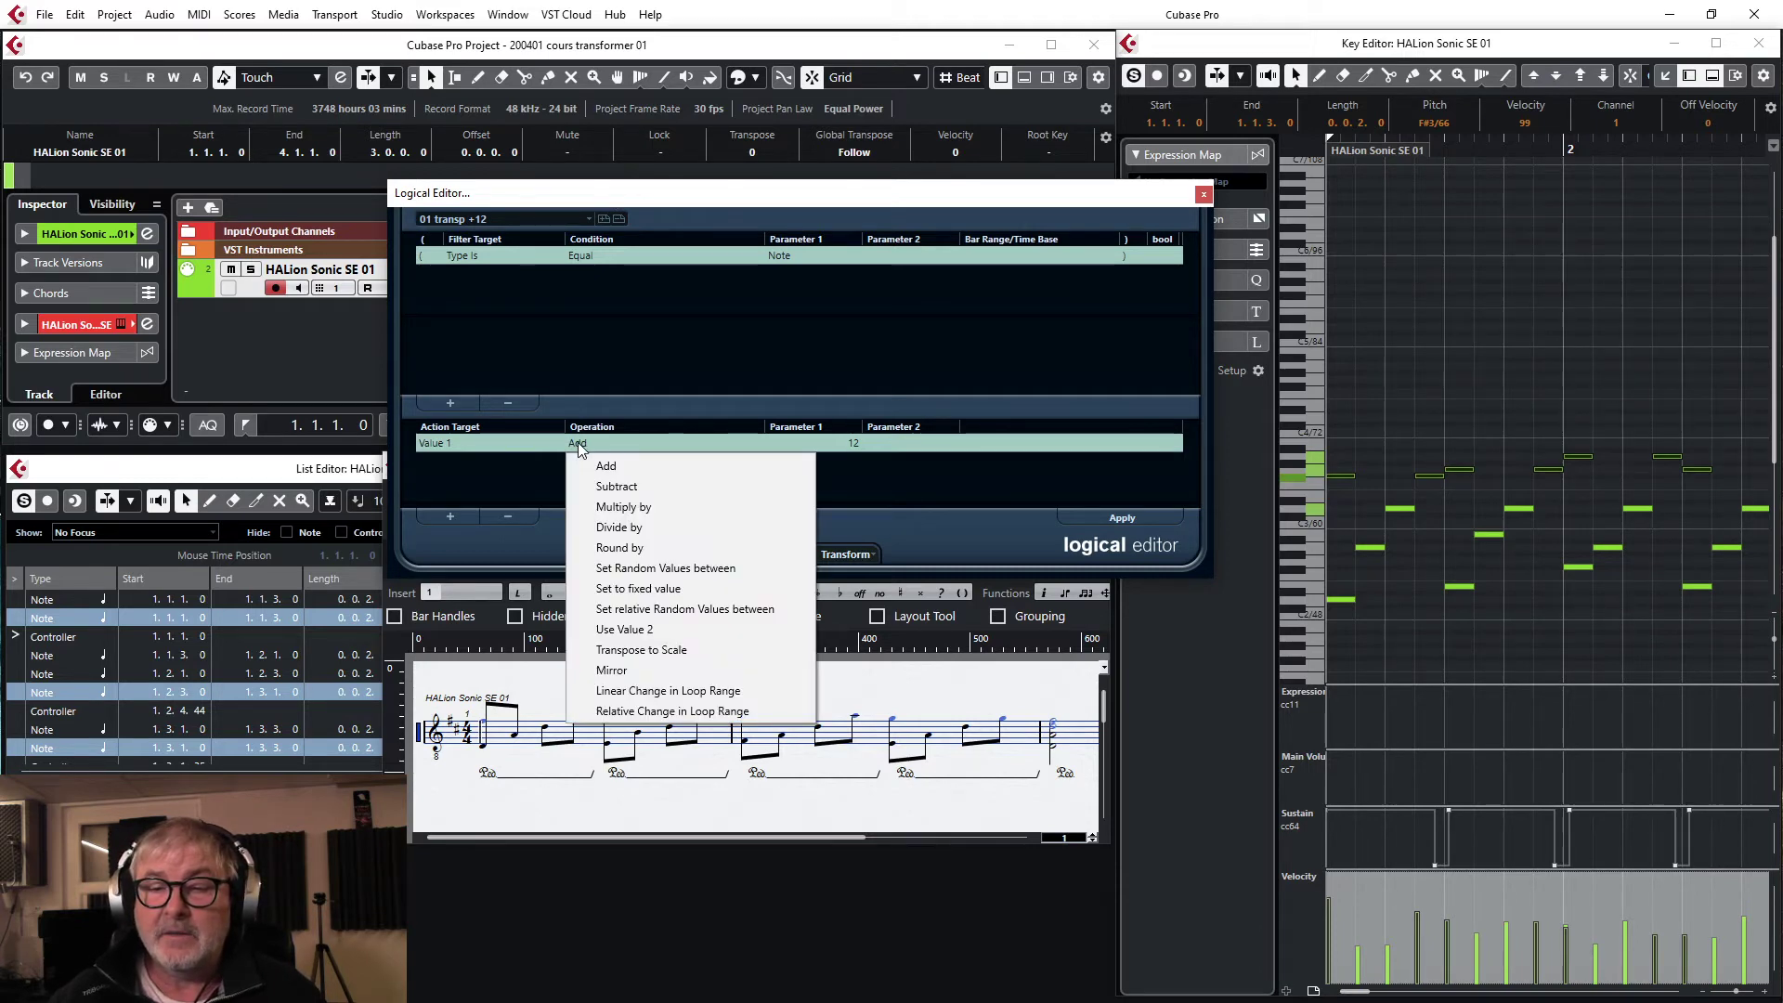
click(600, 488)
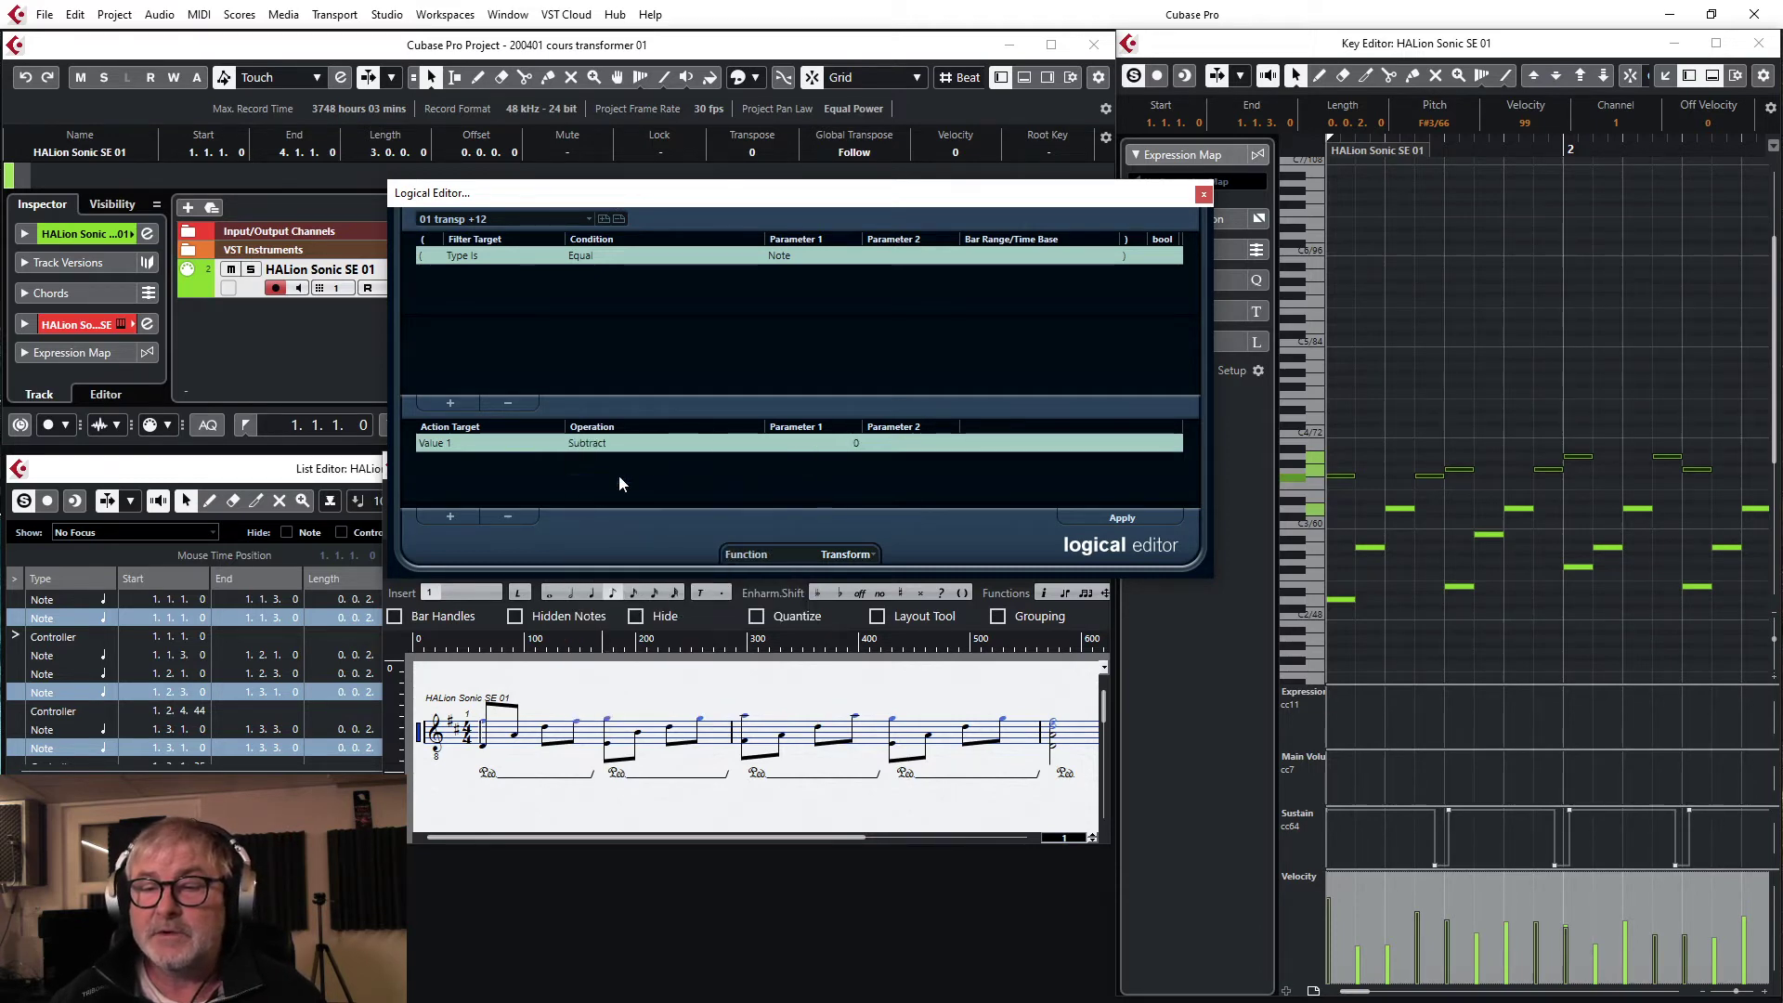
double_click(853, 443)
text(12)
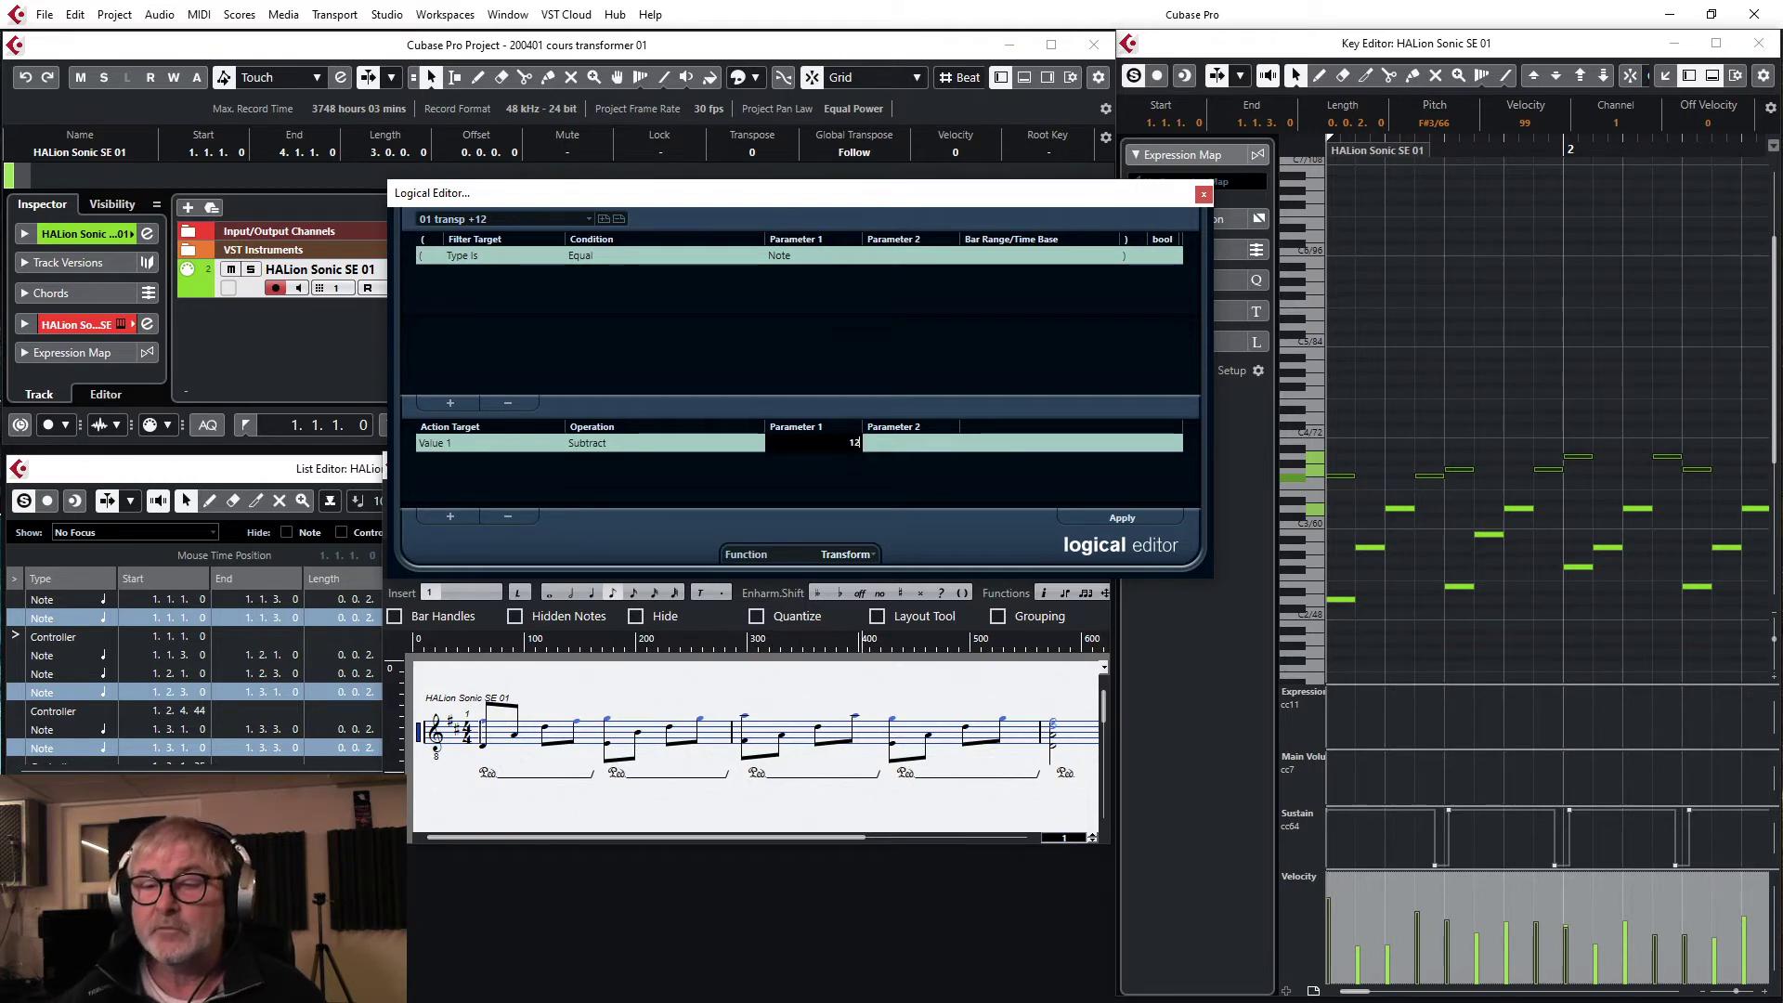
click(870, 491)
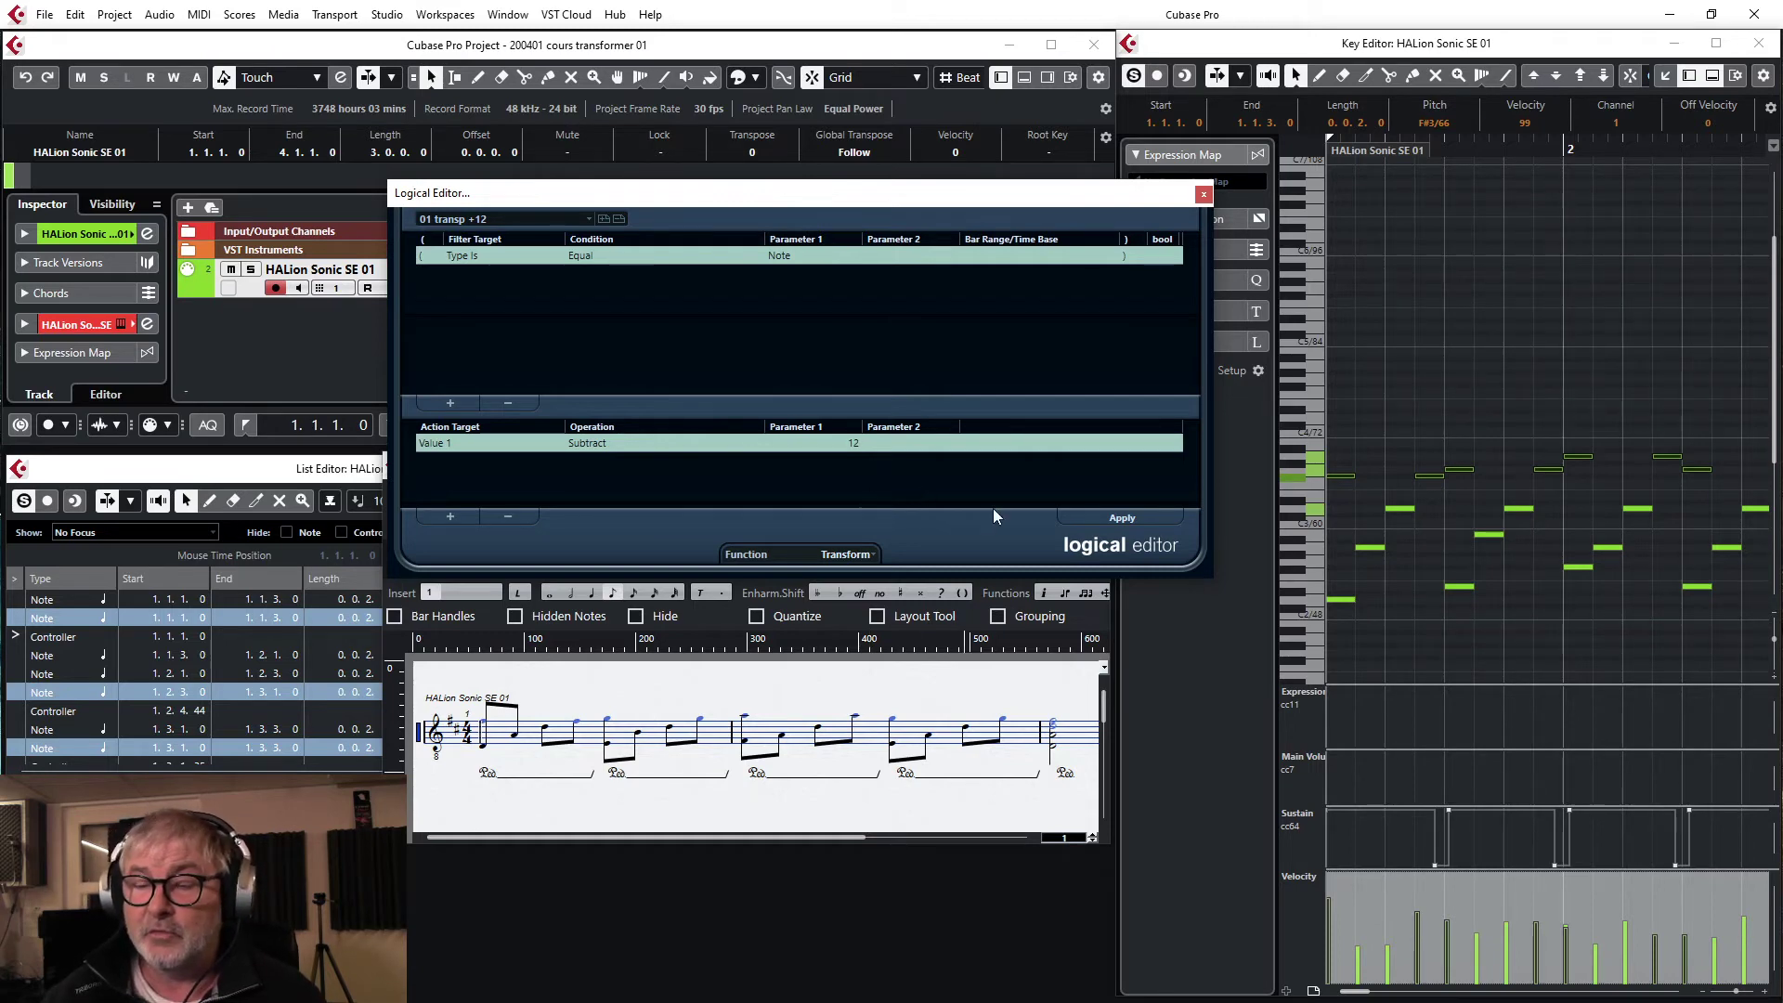
click(1093, 520)
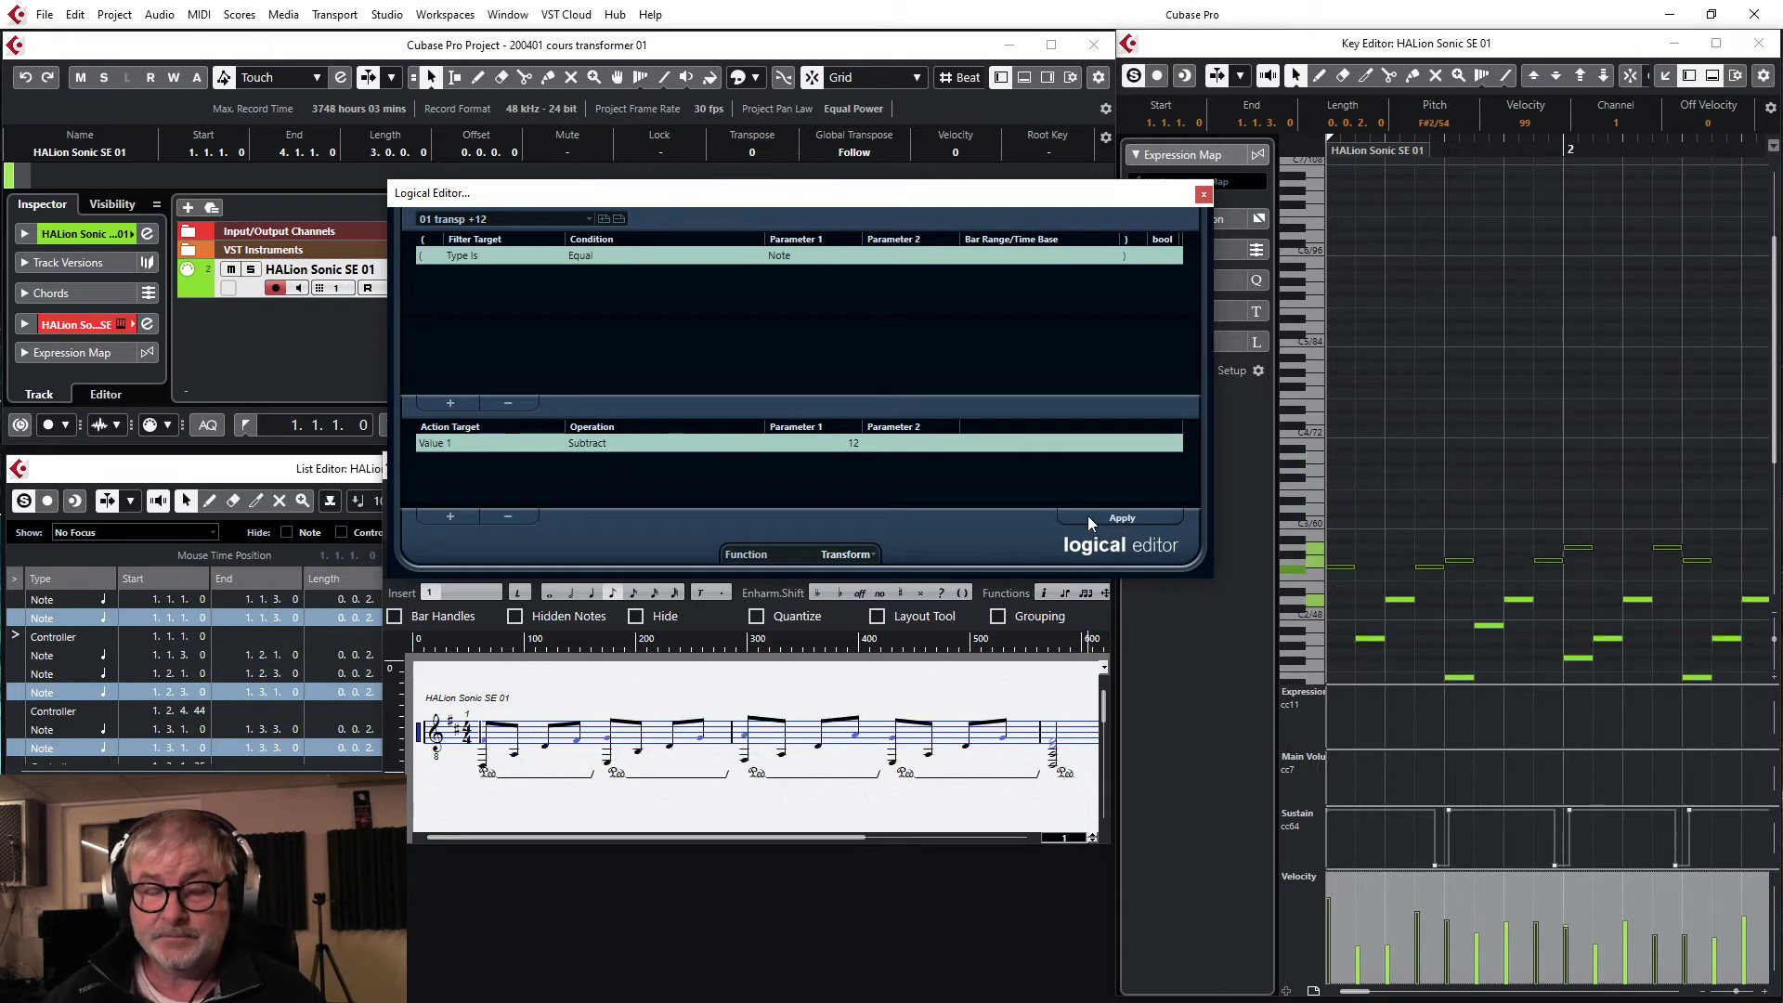
Play back the lowered part, then save the Subtract 12 settings as the preset "01 transp -12" and check for it among the MIDI logical presets
key(space)
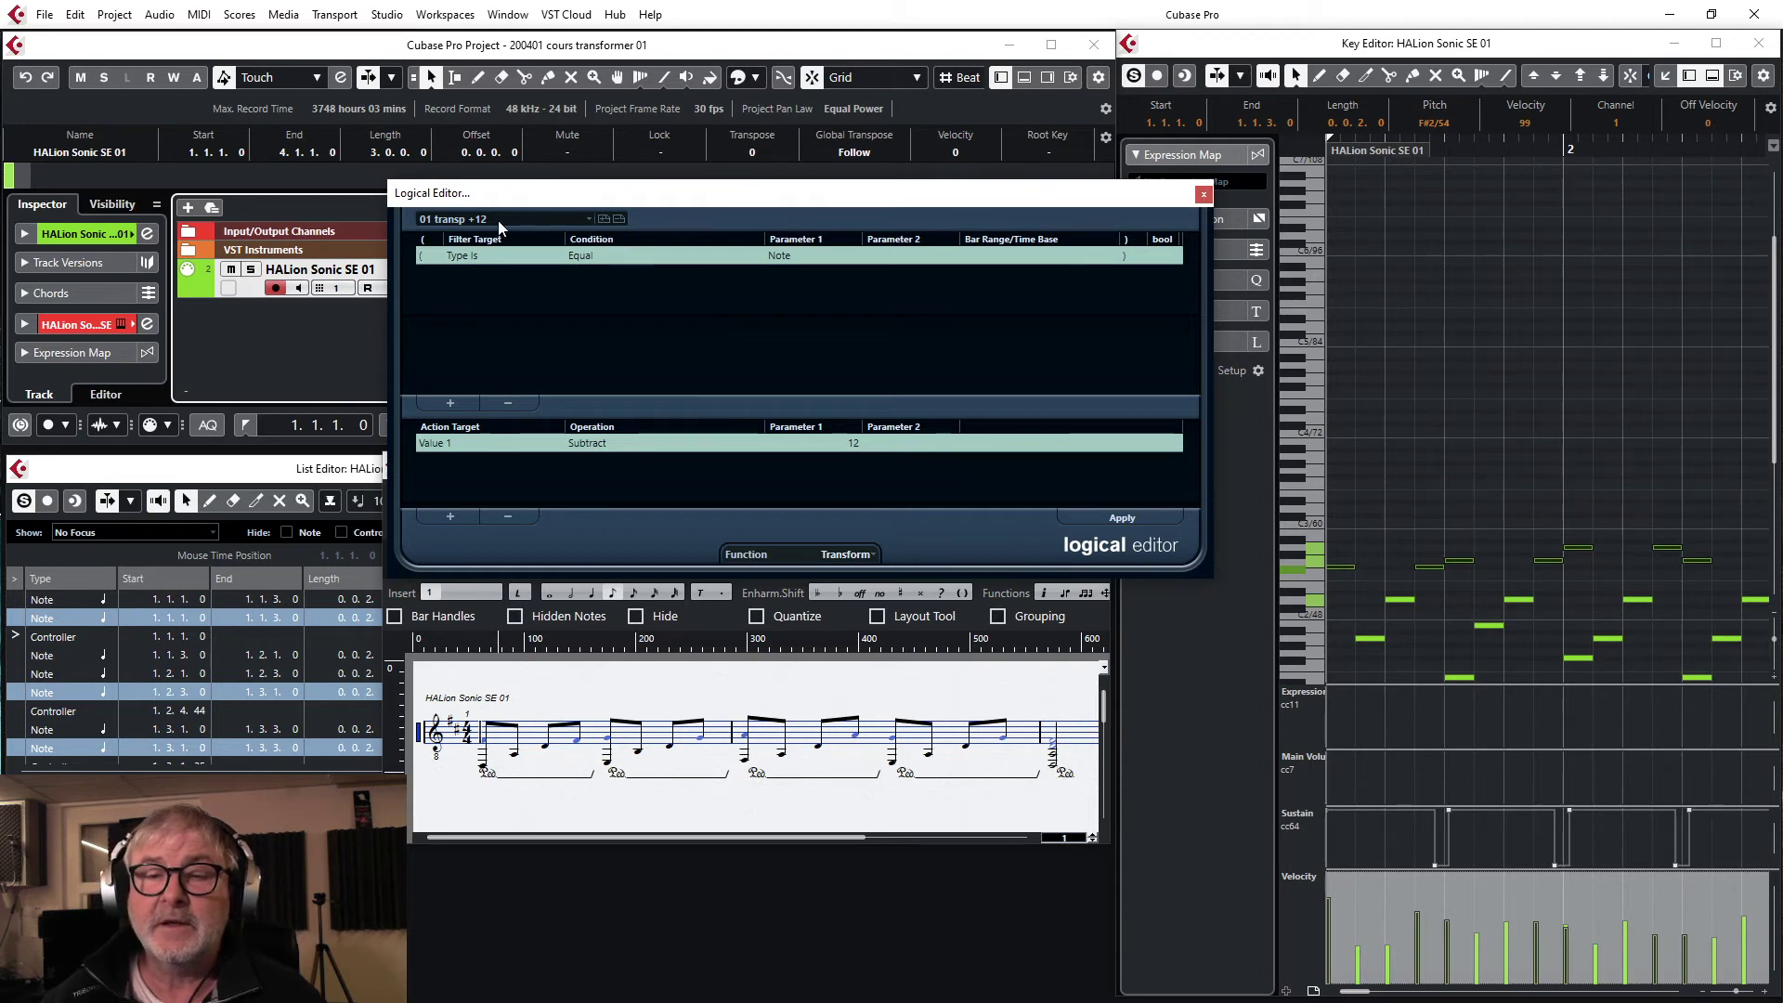
click(603, 219)
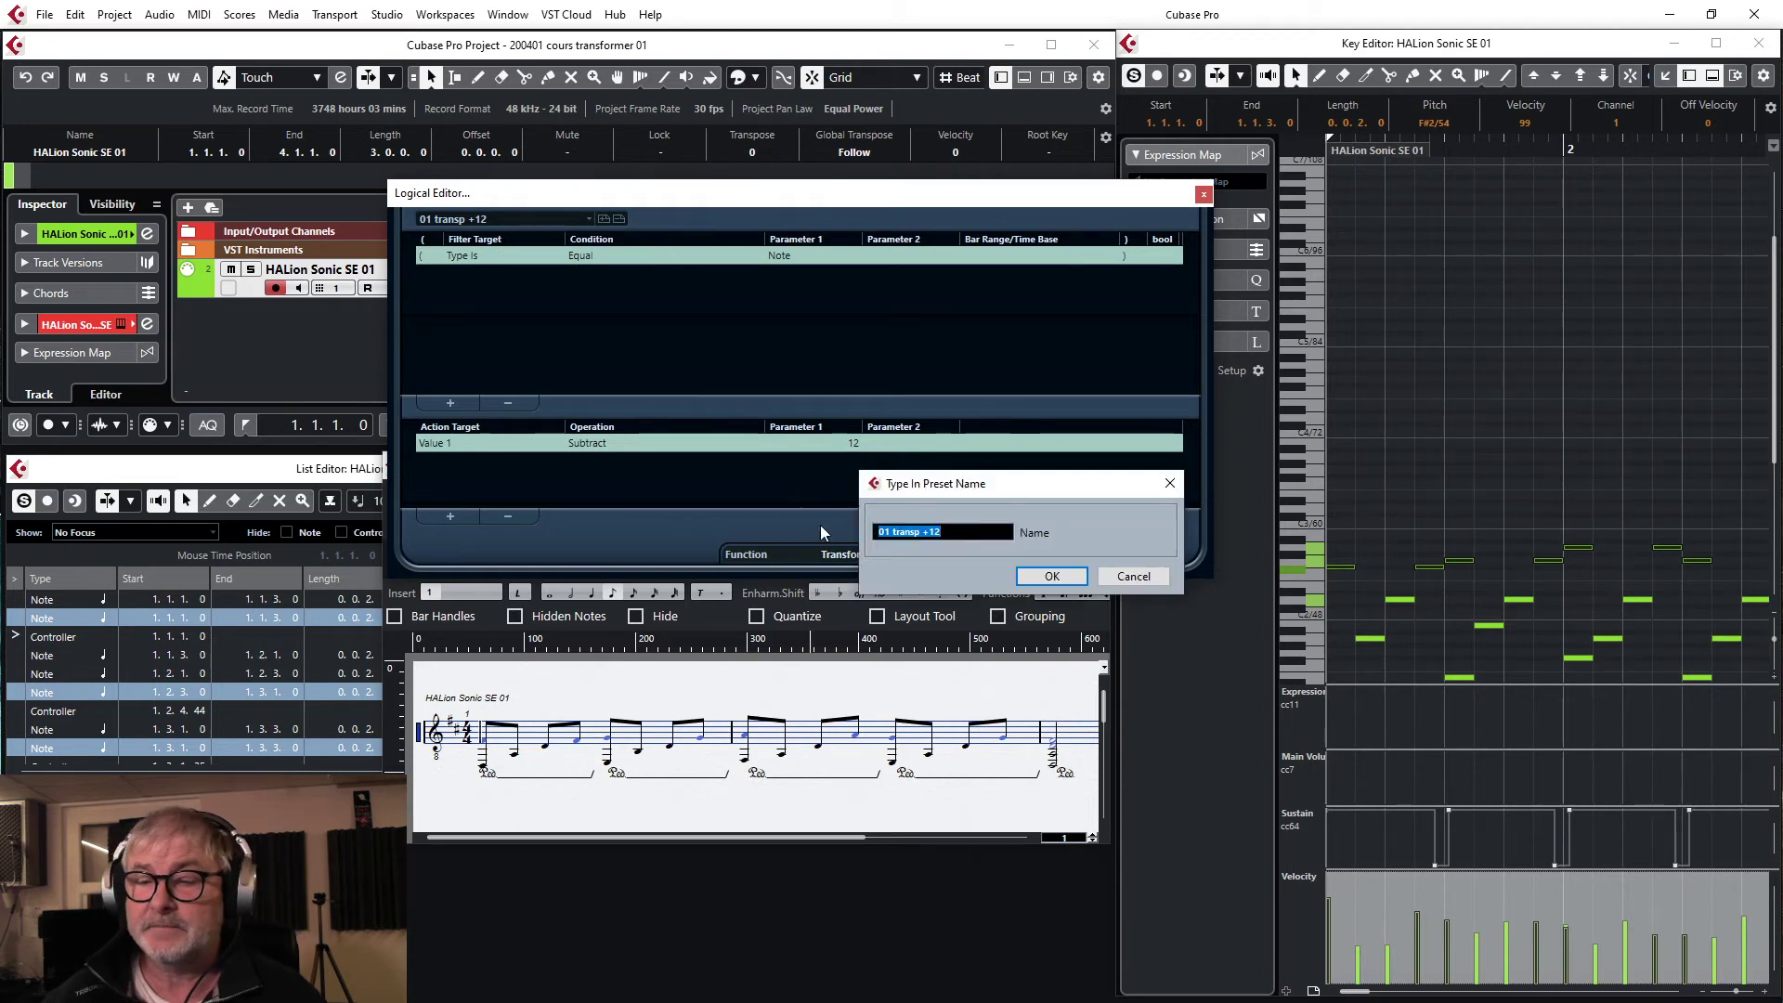
drag(922, 533, 930, 532)
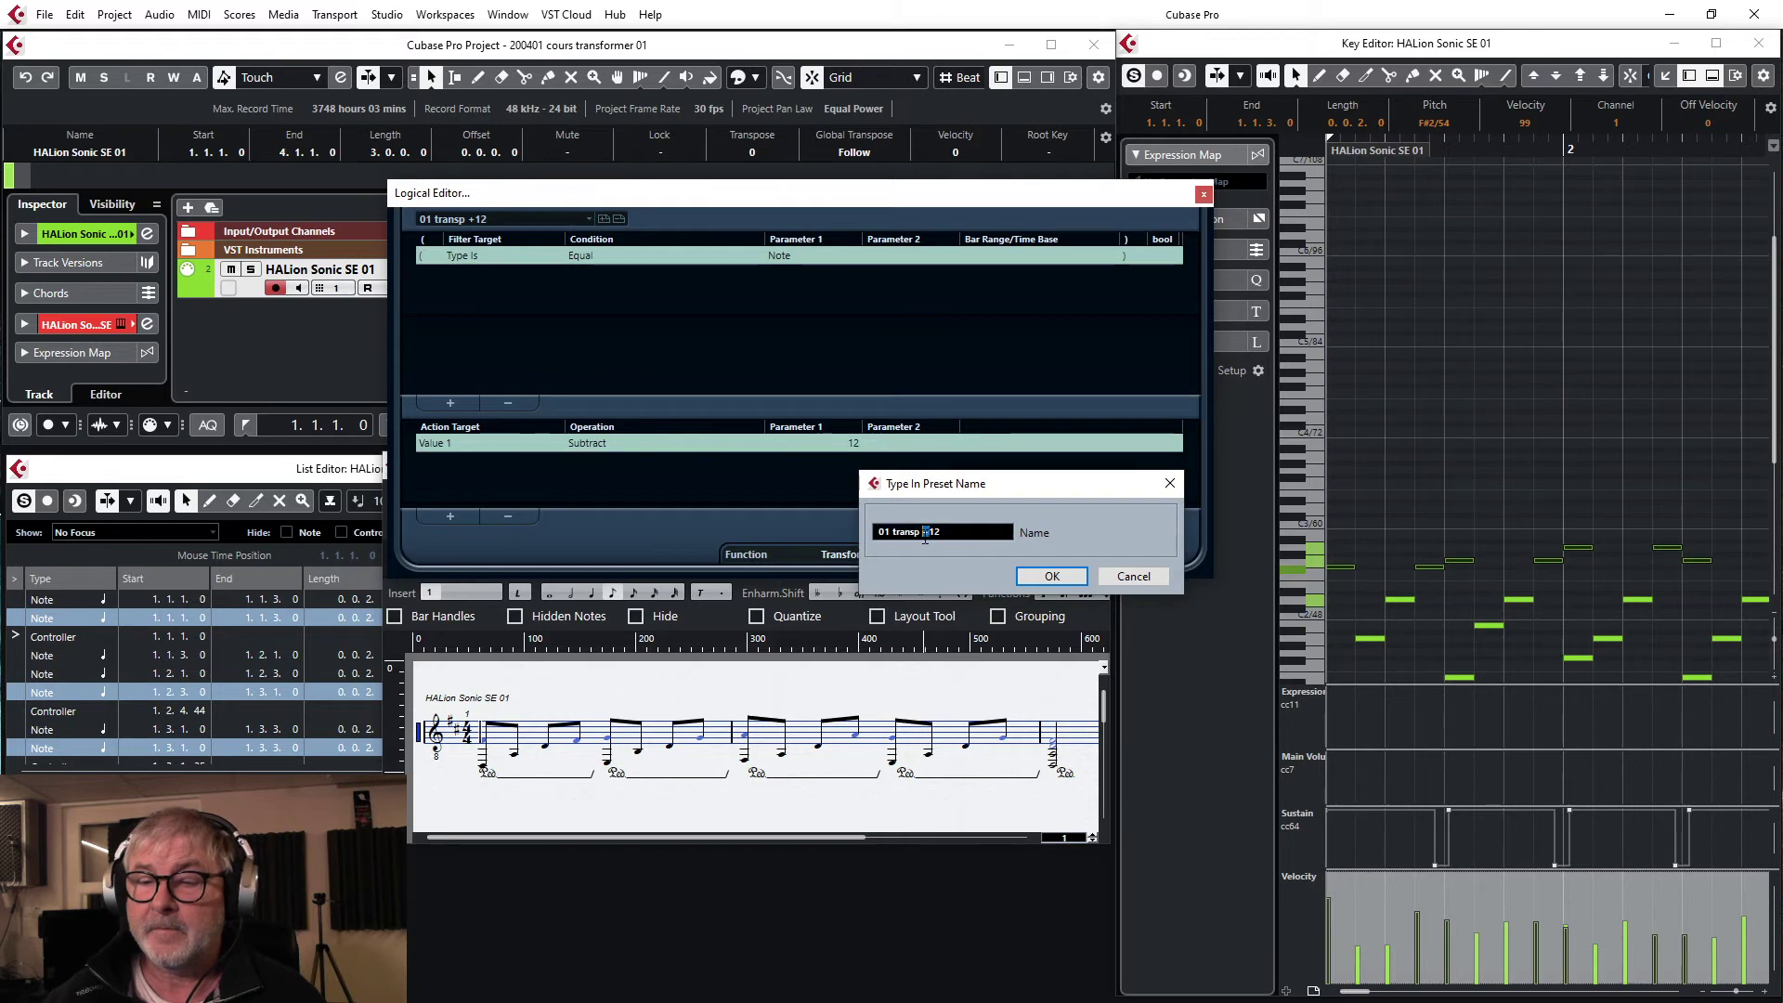
text(-)
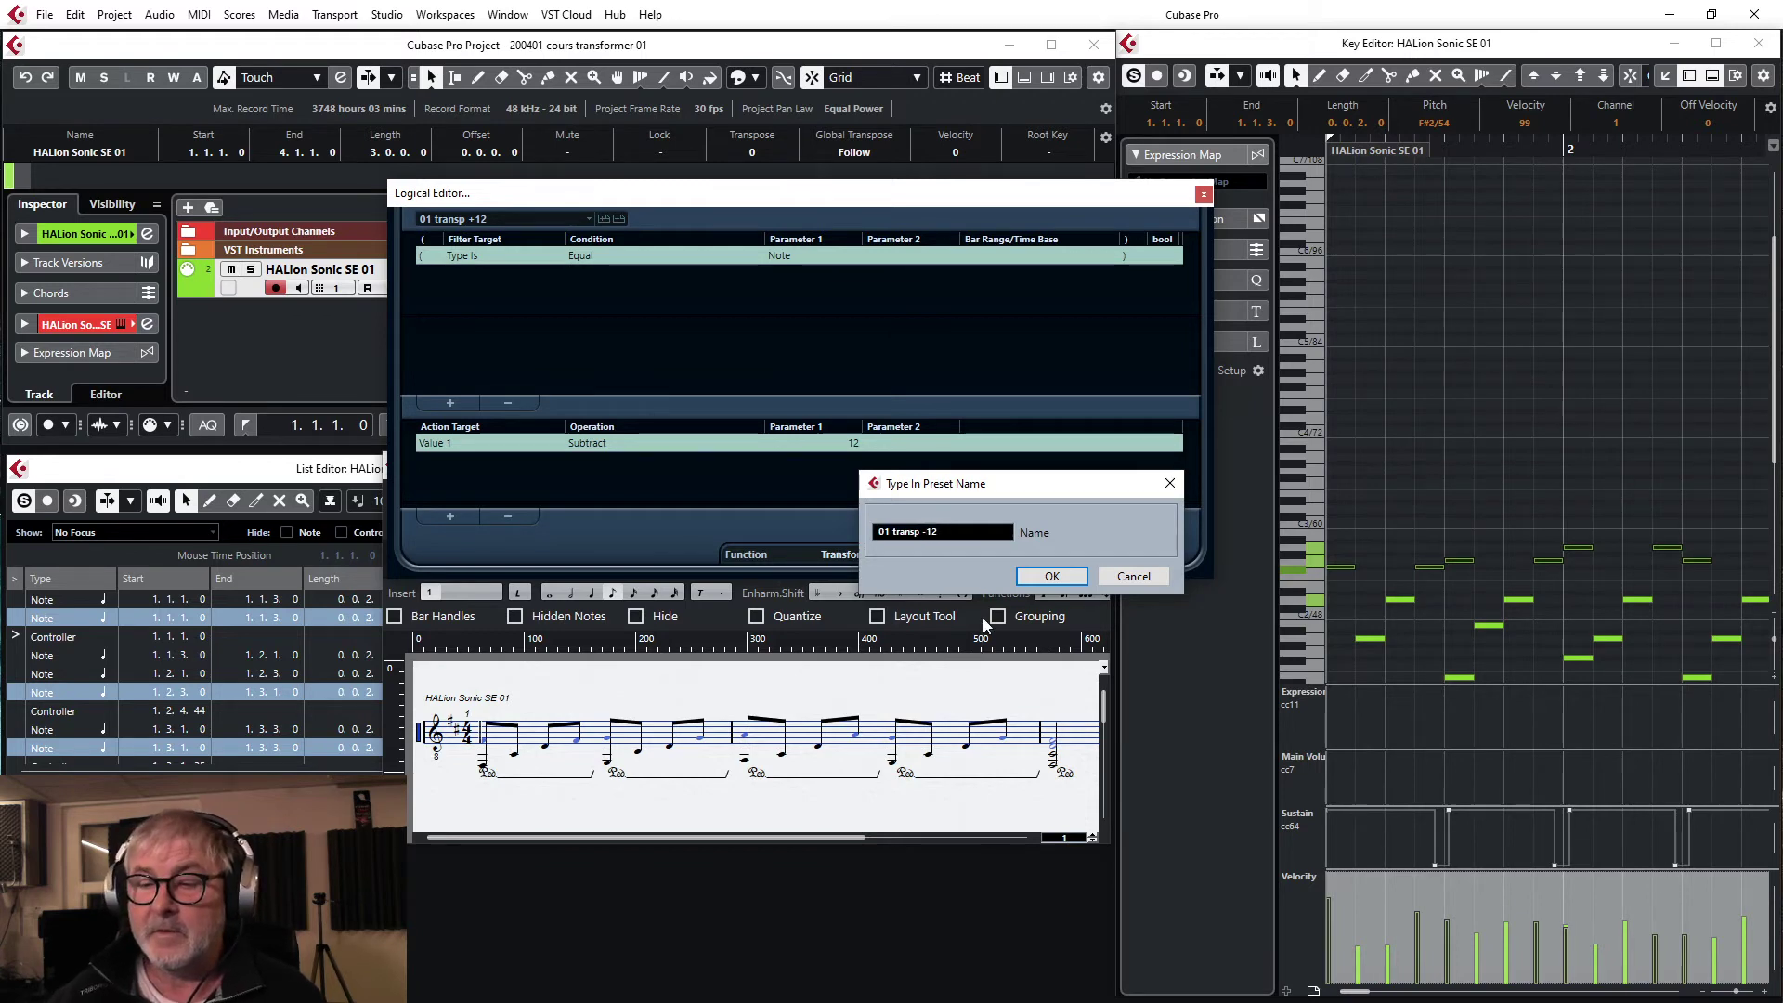
click(1033, 578)
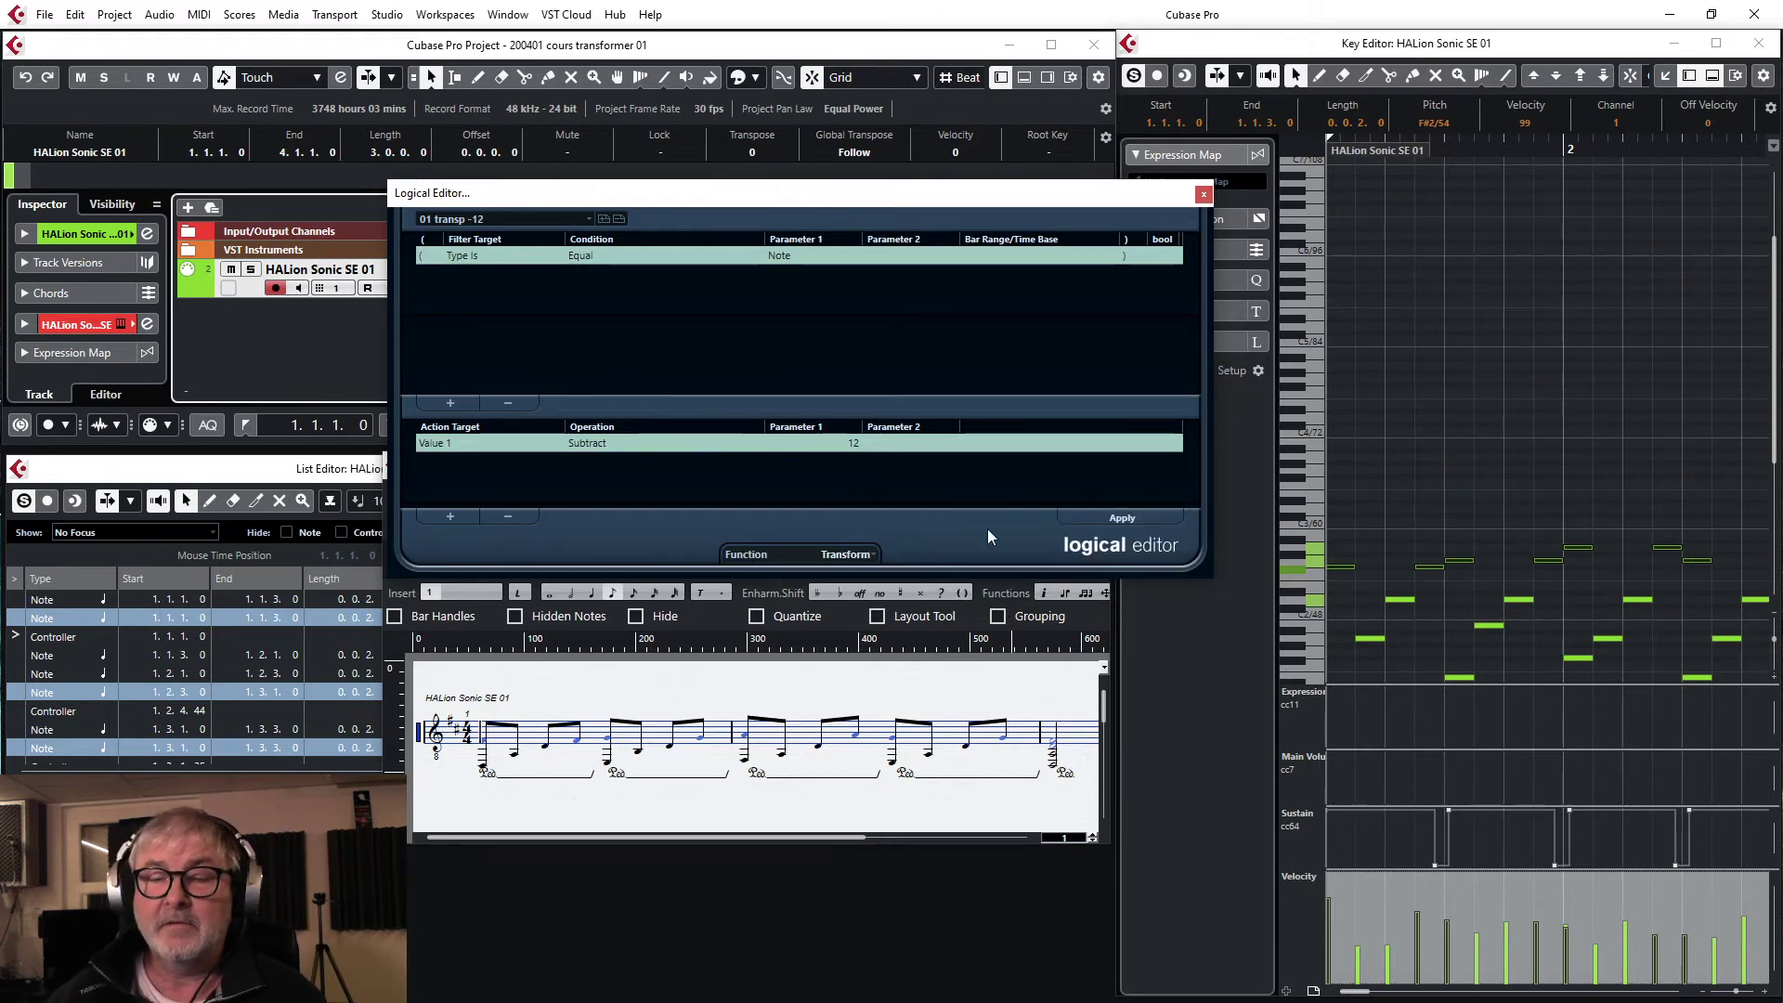
click(199, 15)
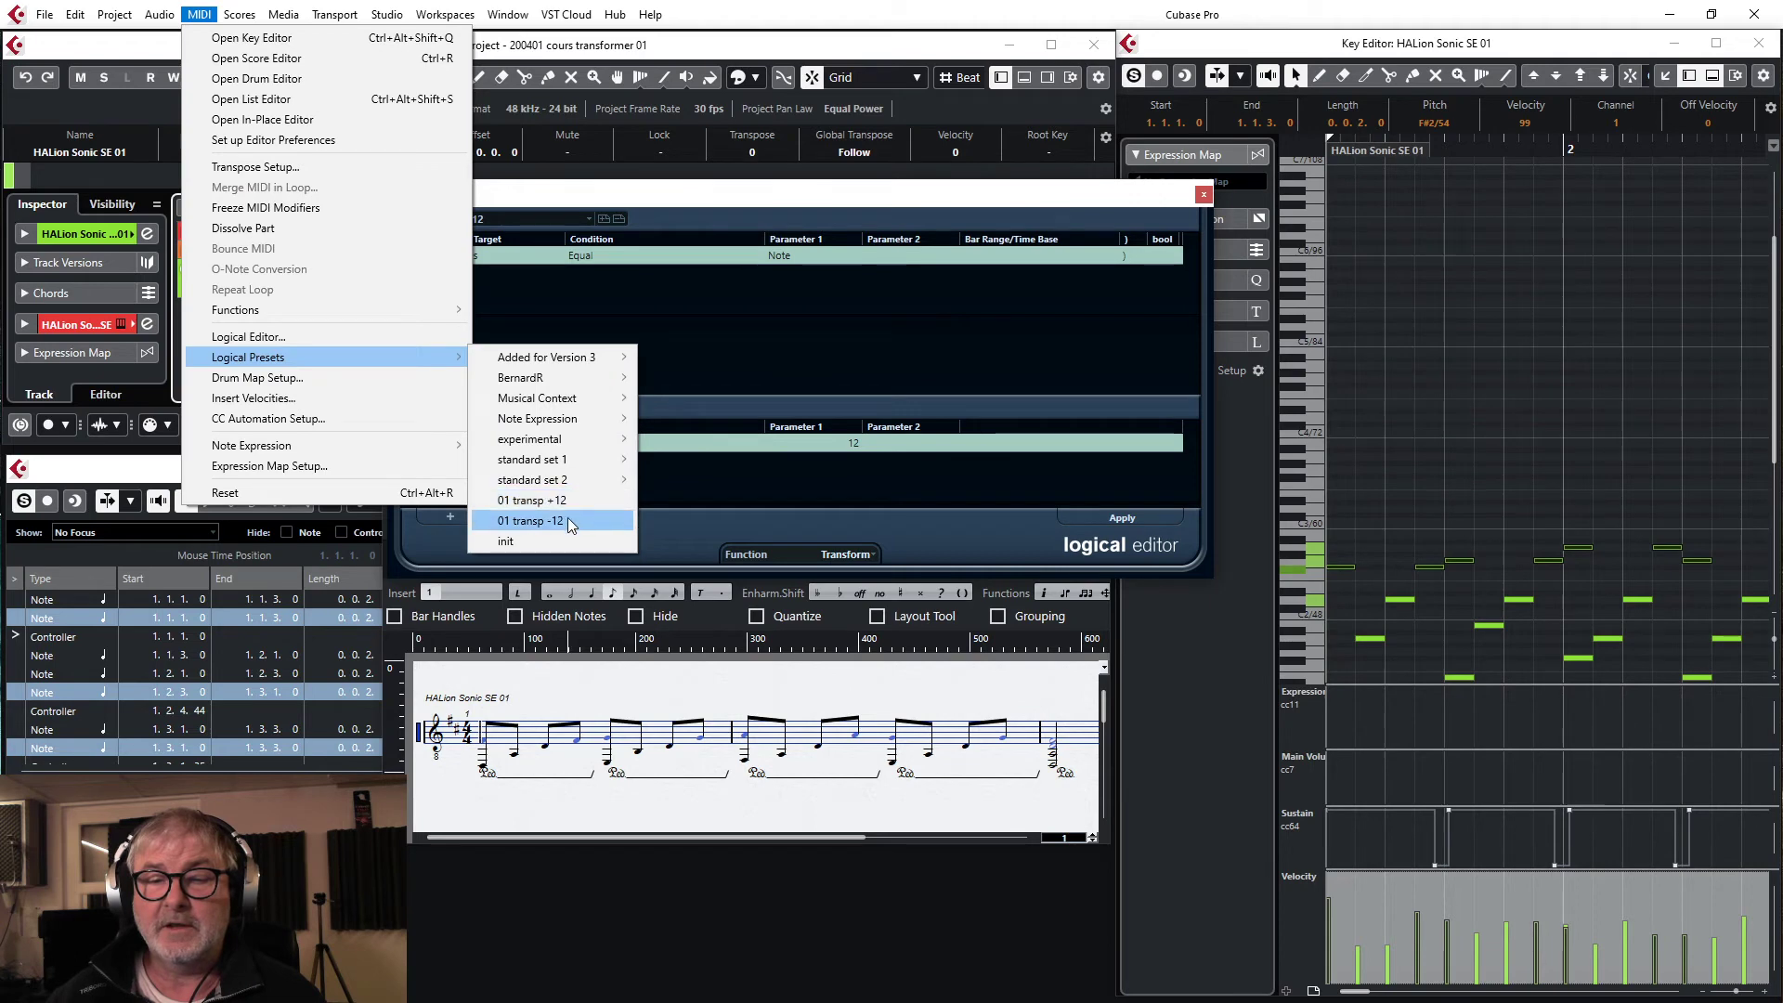
click(936, 202)
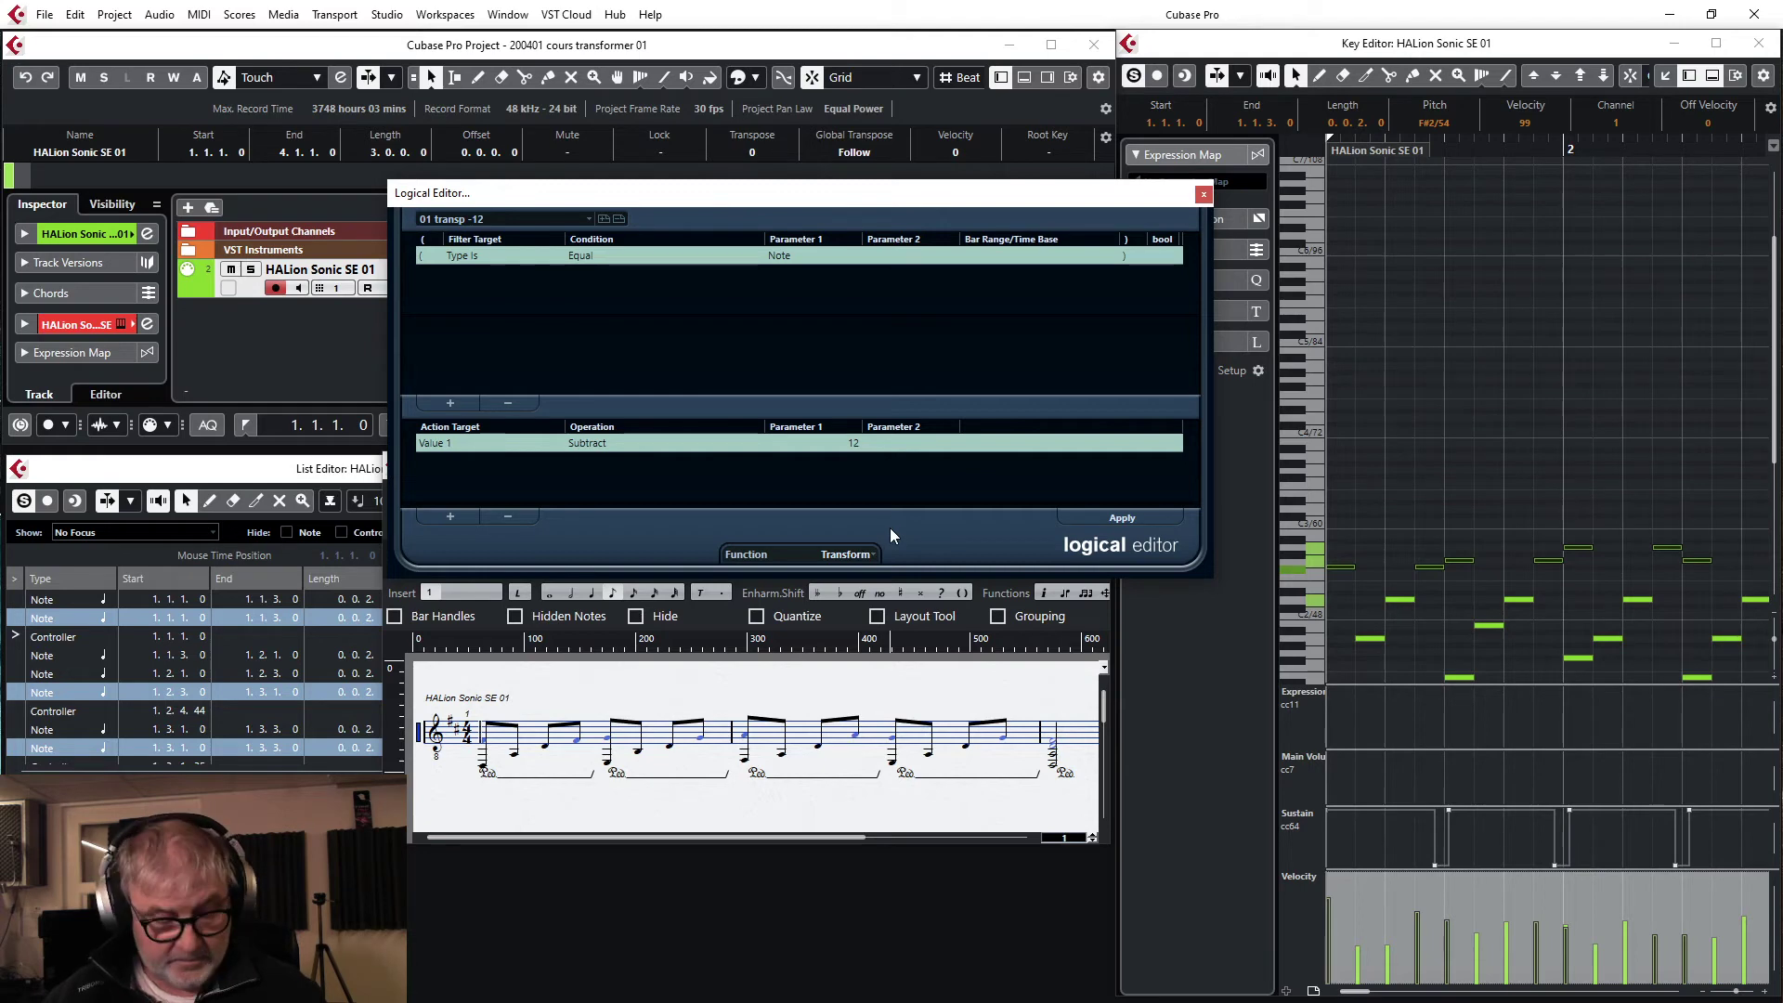
Undo the octave-down transposition and select only the upper melody notes across the measures of the score
key(ctrl+z)
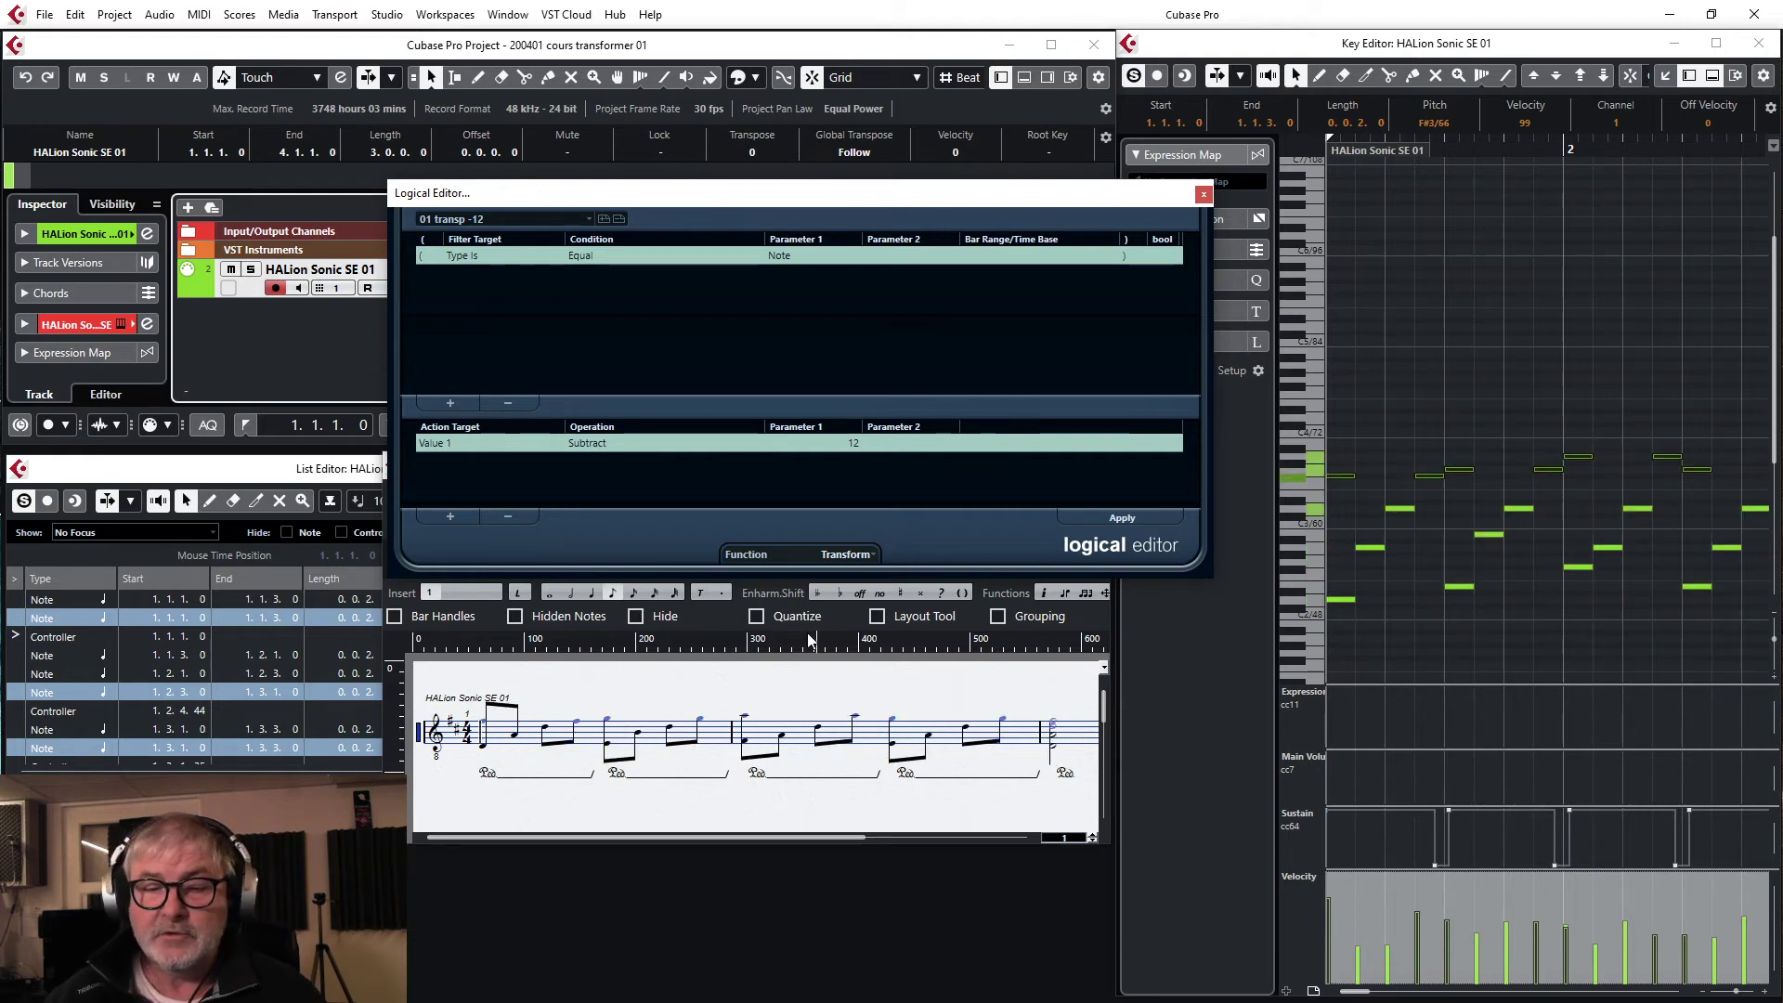
click(686, 700)
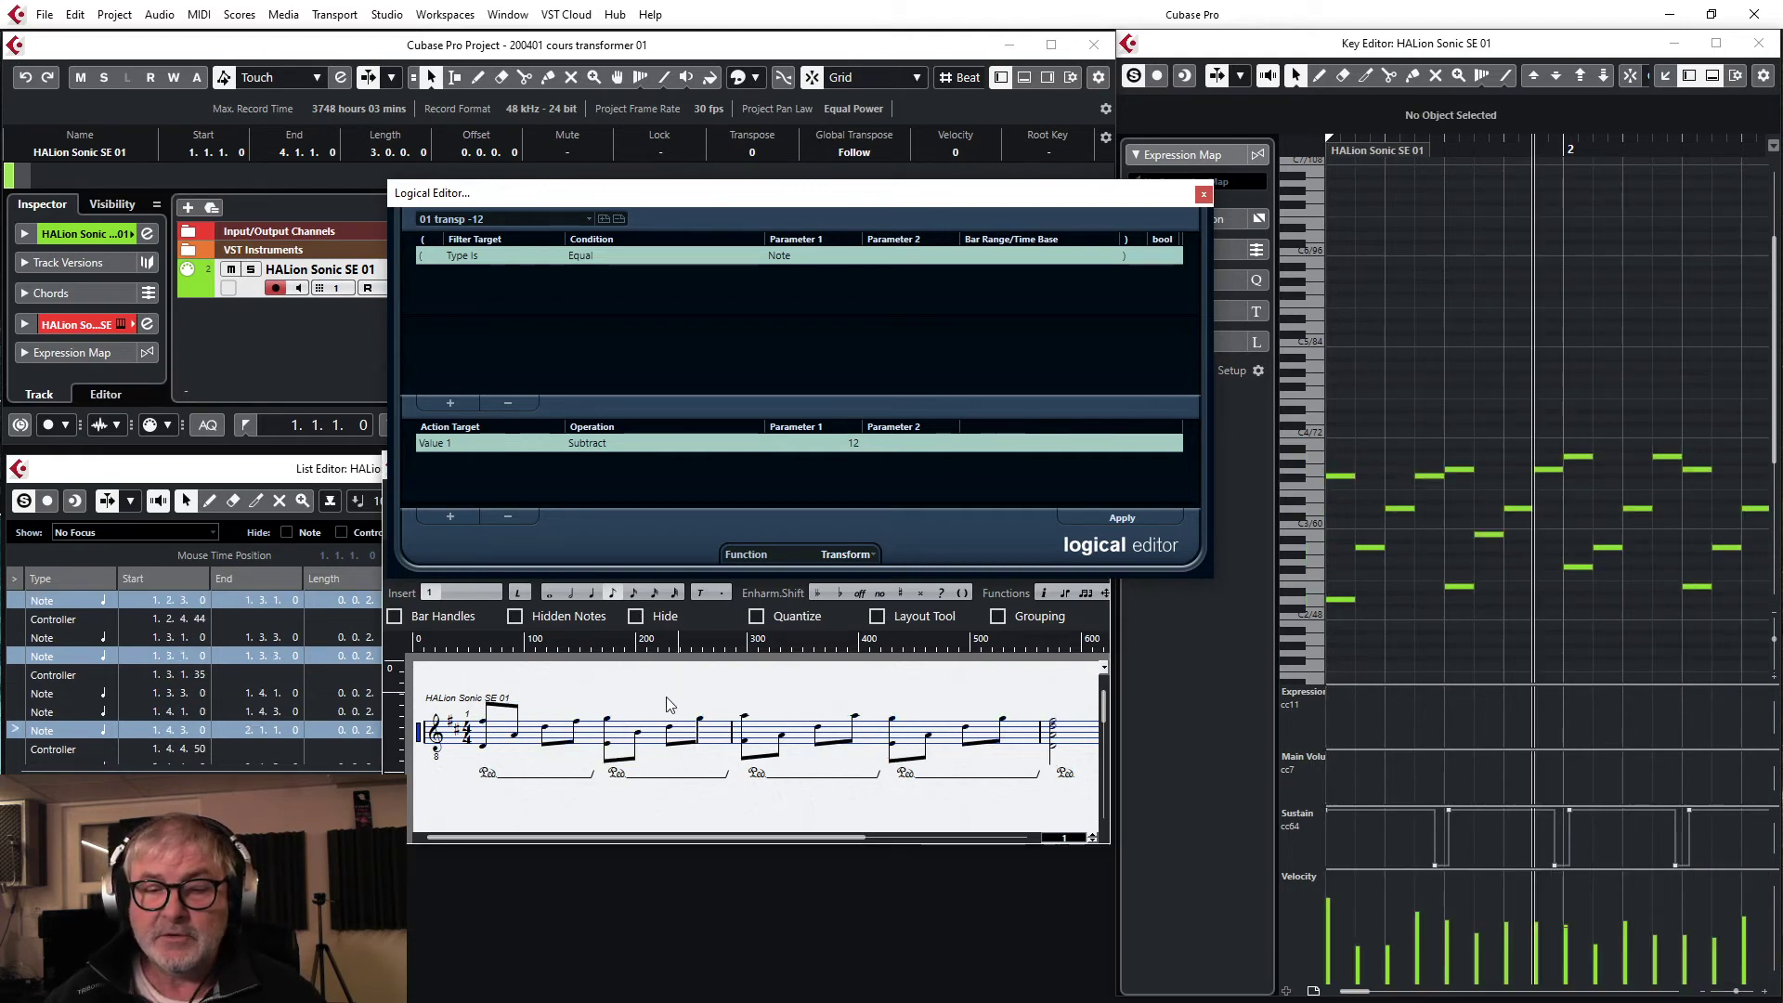
click(486, 724)
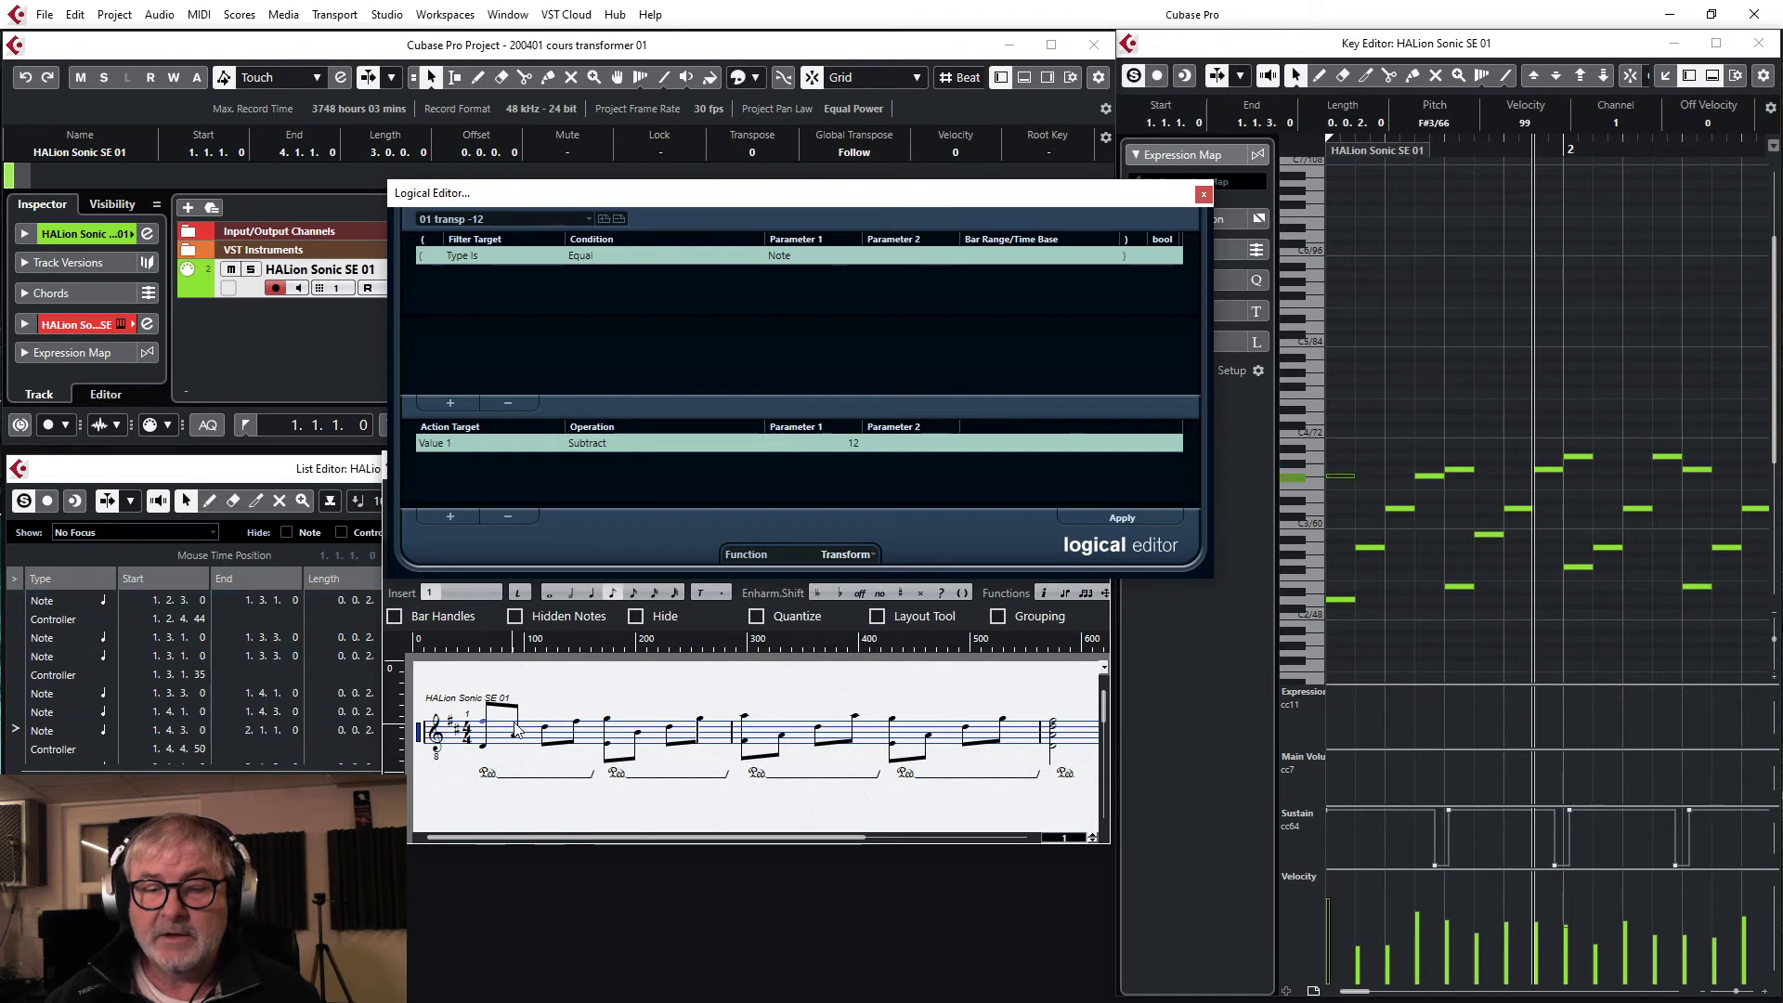
shift+click(576, 723)
shift+click(607, 720)
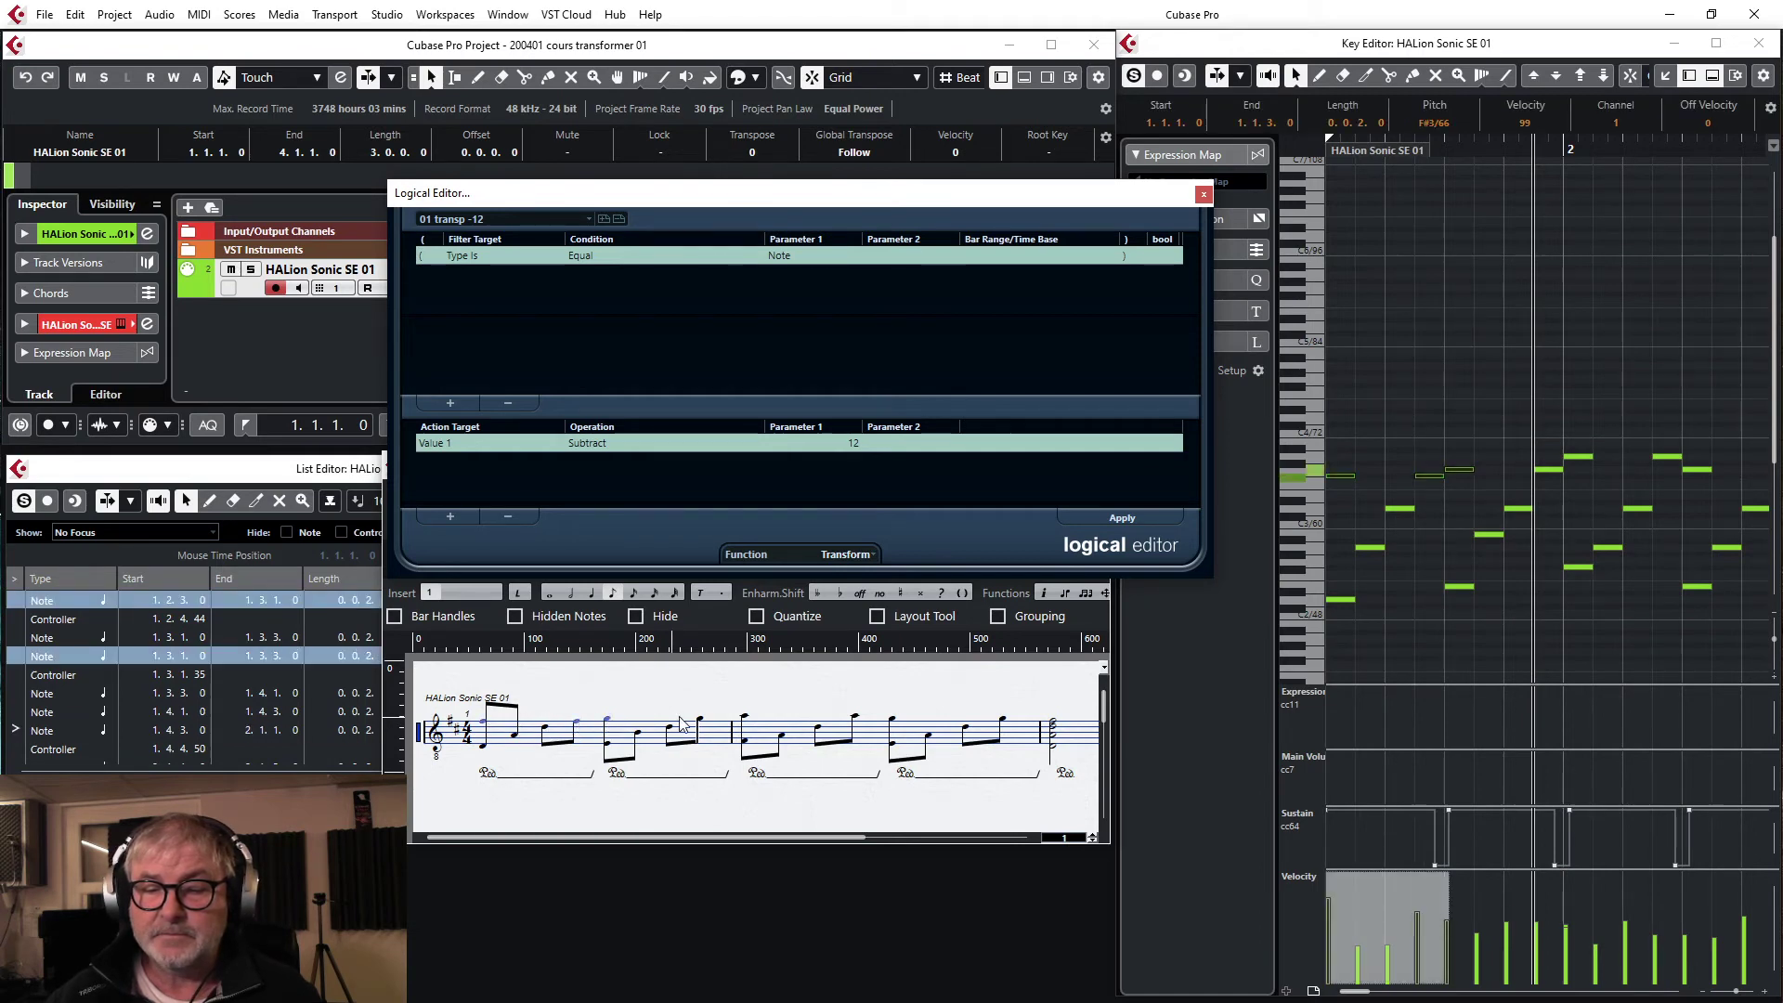
shift+click(700, 721)
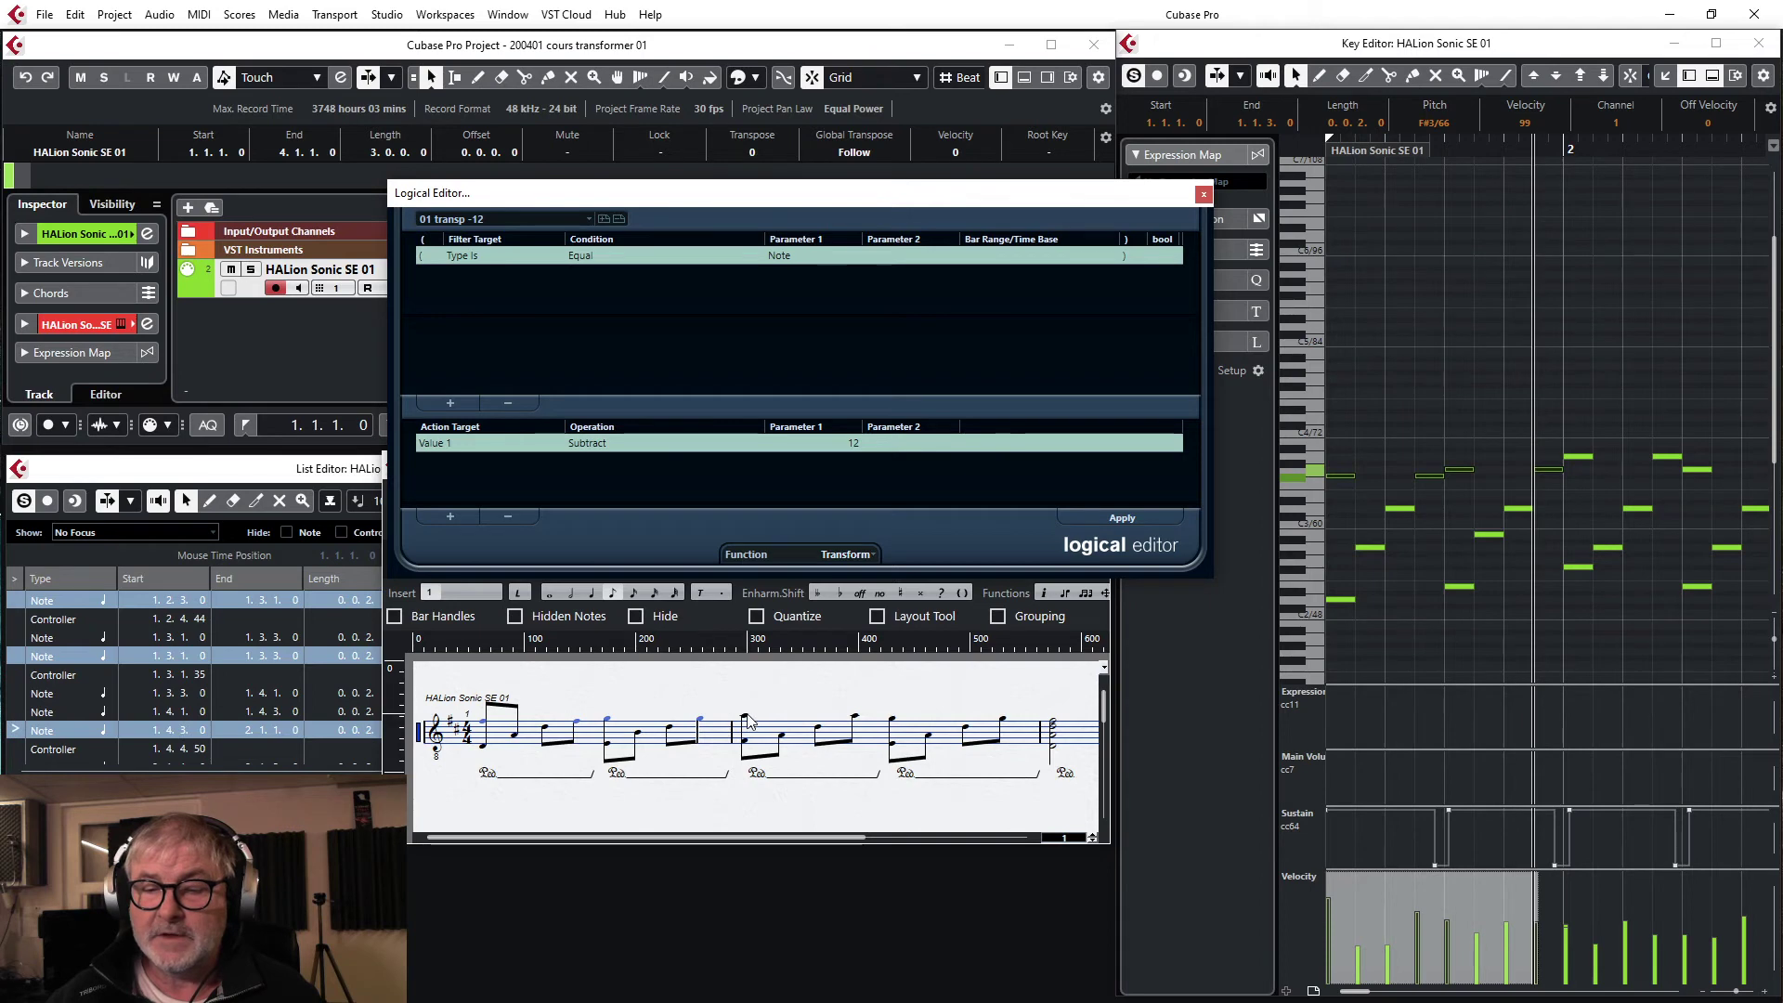
shift+click(854, 718)
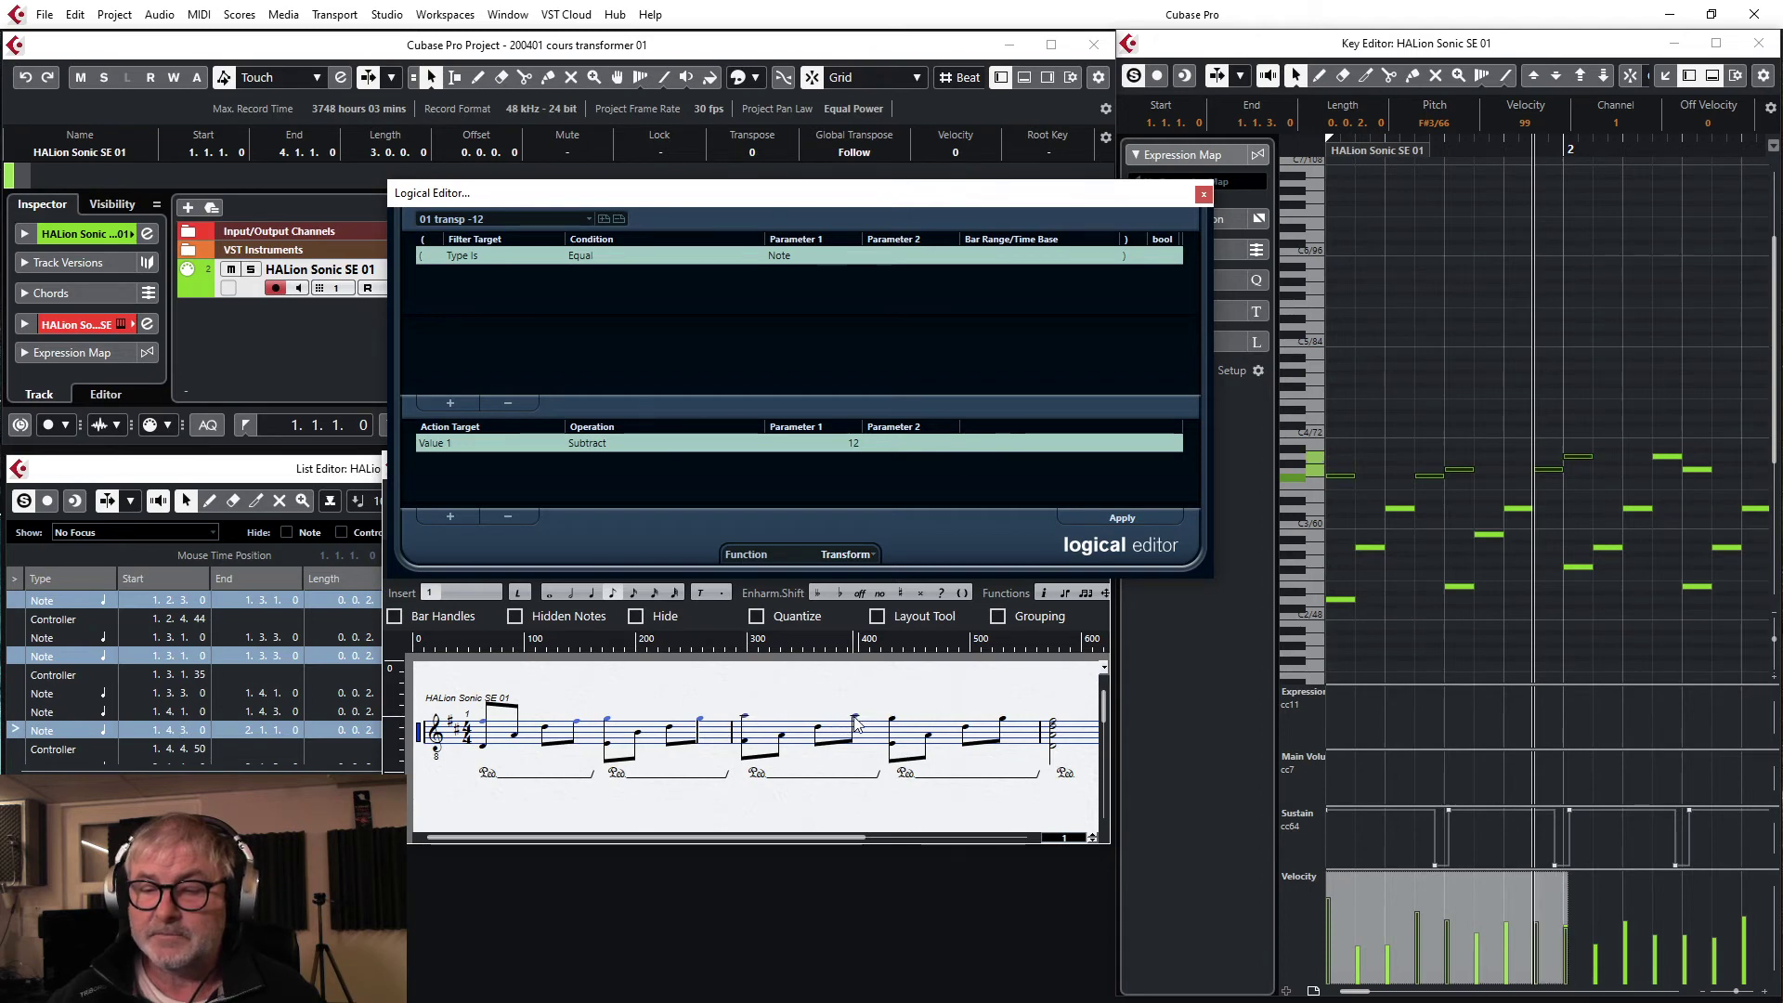
shift+click(891, 720)
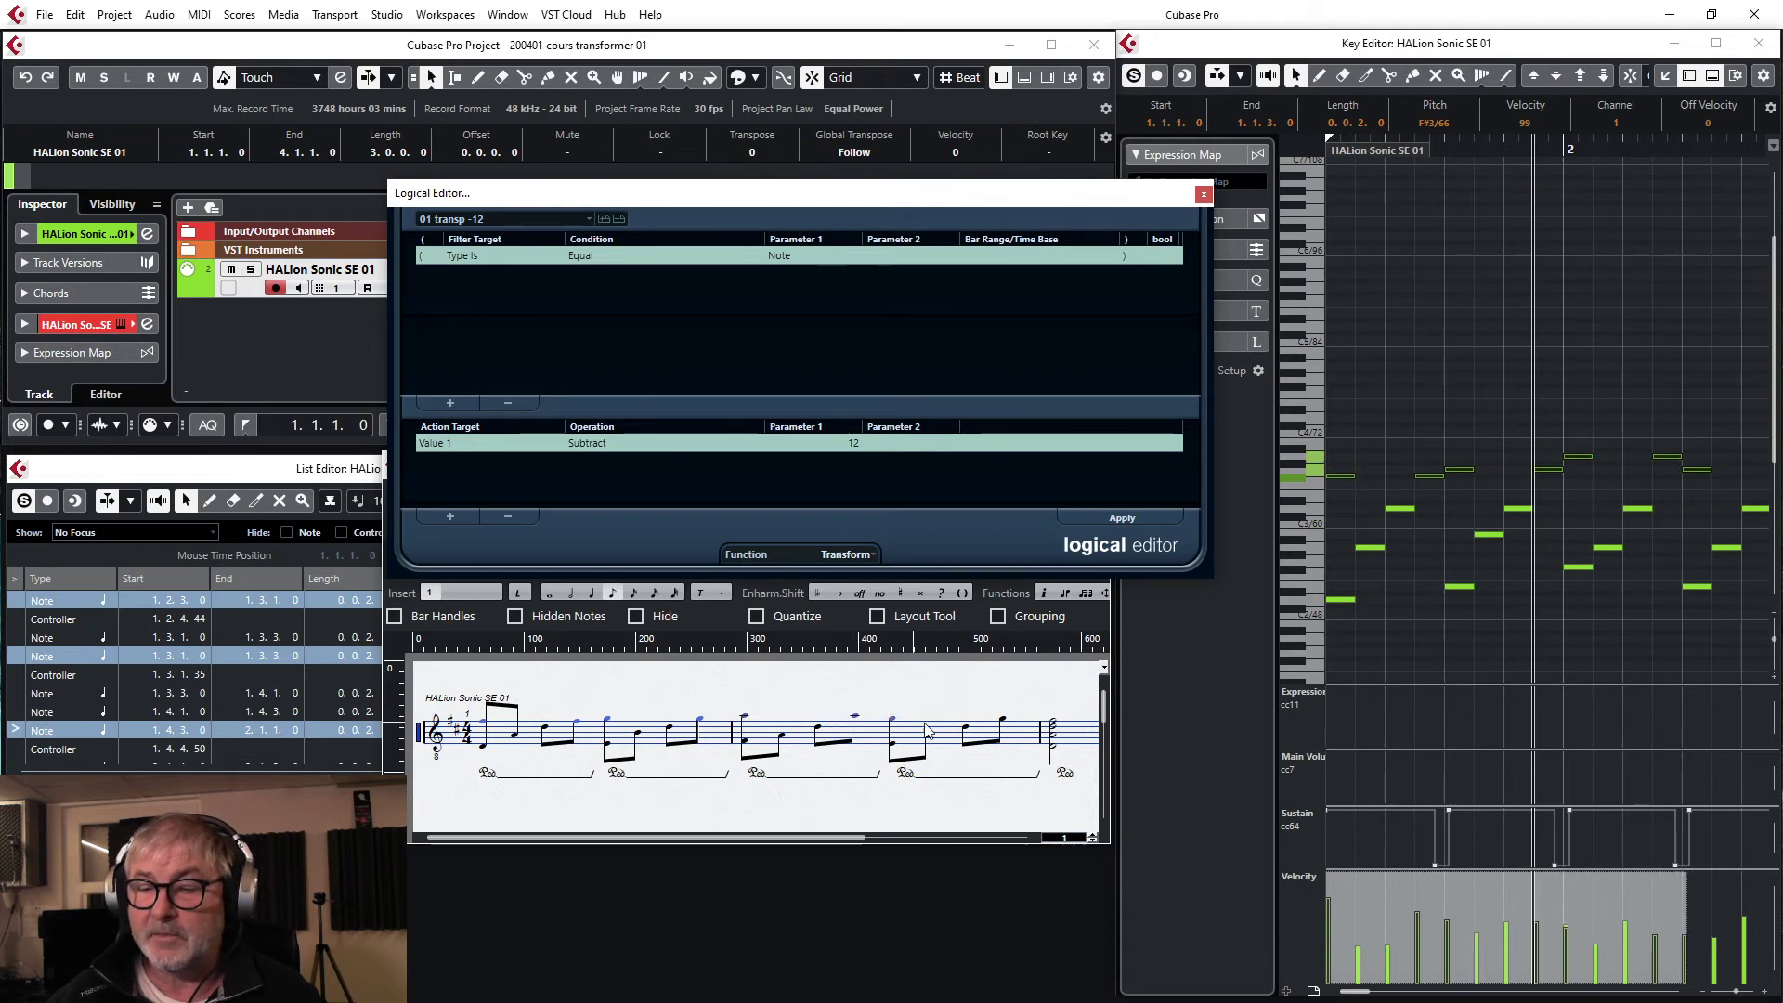
shift+click(1003, 720)
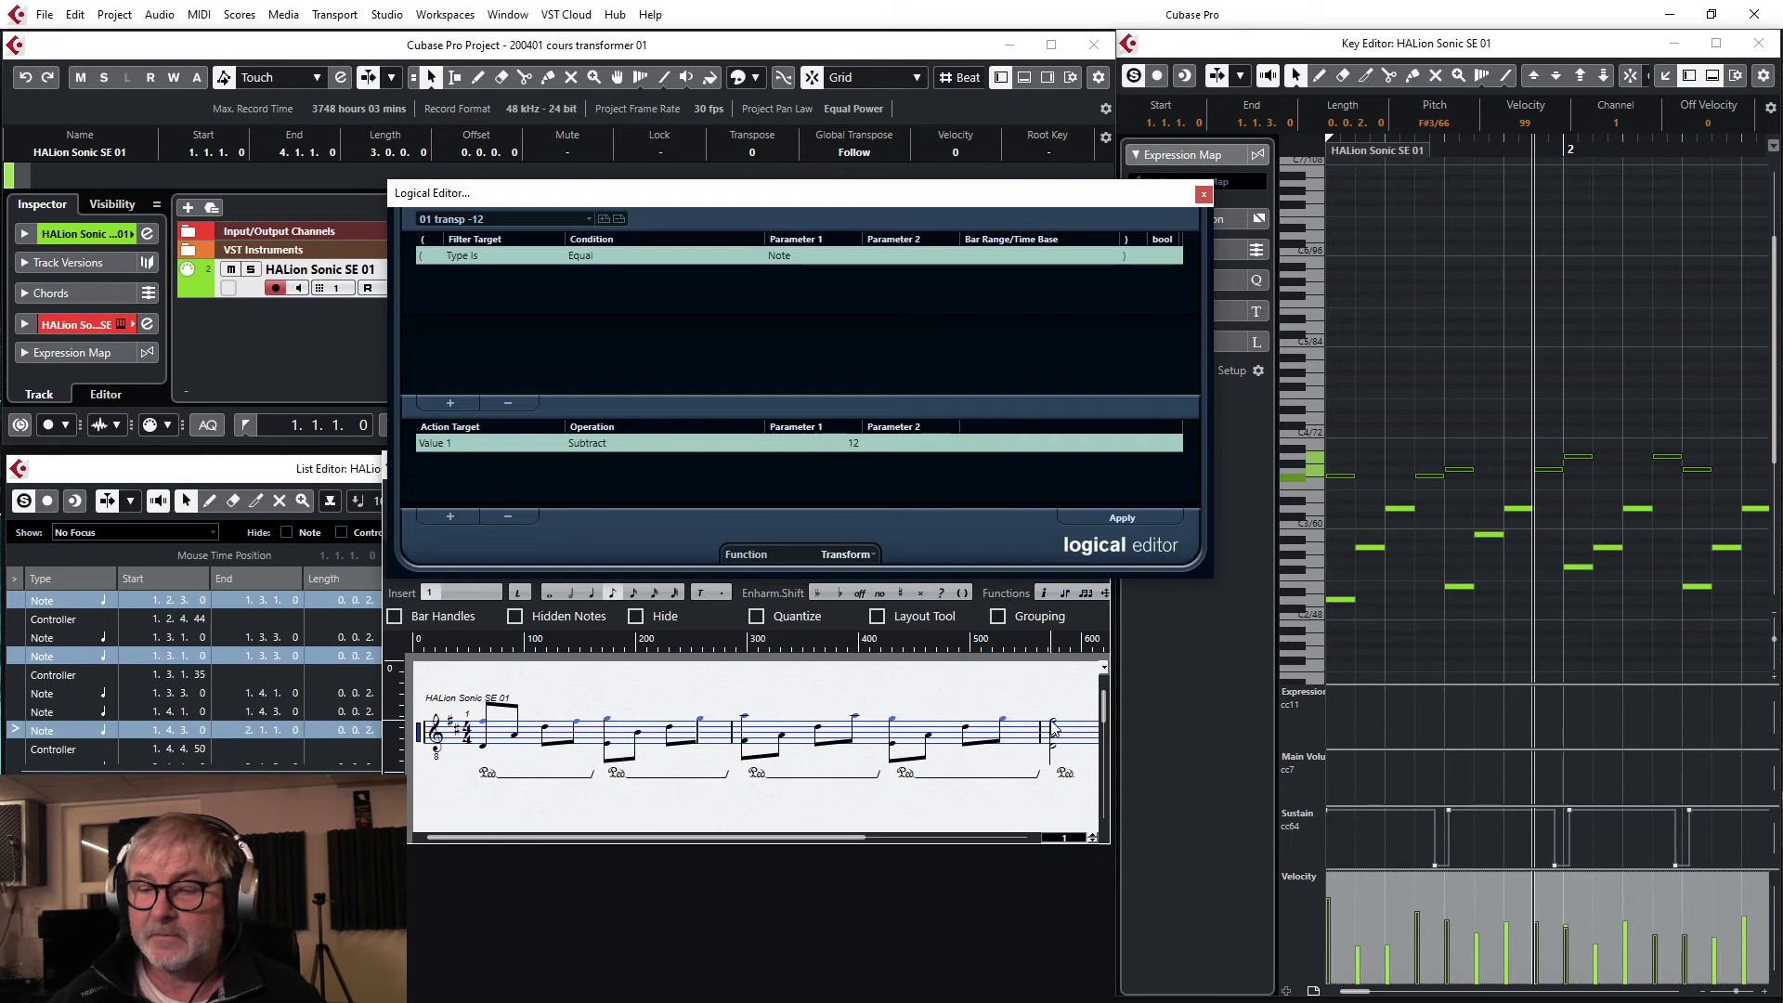
Load the "01 transp +12" preset in the Logical Editor, apply it to the selected melody notes, and play the part
click(591, 223)
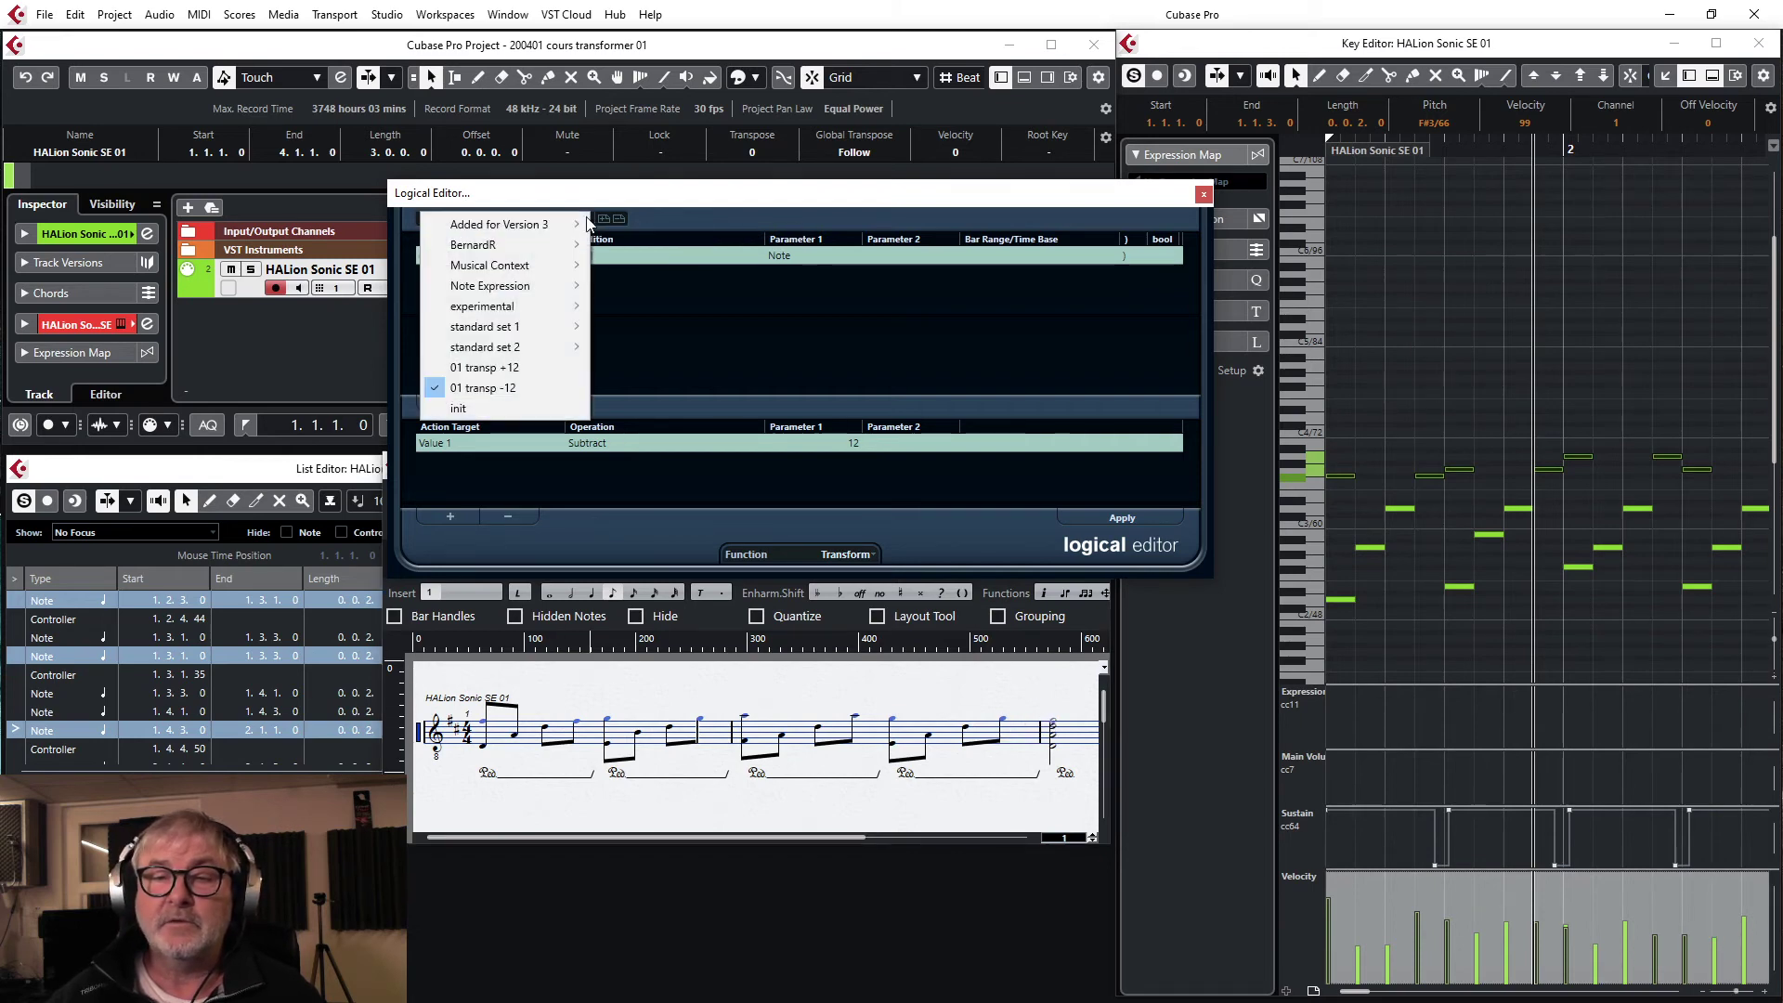
click(511, 368)
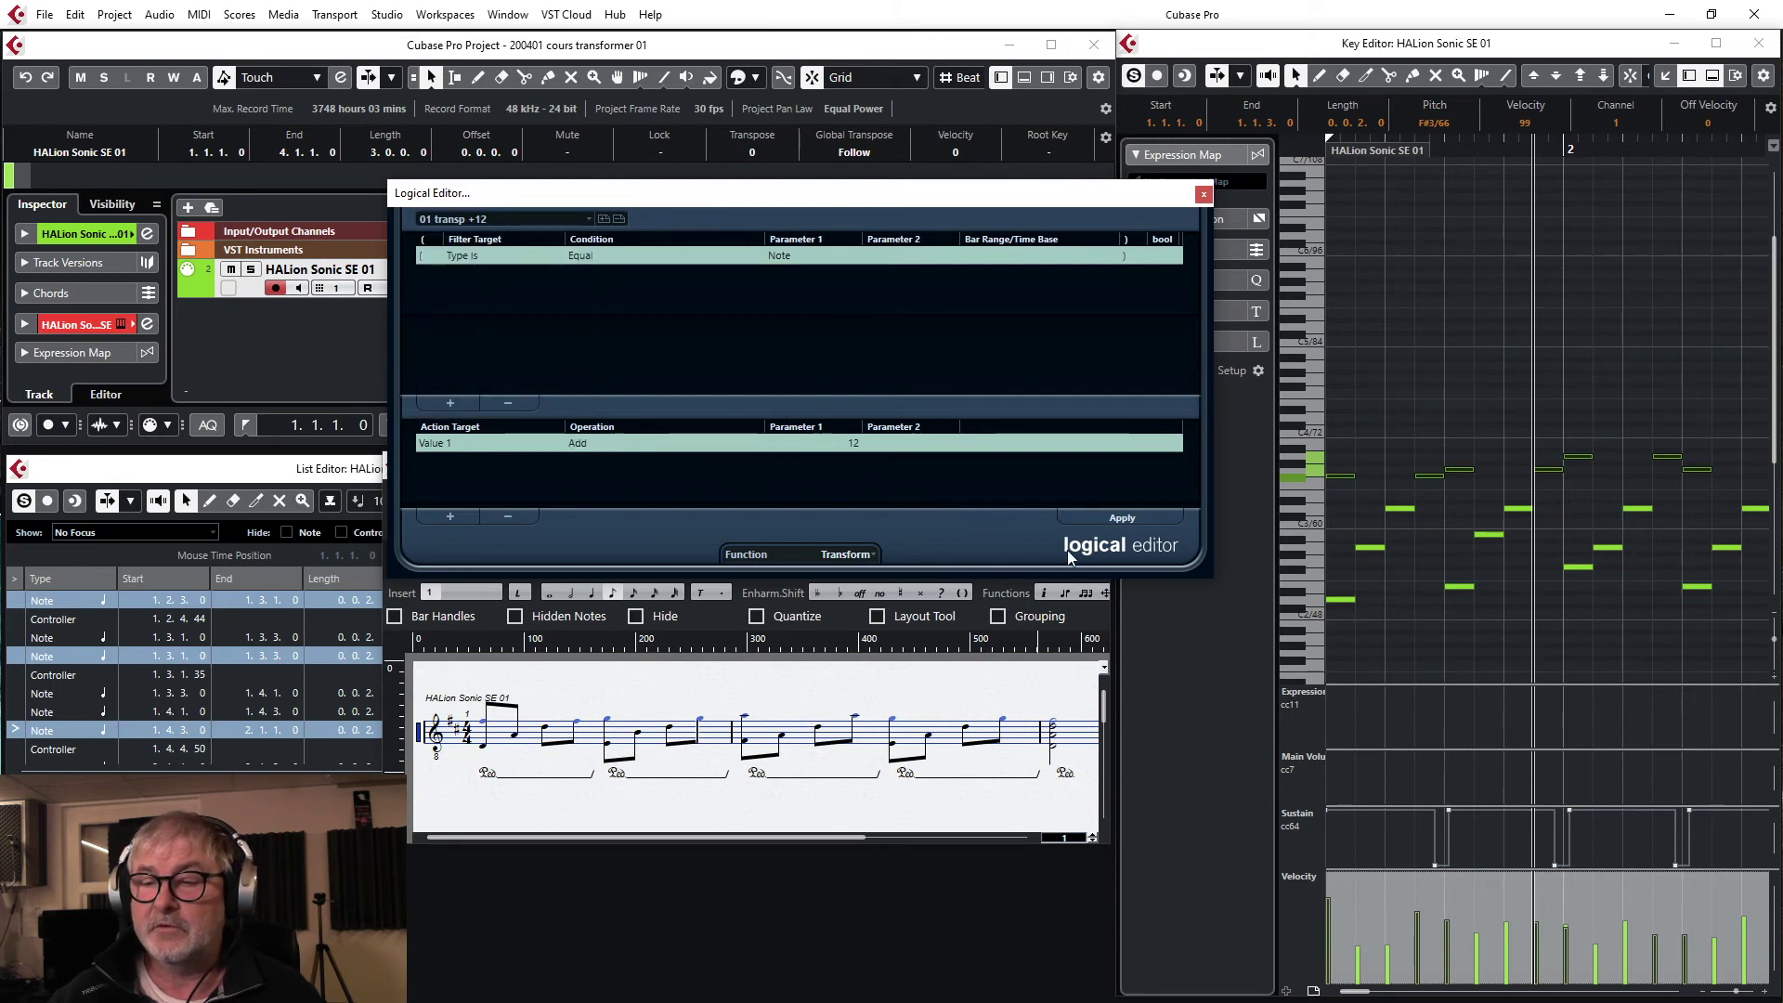
click(1118, 520)
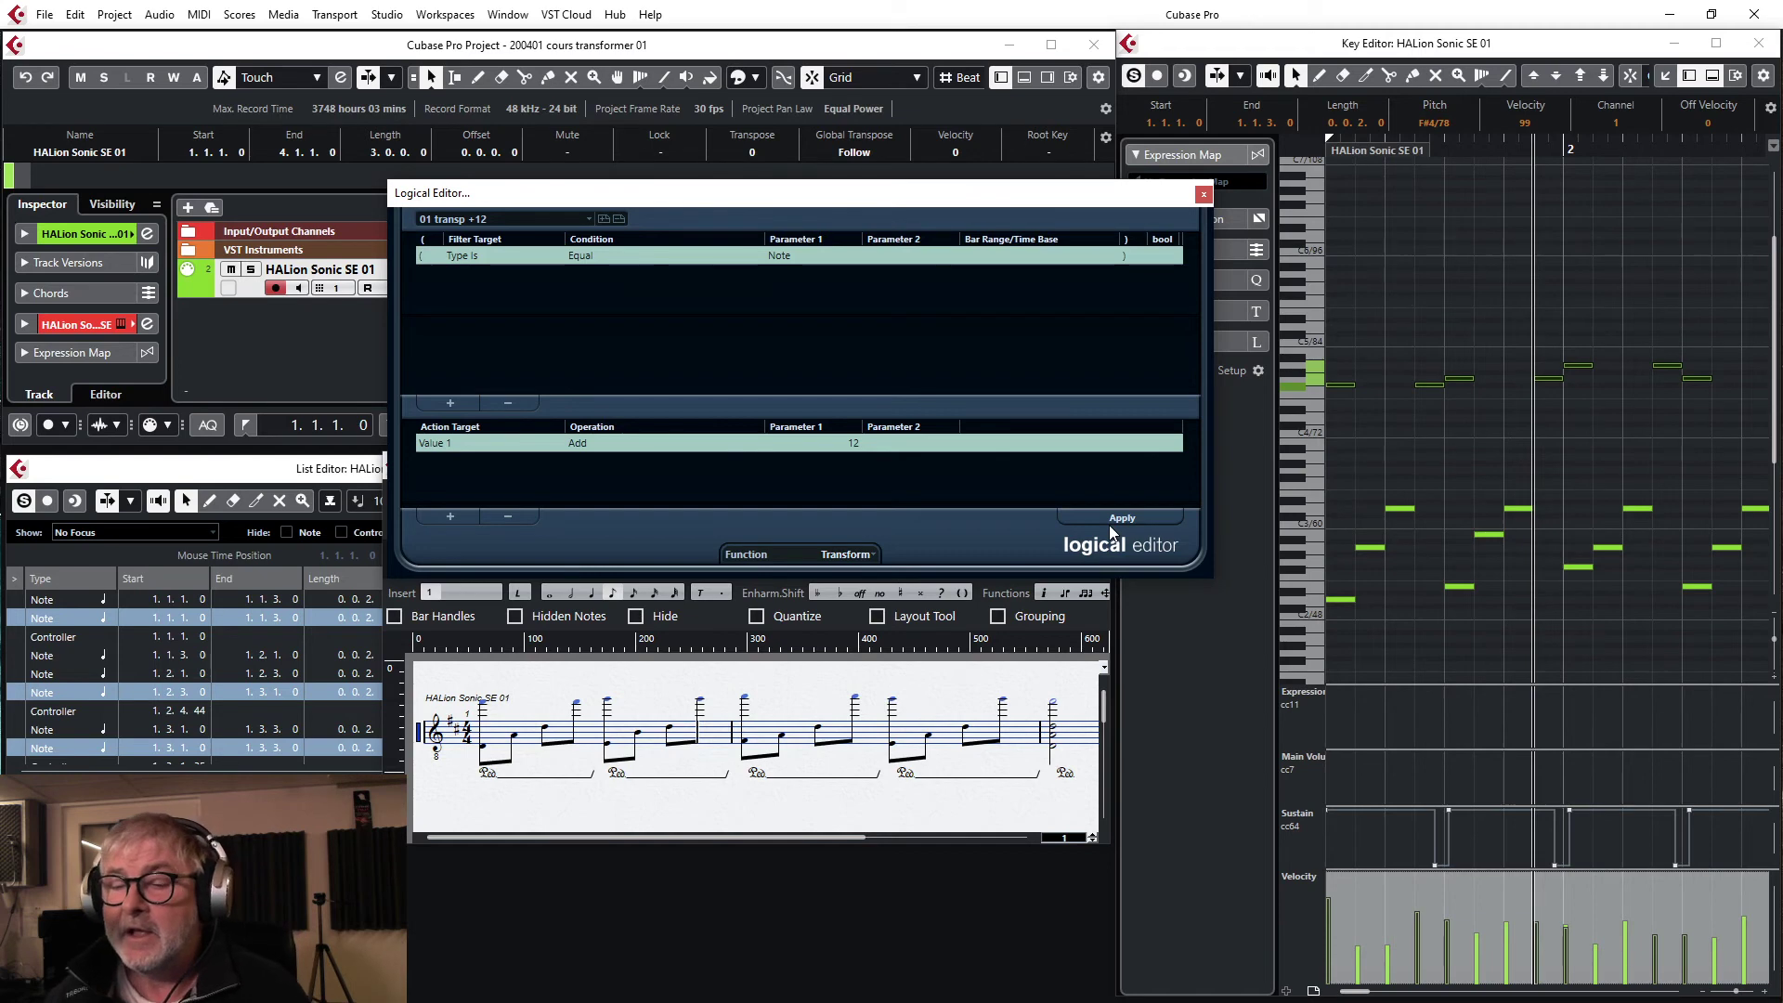
key(space)
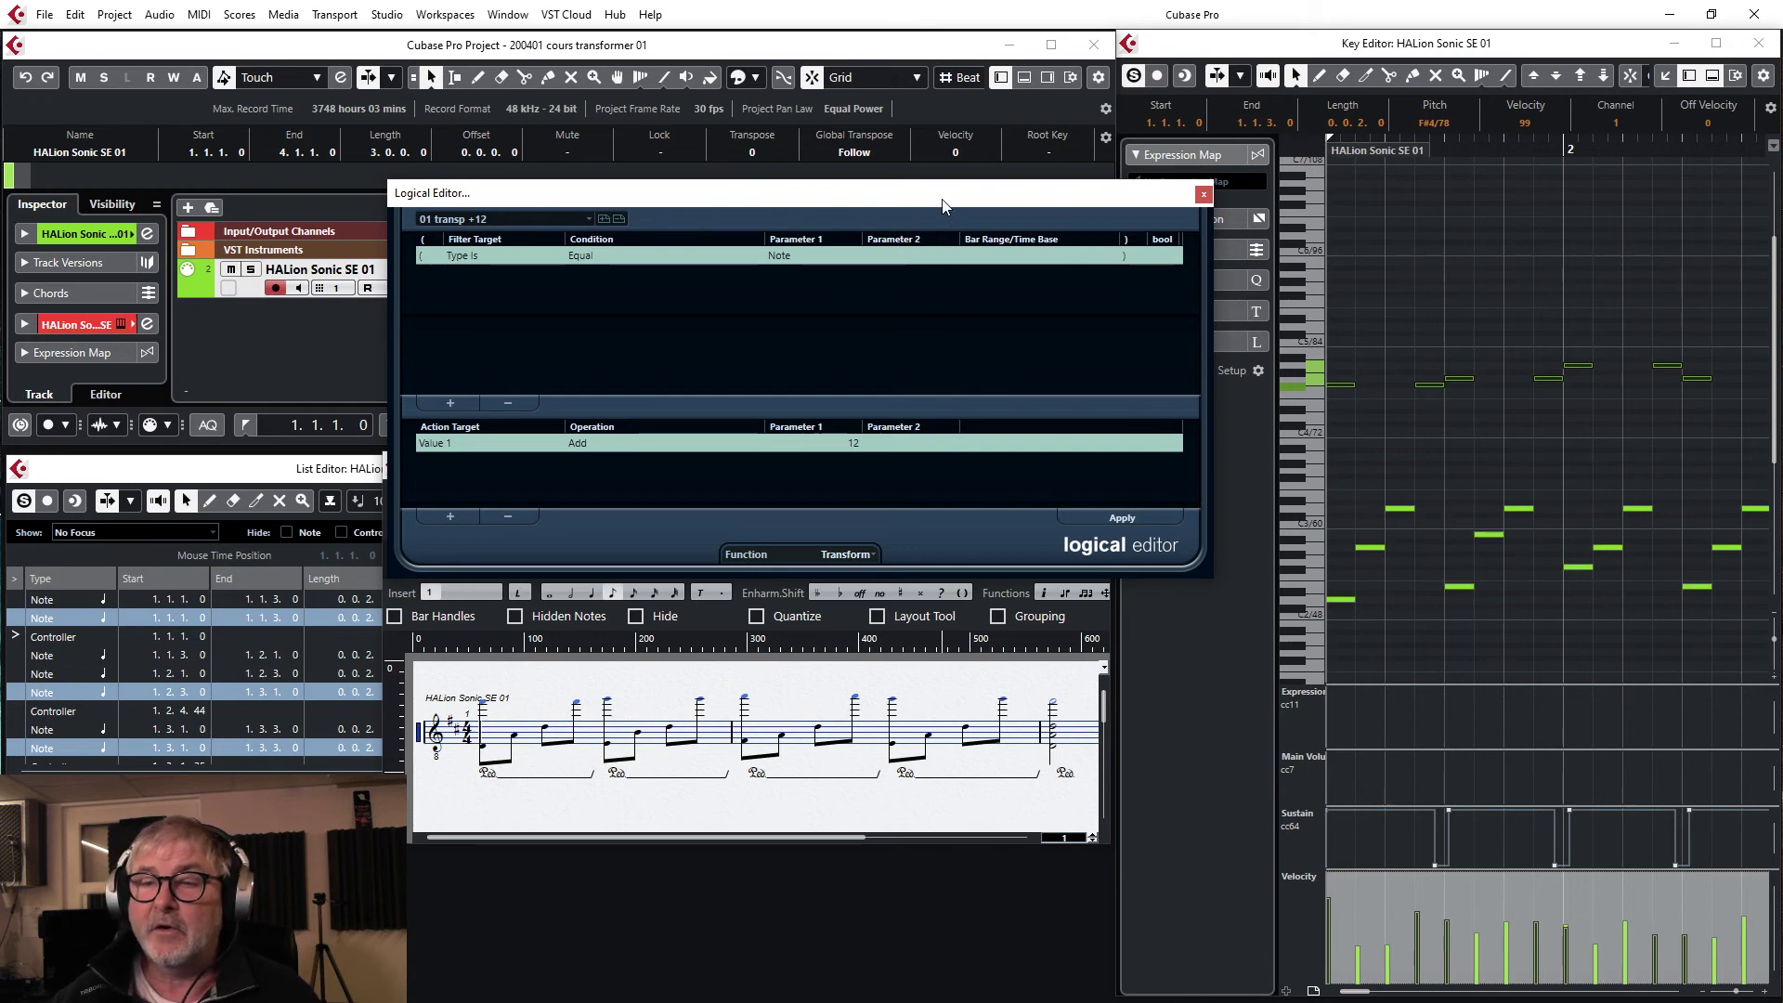
Move the Logical Editor window clear of the score and close it
drag(946, 209, 837, 50)
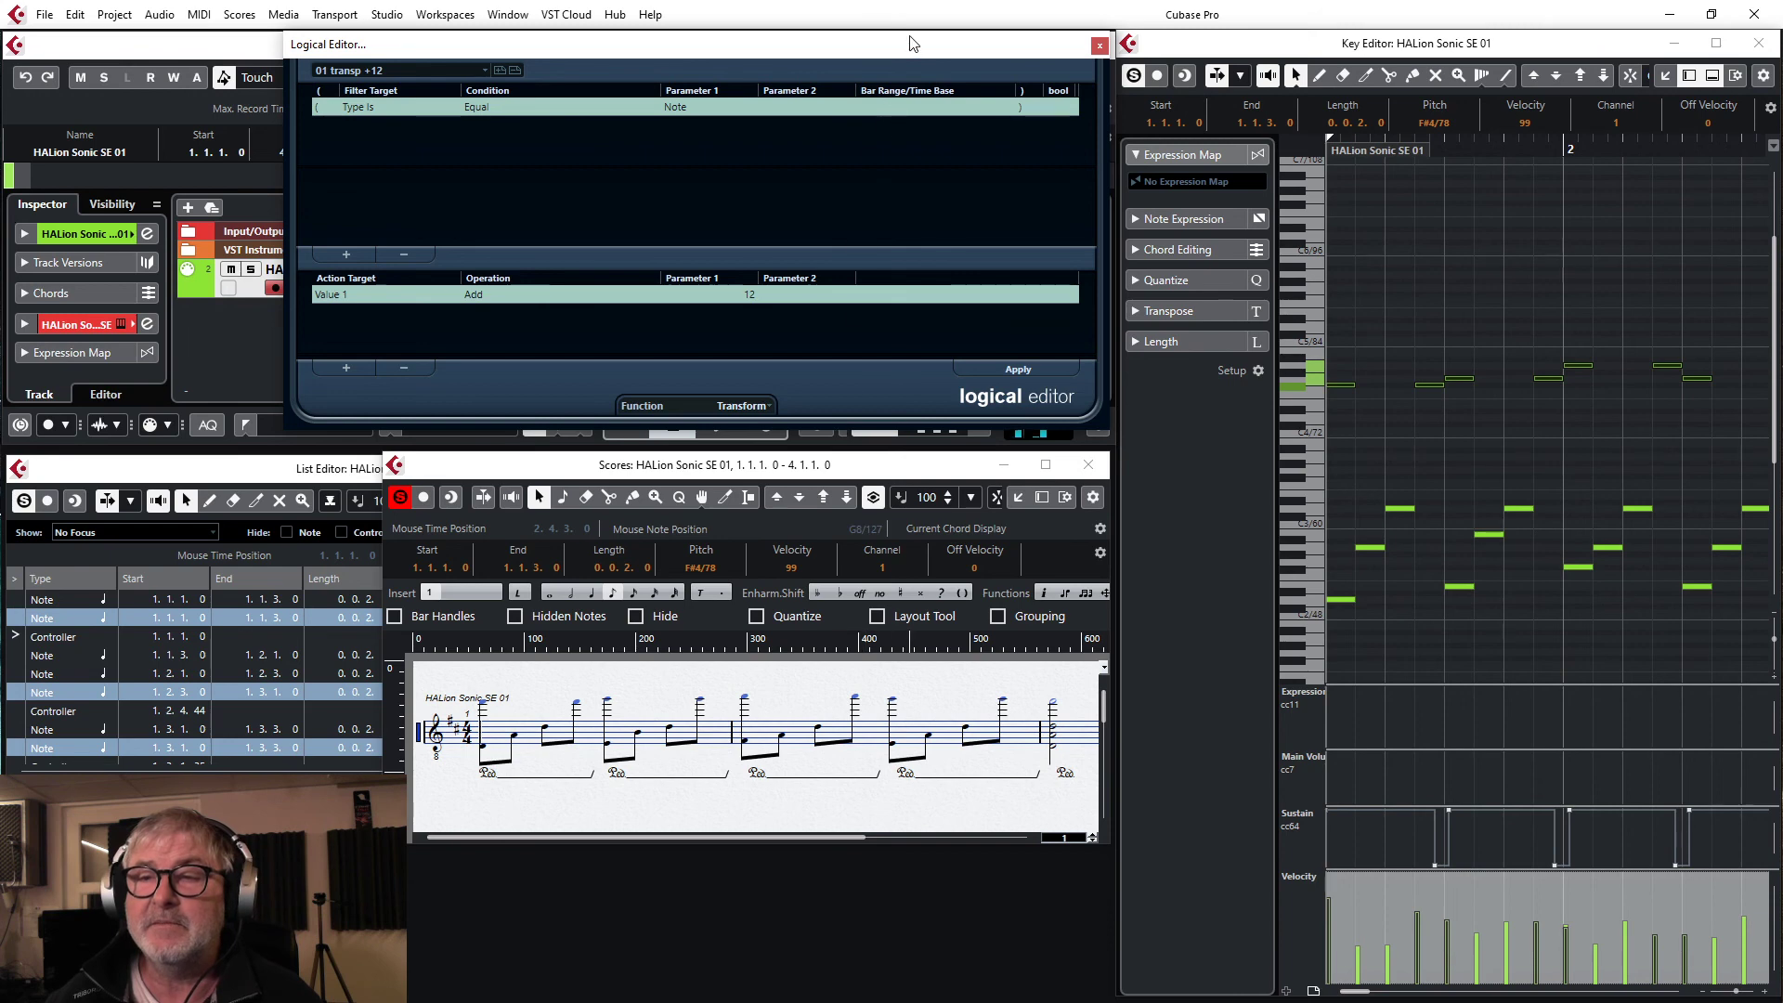
drag(907, 42, 850, 144)
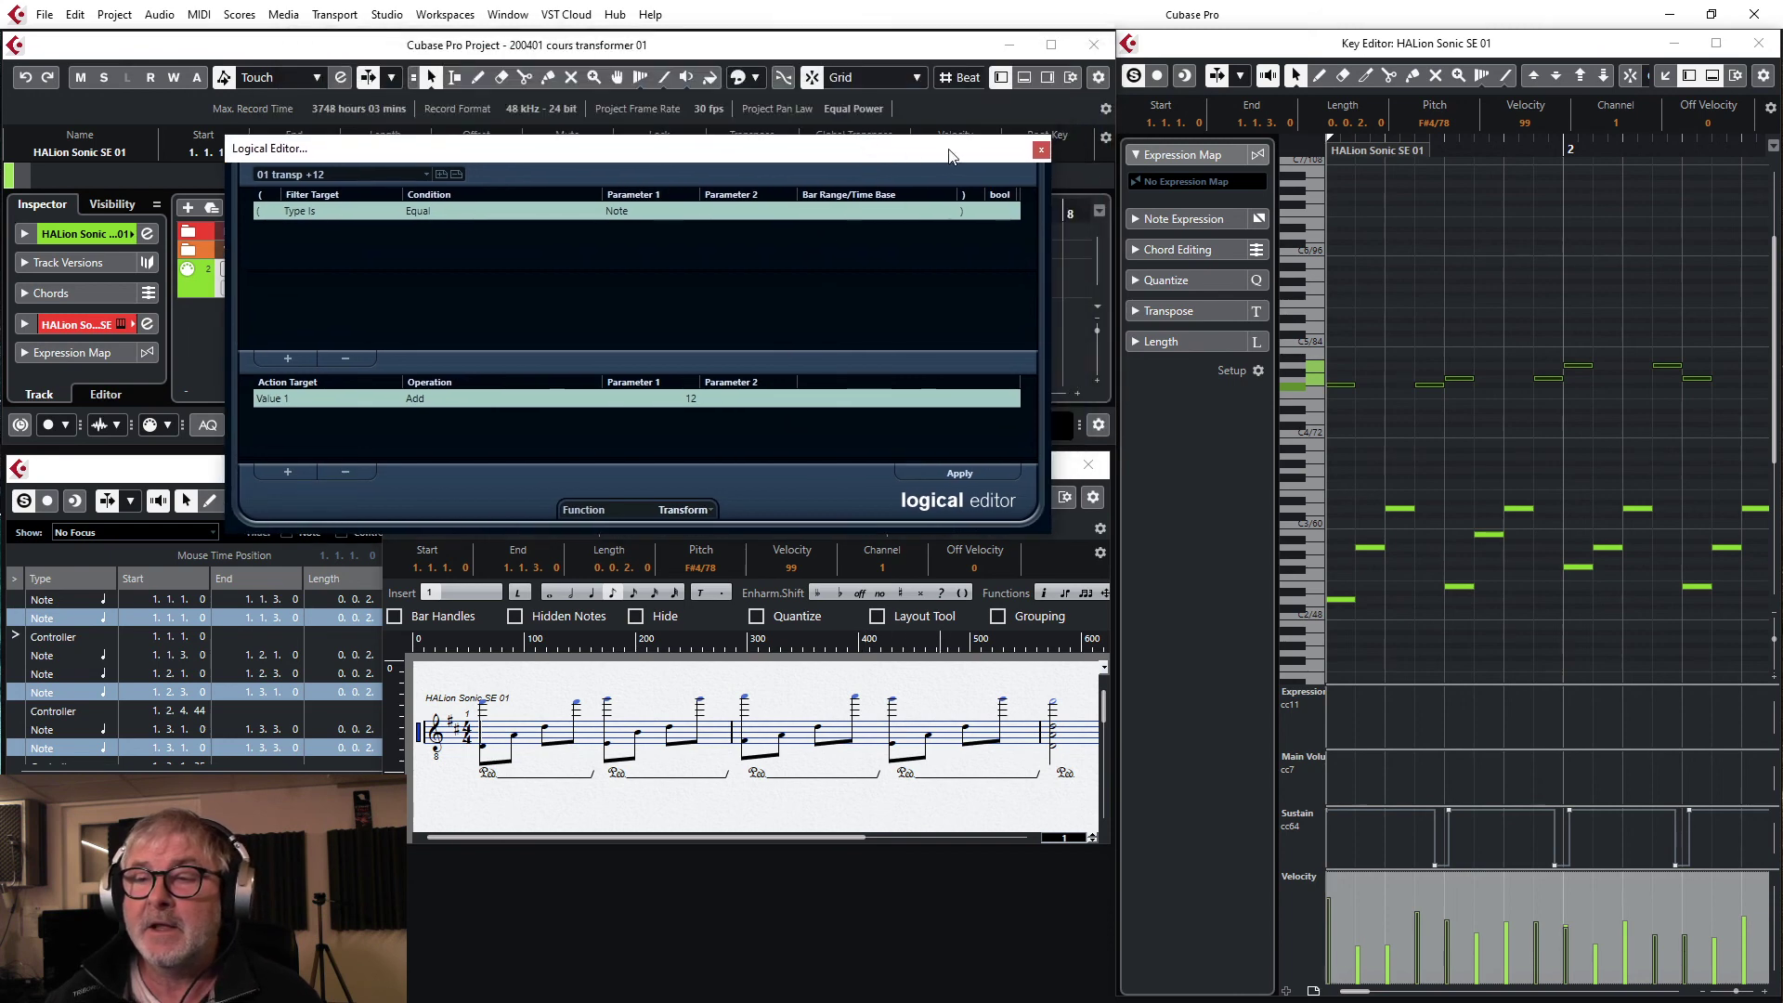
click(1041, 150)
Open Transpose Setup to examine its semitone, scale correction and note range options, and close it without transposing
click(199, 14)
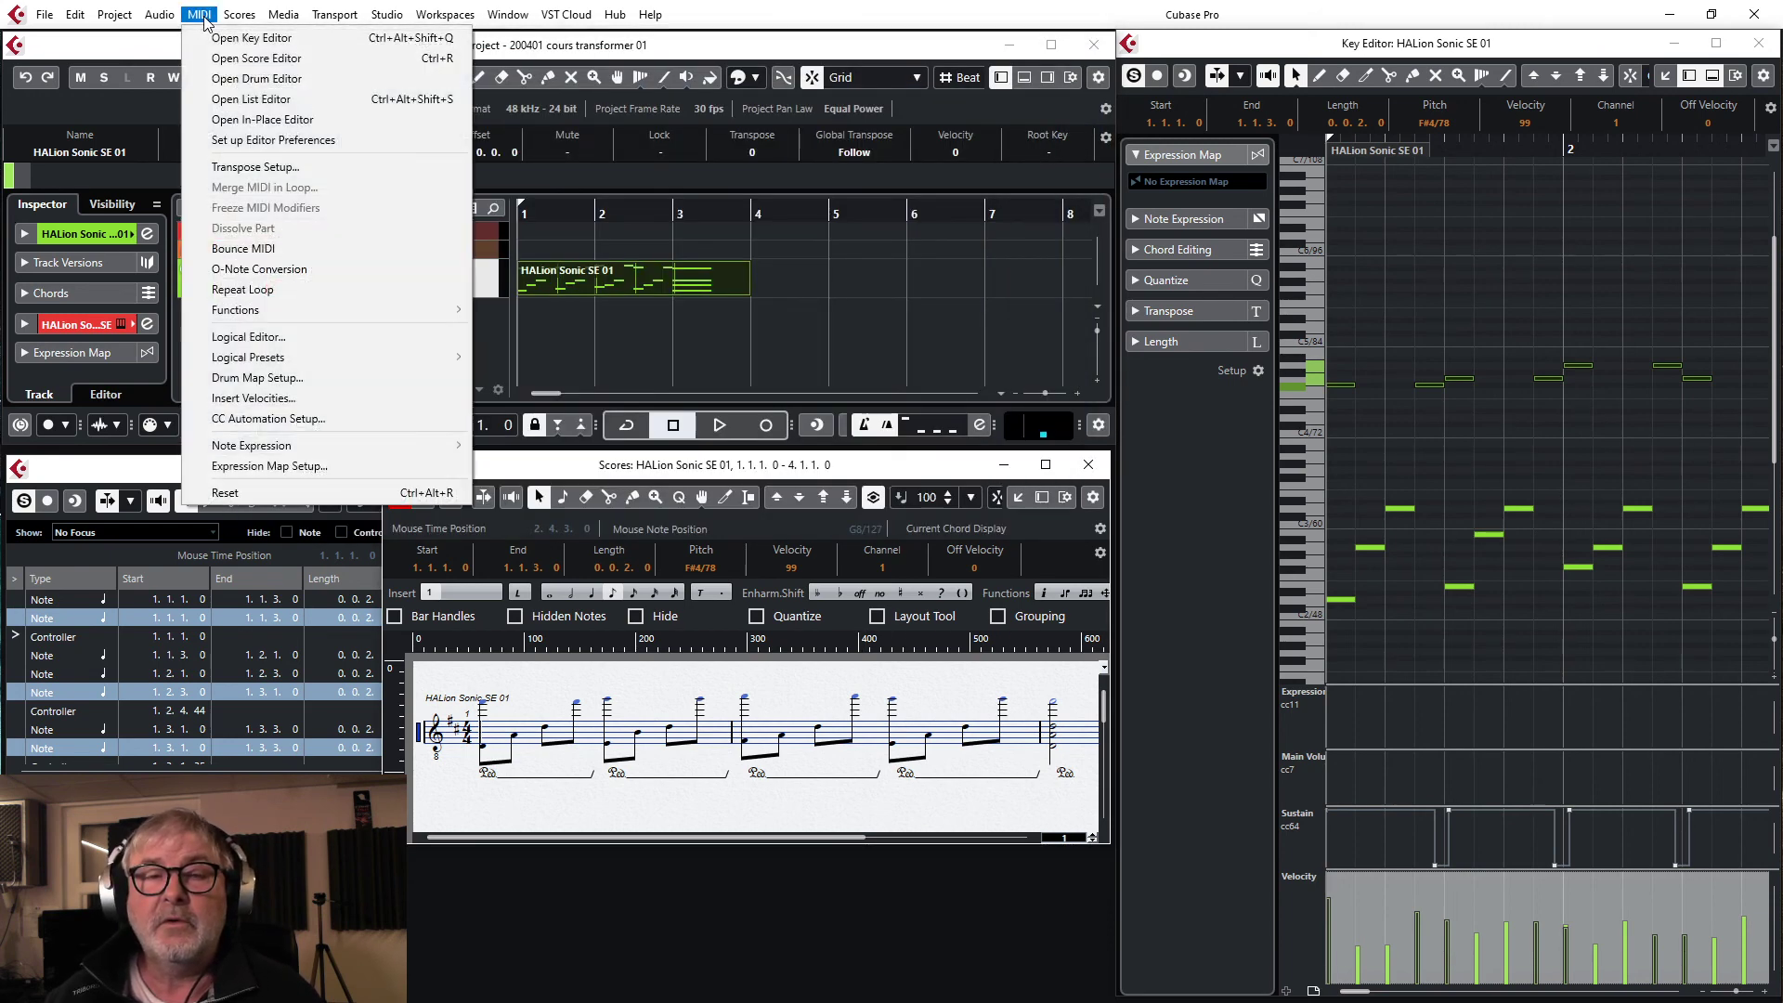
click(270, 170)
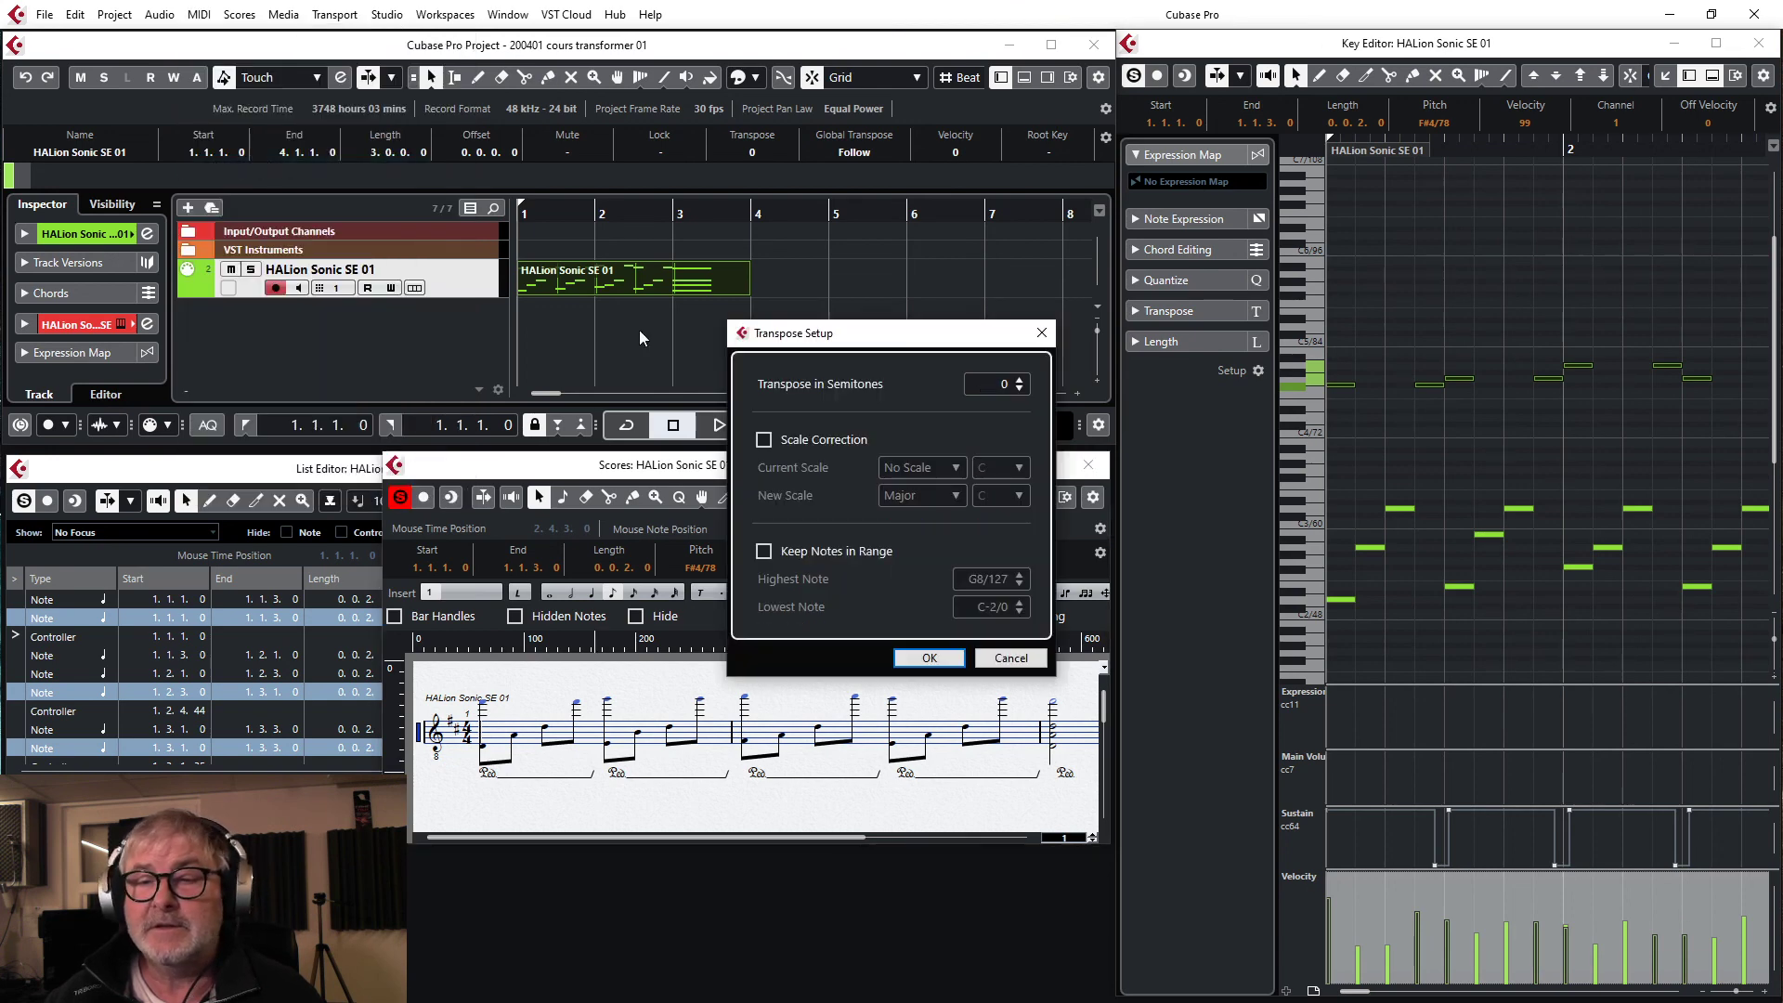
drag(862, 340, 866, 270)
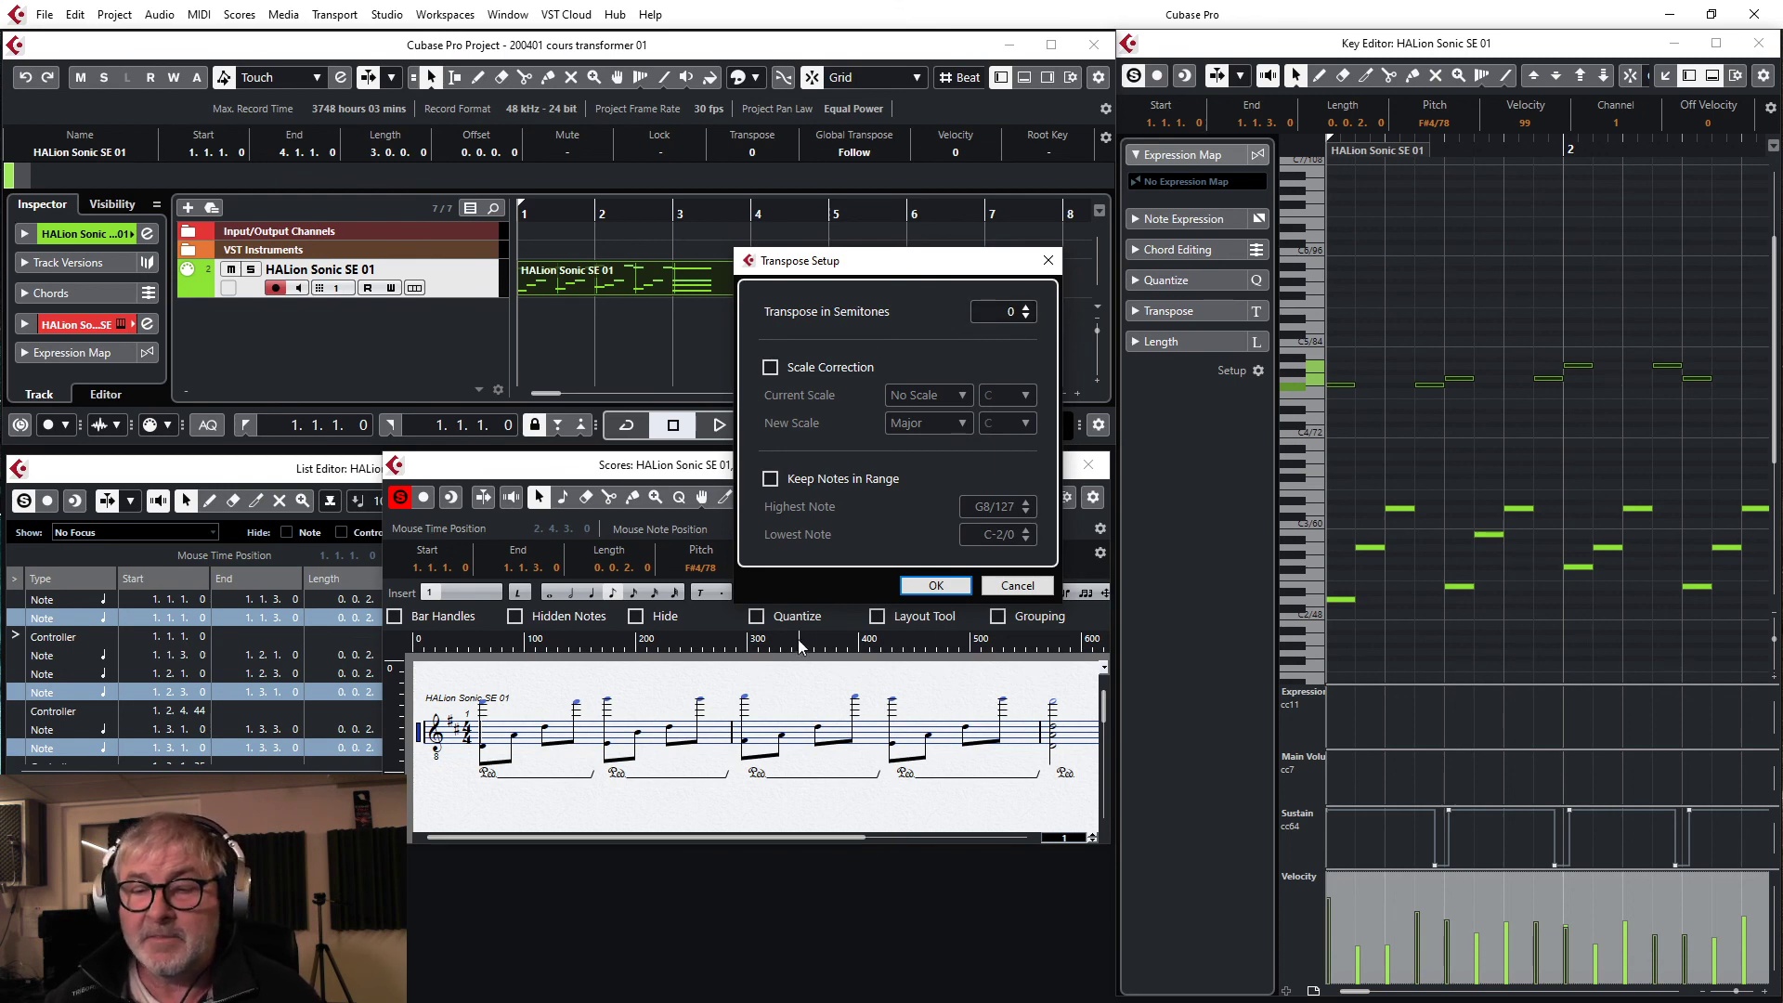
click(1048, 263)
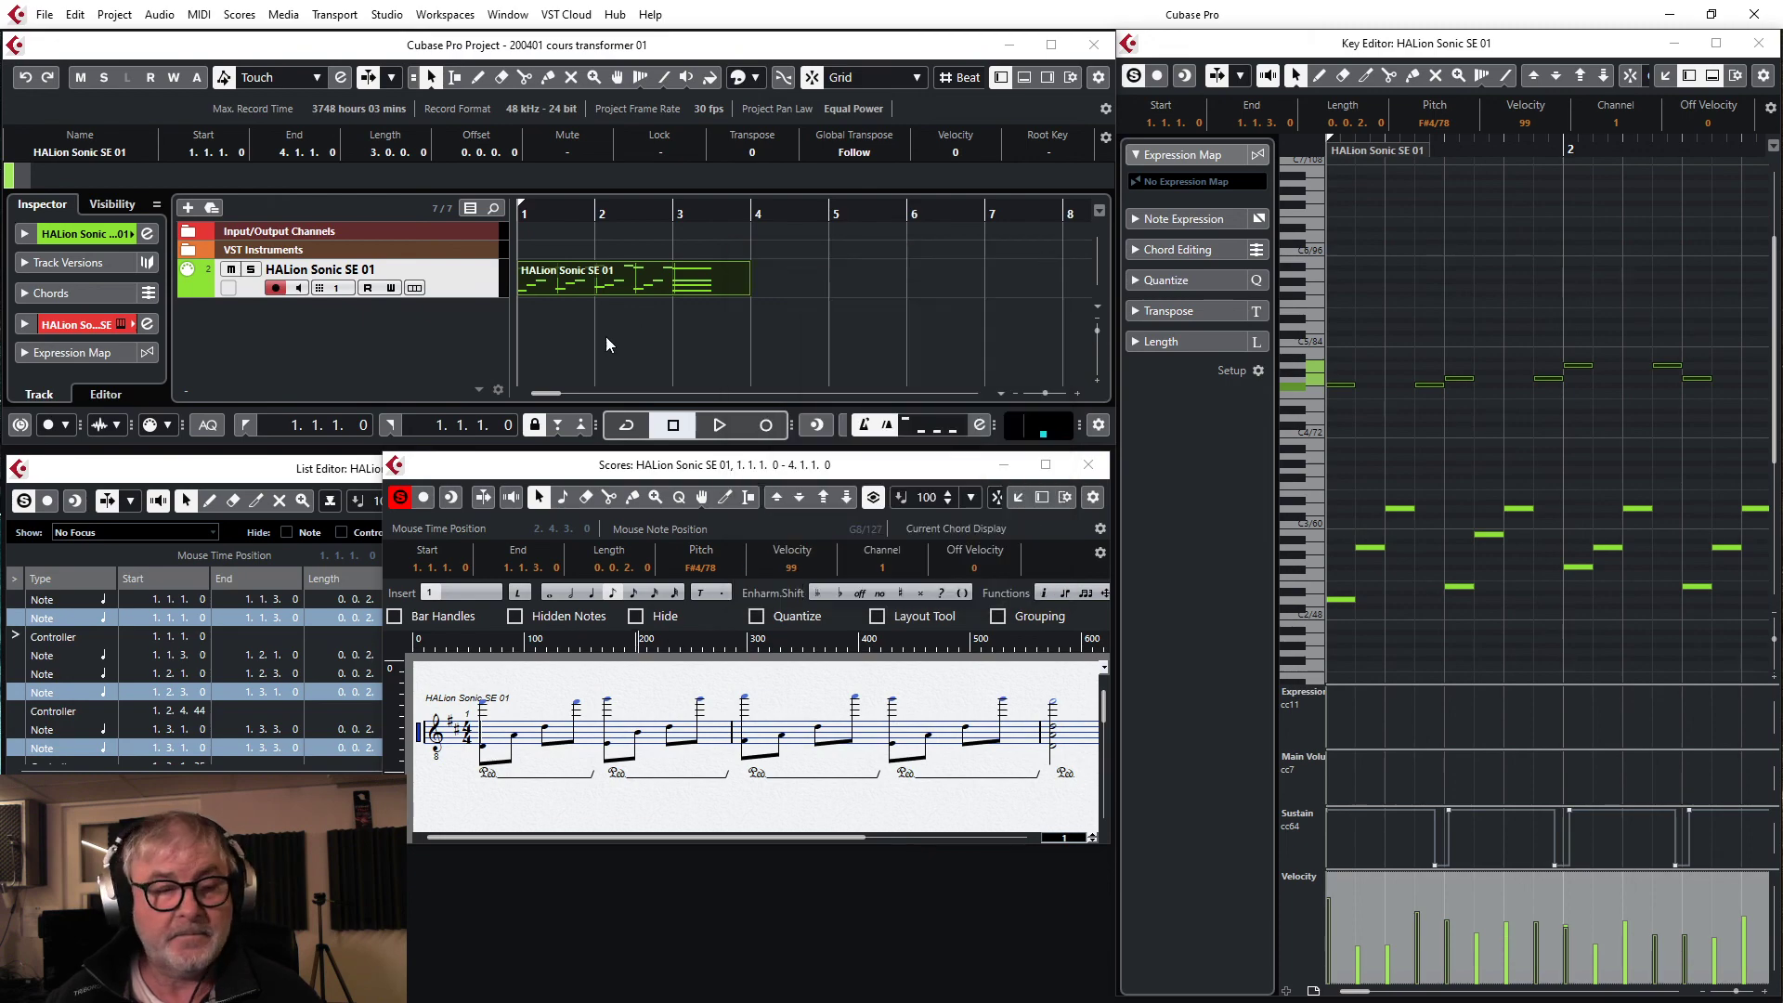